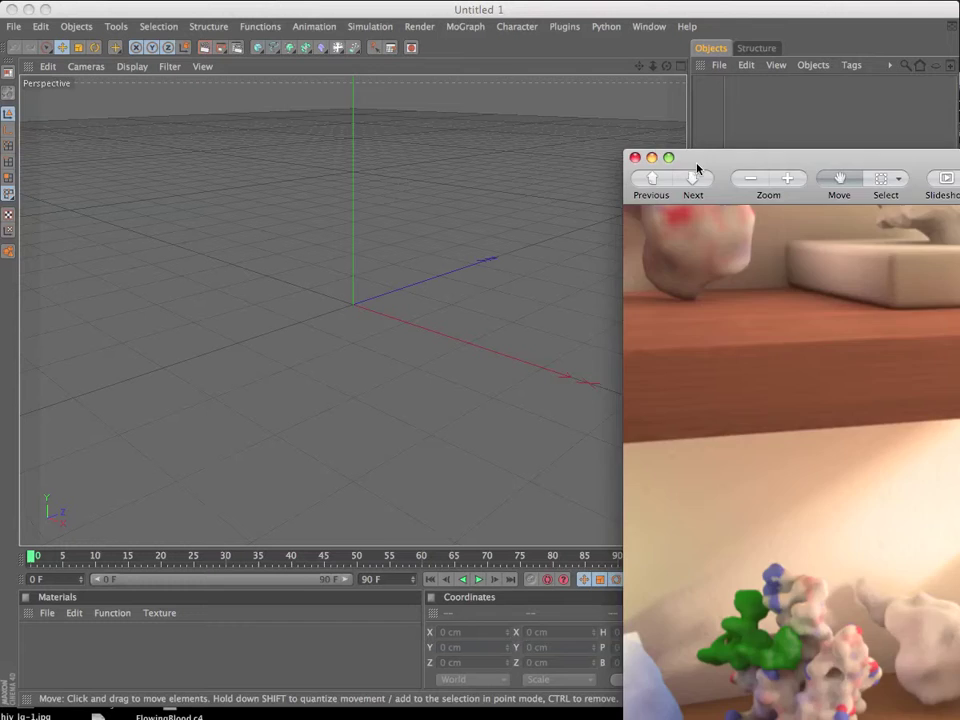
Step: Close the reference image and bring the ePMV plugin window over the empty scene
{"action": "left_click", "coordinate": [636, 158]}
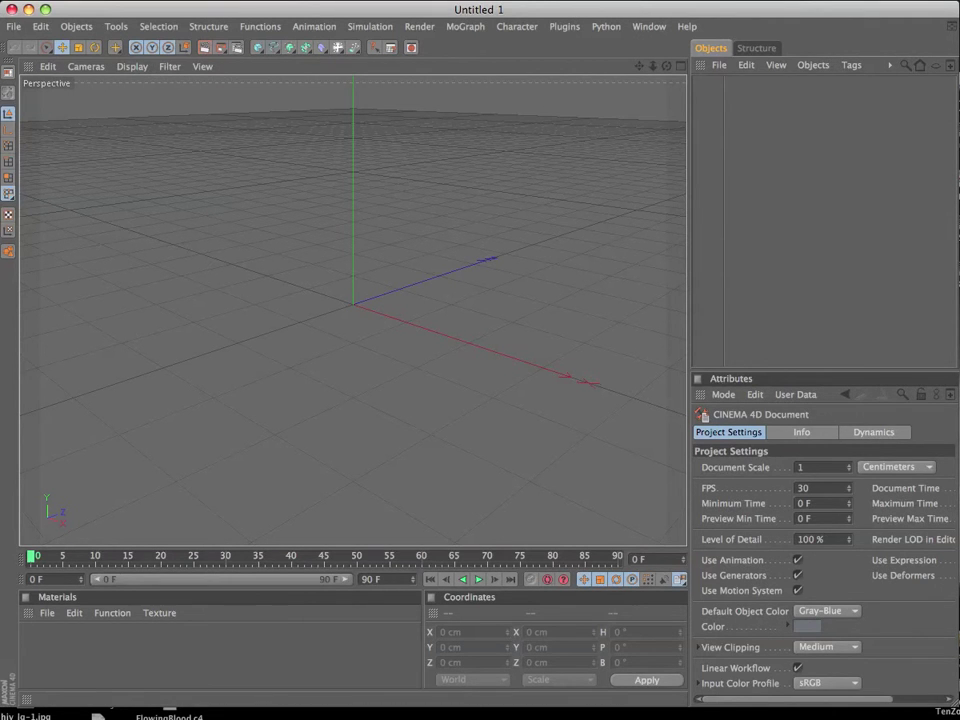
{"action": "mouse_move", "coordinate": [641, 111]}
{"action": "left_mouse_down"}
{"action": "mouse_move", "coordinate": [478, 166]}
{"action": "mouse_move", "coordinate": [481, 151]}
{"action": "left_mouse_up"}
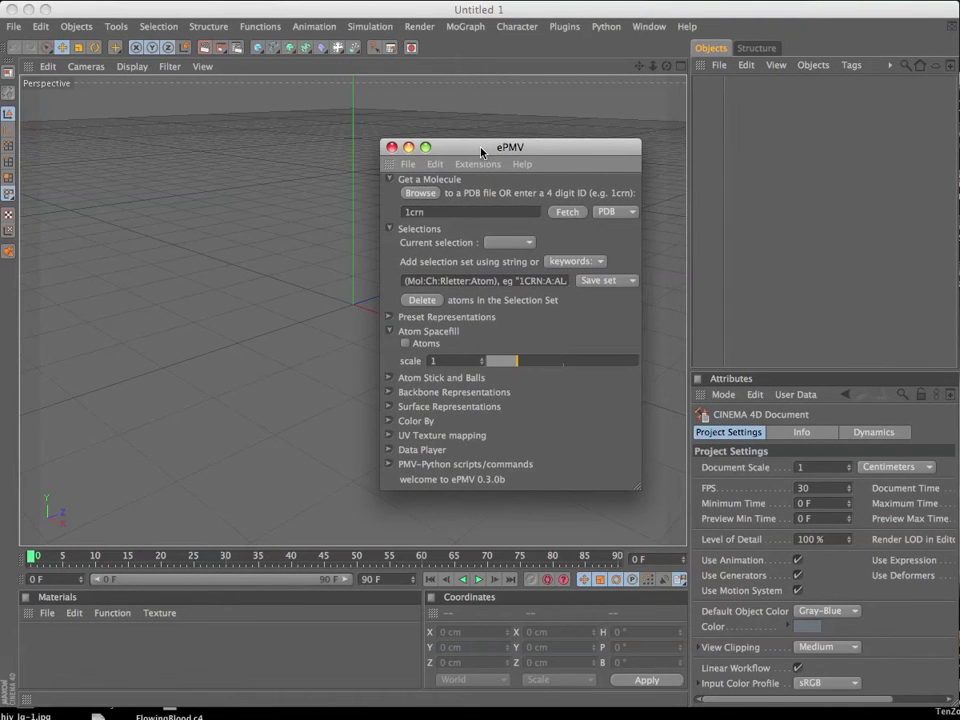
{"action": "mouse_move", "coordinate": [481, 151]}
{"action": "left_mouse_down"}
{"action": "mouse_move", "coordinate": [549, 142]}
{"action": "mouse_move", "coordinate": [709, 180]}
{"action": "mouse_move", "coordinate": [700, 179]}
{"action": "mouse_move", "coordinate": [670, 158]}
{"action": "mouse_move", "coordinate": [959, 195]}
{"action": "left_mouse_up"}
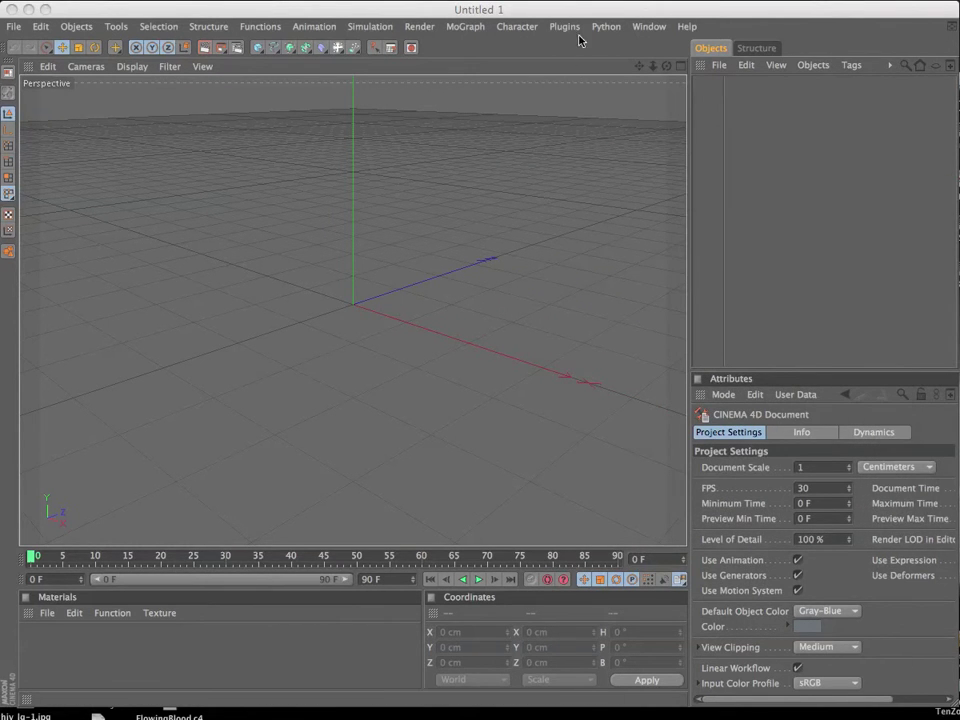
Step: Load GI (Petals).c4d from Presets > Studio > Render in the Content Browser
{"action": "left_click", "coordinate": [649, 28]}
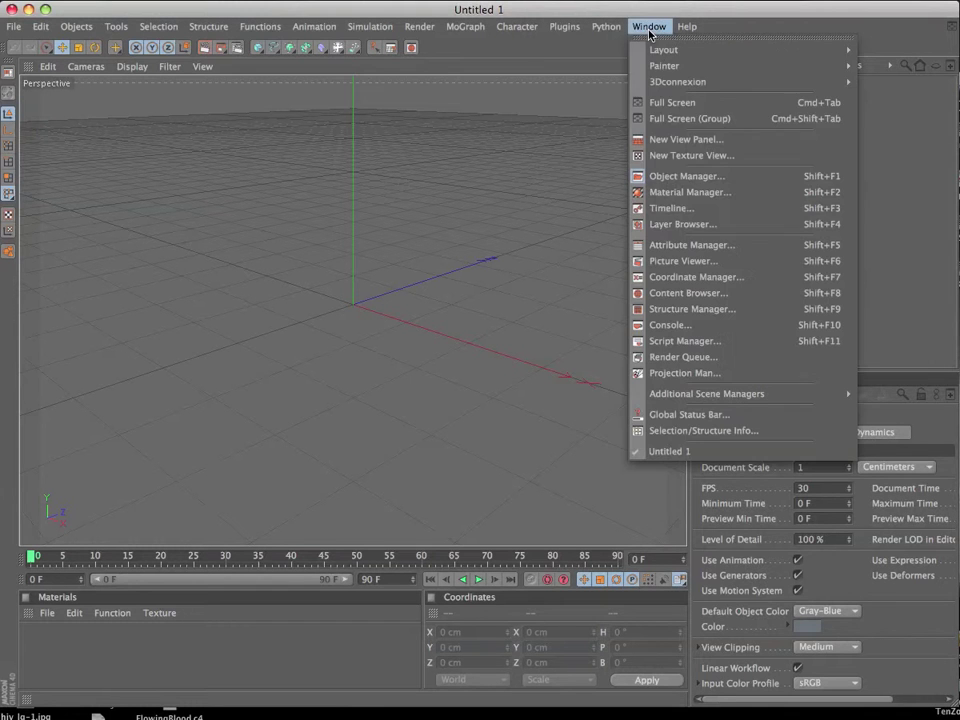
{"action": "left_click", "coordinate": [677, 290]}
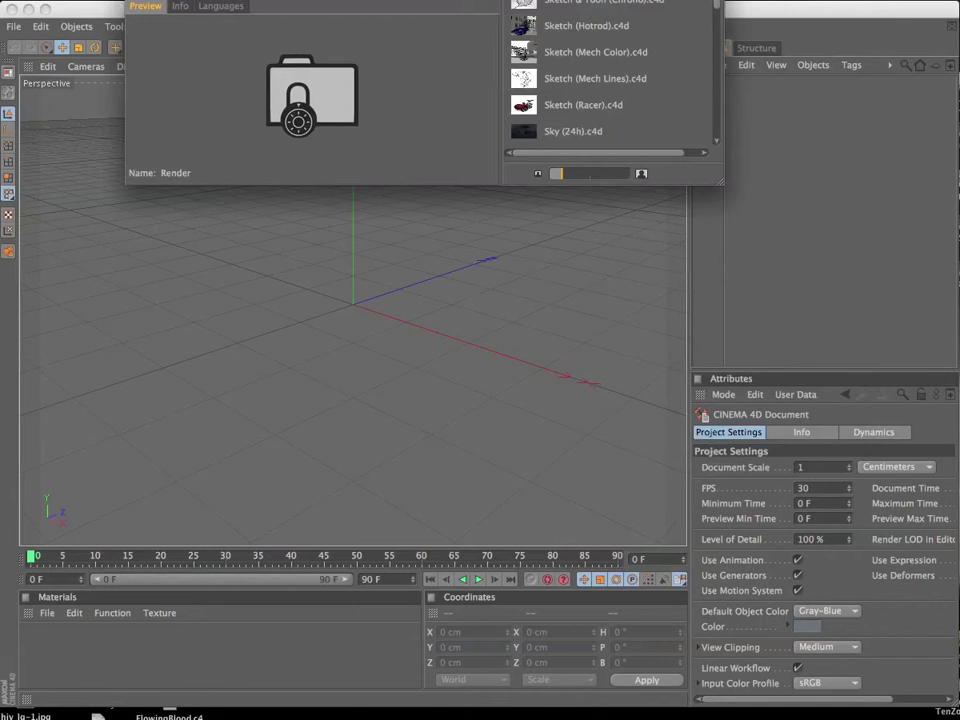
{"action": "left_click_drag", "start_coordinate": [353, 0], "coordinate": [388, 65]}
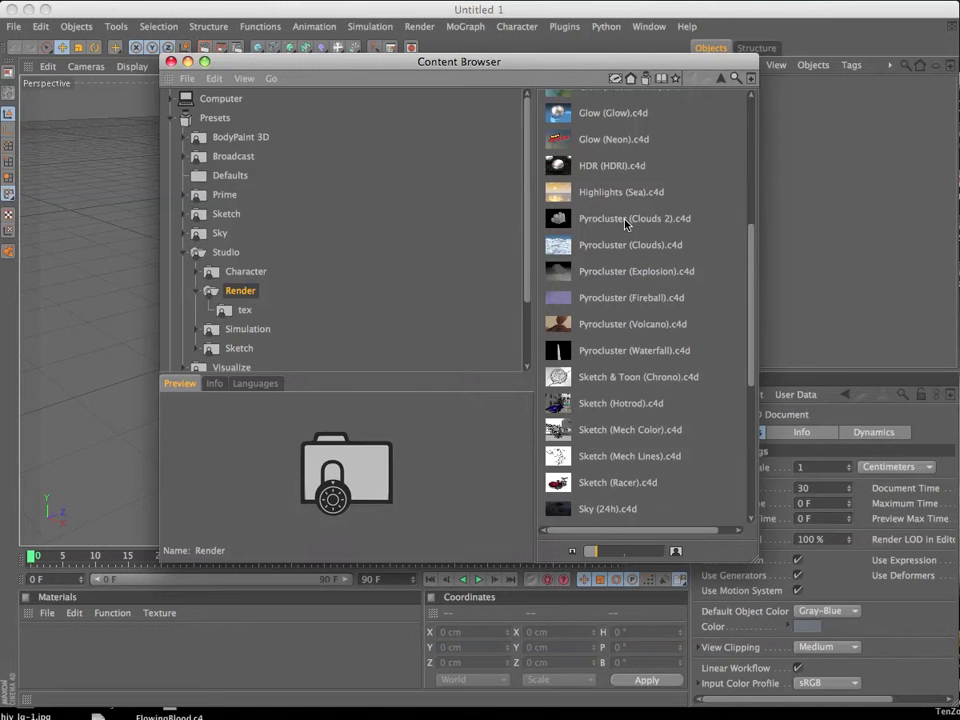
{"action": "scroll", "coordinate": [625, 224], "scroll_direction": "up", "scroll_amount": 5}
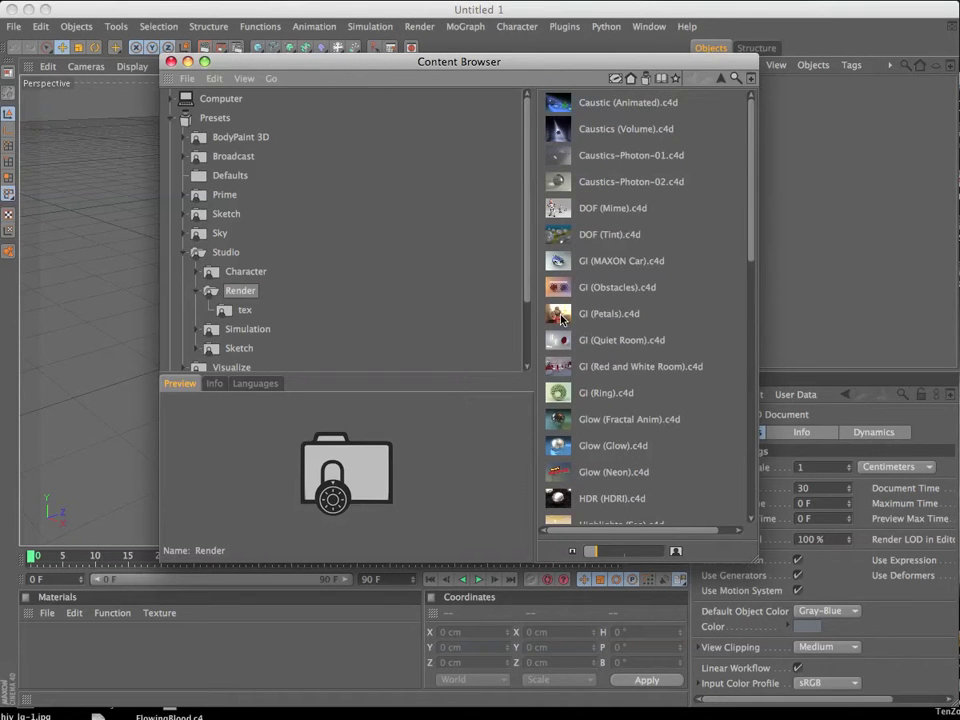
{"action": "double_click", "coordinate": [562, 318]}
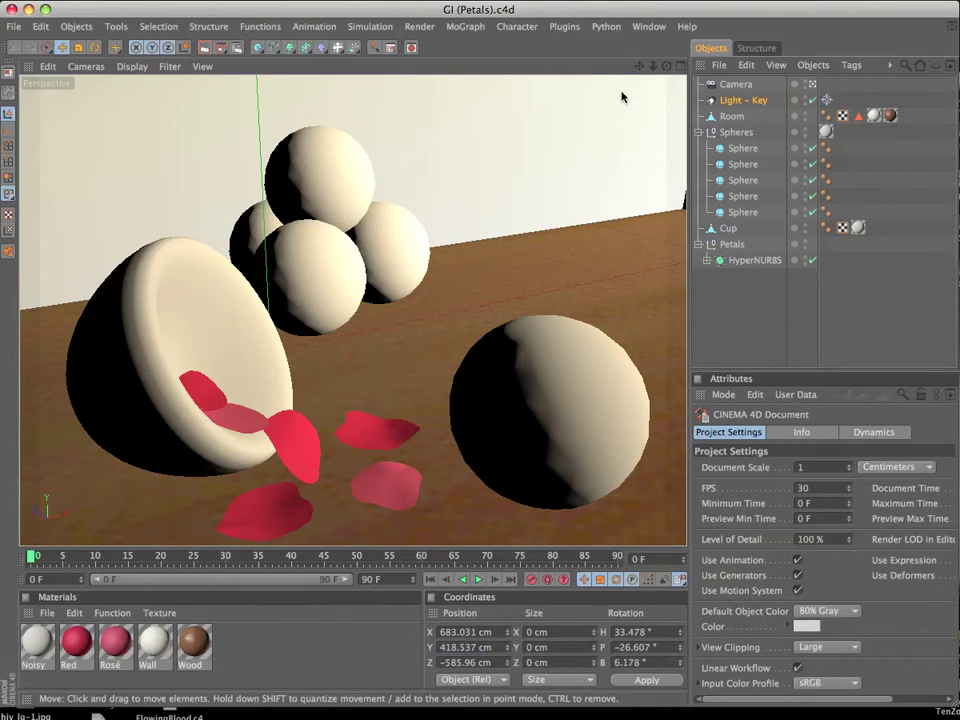
Step: Switch to the four-view layout, disable Light - Key, and open the Top view's camera choices
{"action": "left_click", "coordinate": [683, 67]}
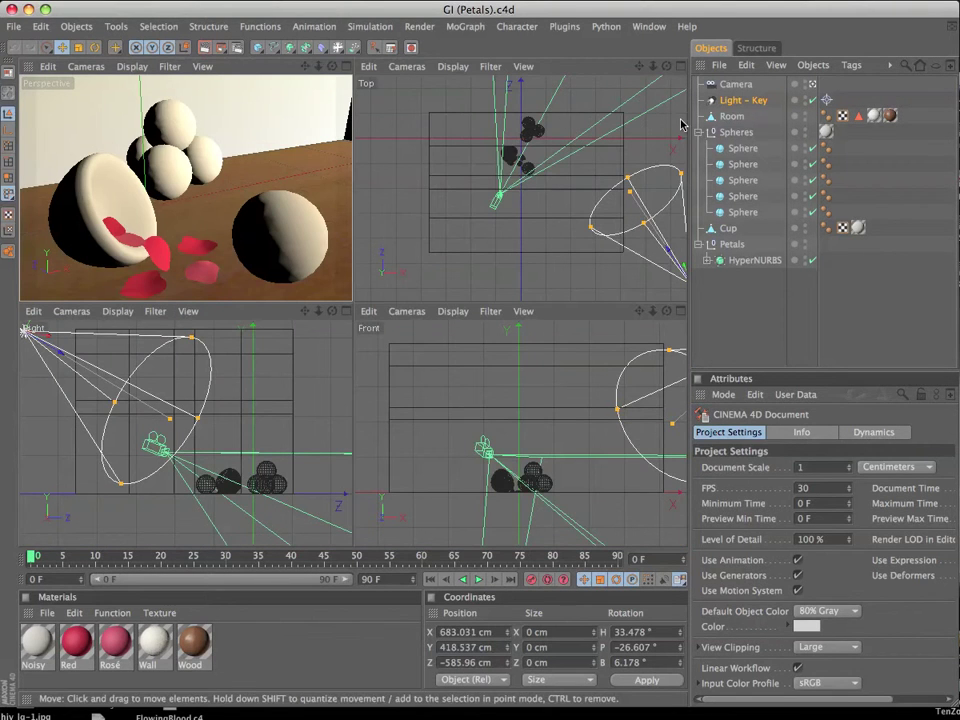
{"action": "left_click", "coordinate": [812, 100]}
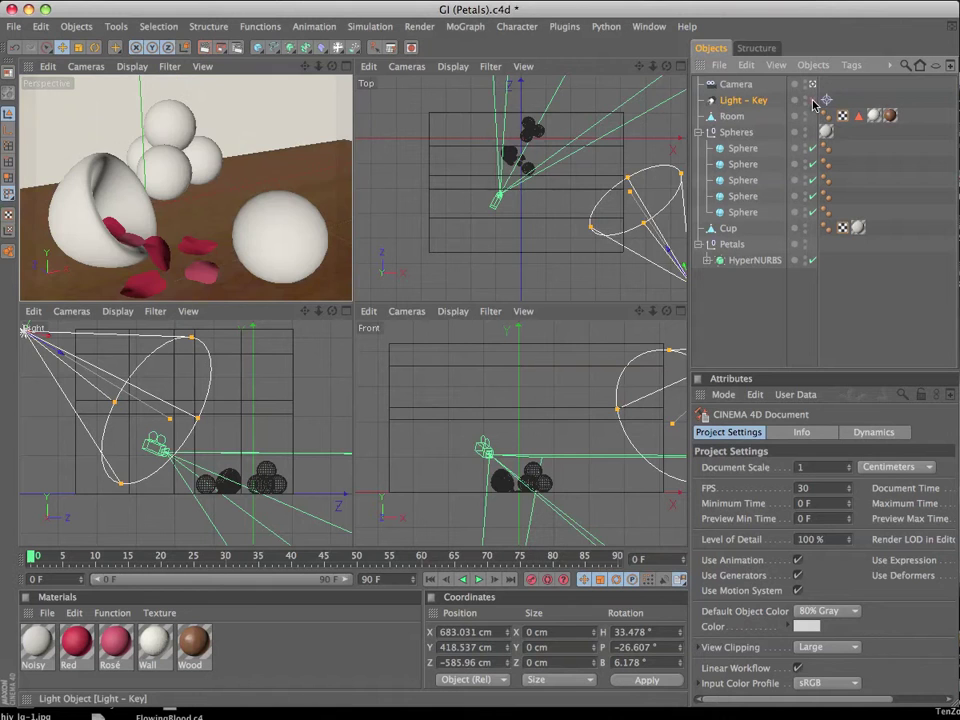
{"action": "left_click", "coordinate": [406, 66]}
{"action": "mouse_move", "coordinate": [453, 66]}
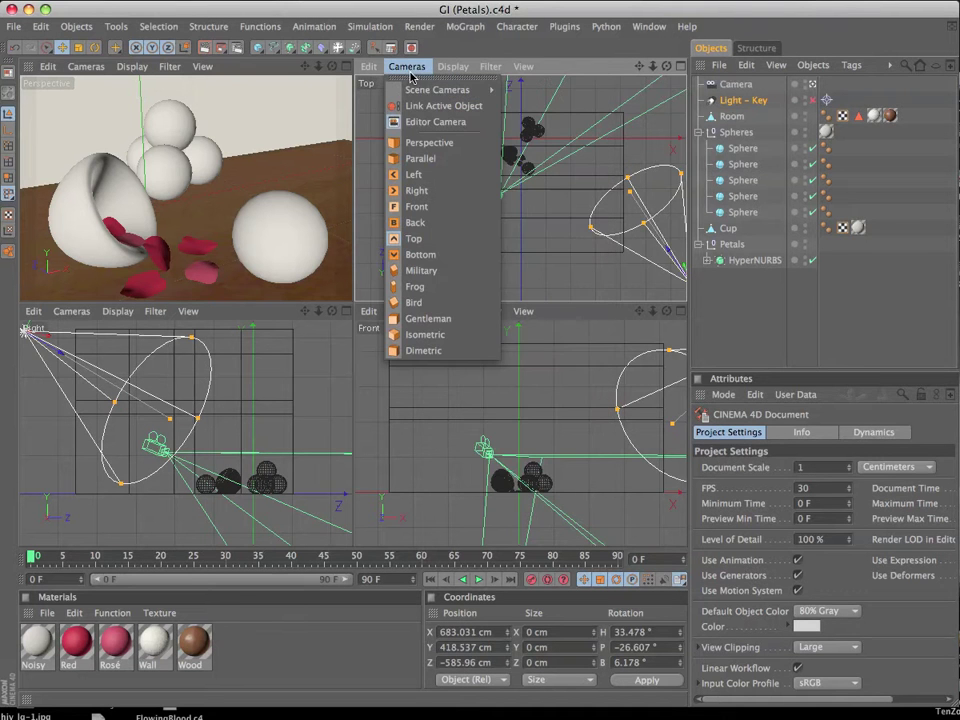
Step: Make the Top view Perspective with Gouraud Shading and orbit around a selected sphere
{"action": "left_click", "coordinate": [421, 144]}
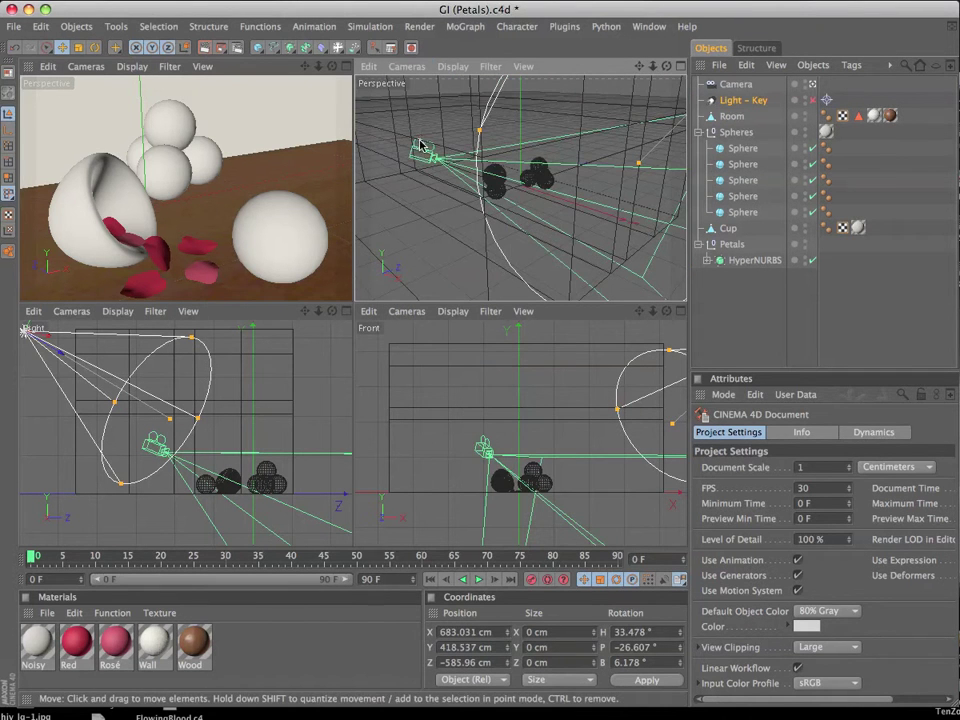
{"action": "left_click", "coordinate": [452, 67]}
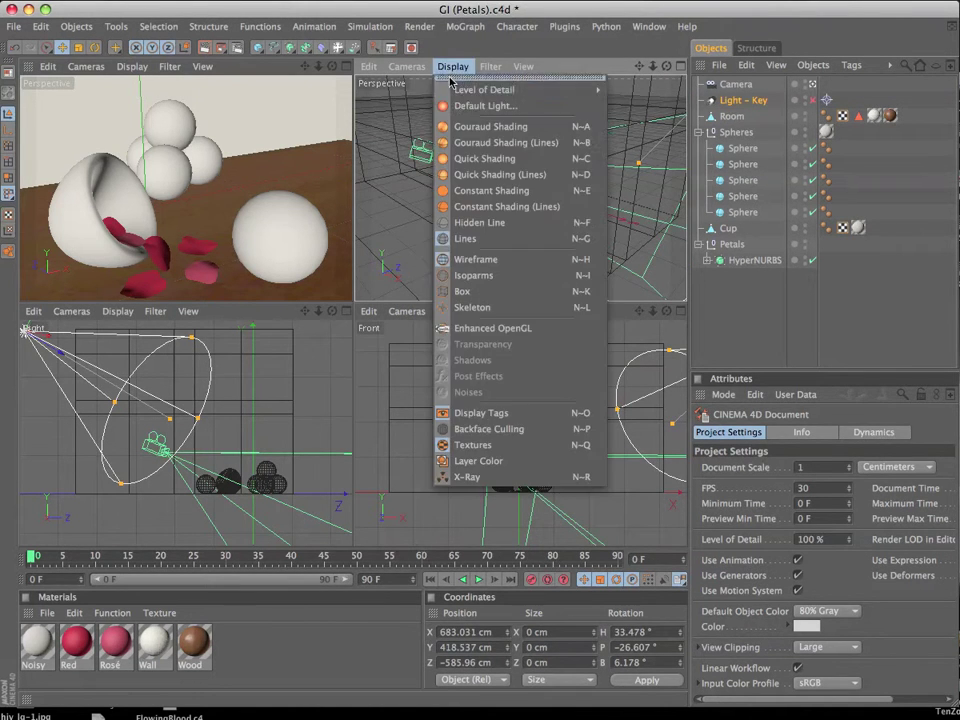
{"action": "left_click", "coordinate": [468, 126]}
{"action": "mouse_move", "coordinate": [666, 66]}
{"action": "left_mouse_down"}
{"action": "mouse_move", "coordinate": [688, 90]}
{"action": "mouse_move", "coordinate": [700, 80]}
{"action": "mouse_move", "coordinate": [666, 66]}
{"action": "left_mouse_up"}
{"action": "left_click", "coordinate": [735, 150]}
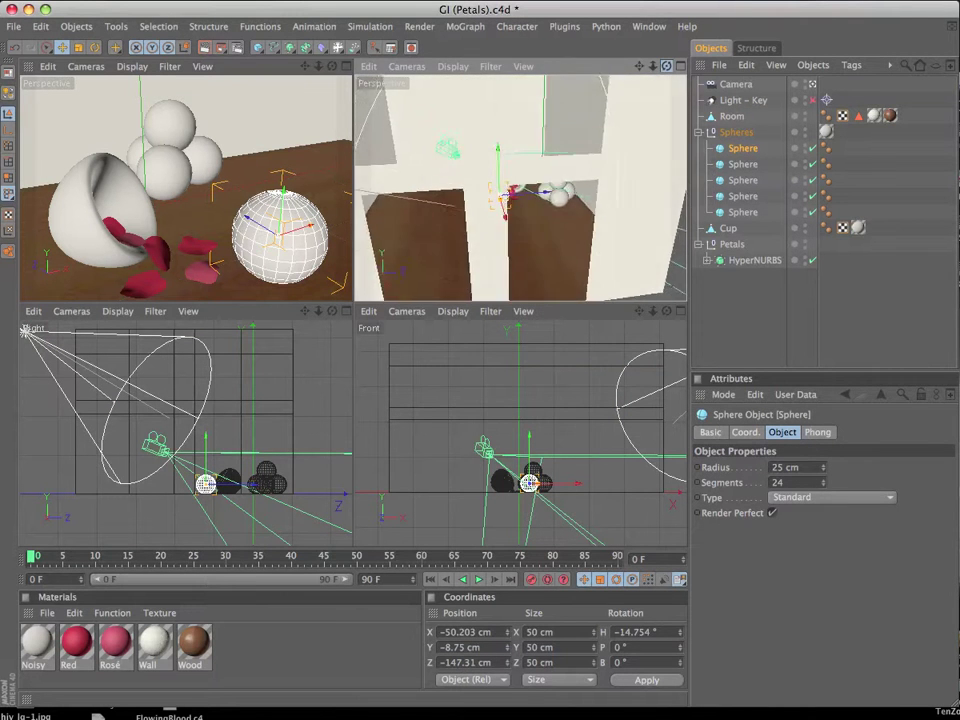
{"action": "left_click_drag", "start_coordinate": [666, 66], "coordinate": [666, 66]}
Step: Zoom out to inspect the room box, its window and Light - Key, then restore four views
{"action": "left_click", "coordinate": [680, 66]}
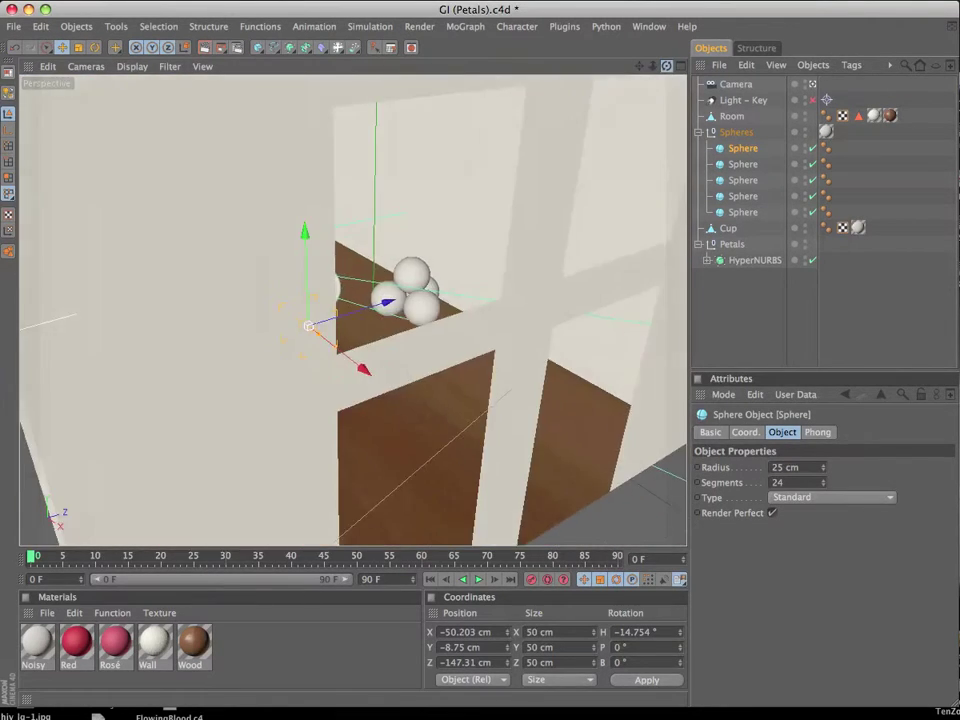
{"action": "left_click_drag", "start_coordinate": [666, 66], "coordinate": [666, 66]}
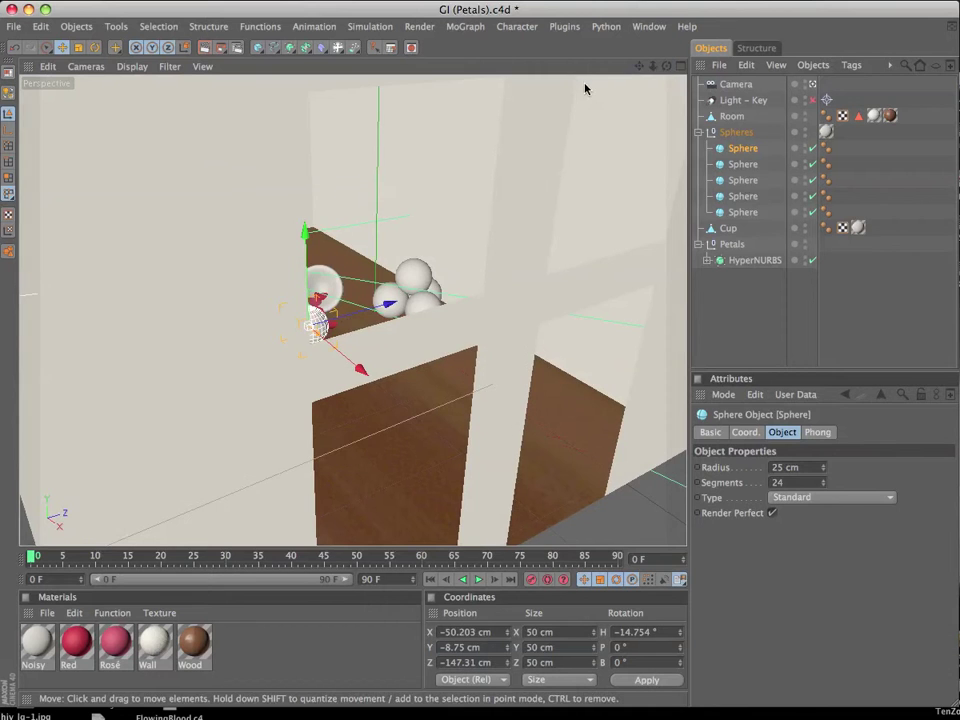
{"action": "scroll", "coordinate": [592, 160], "scroll_direction": "down", "scroll_amount": 3}
{"action": "scroll", "coordinate": [592, 175], "scroll_direction": "down", "scroll_amount": 5}
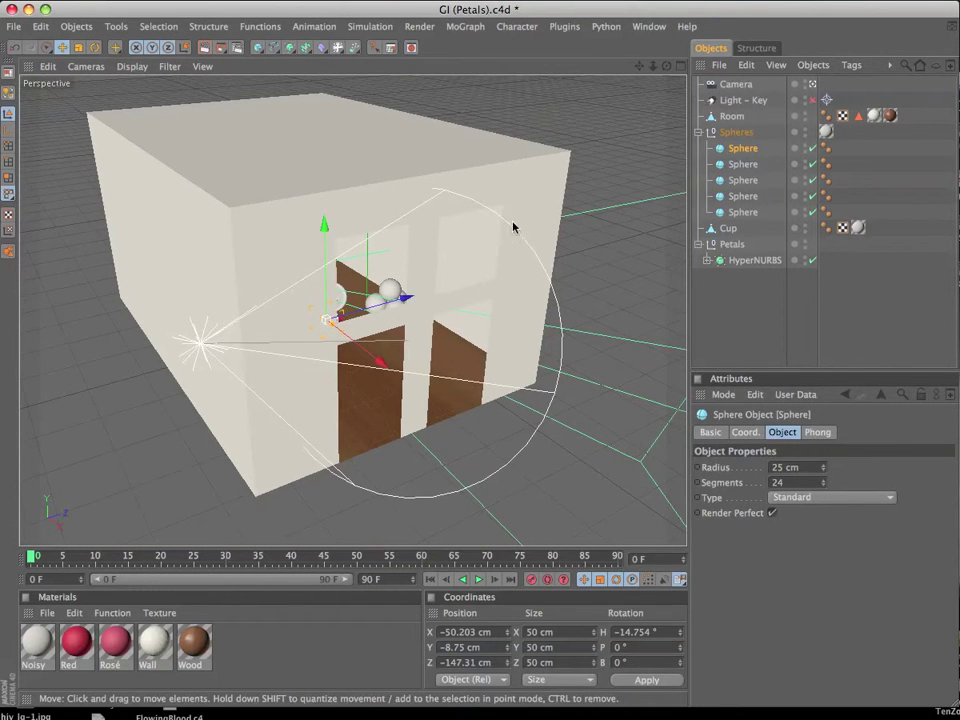
{"action": "left_click_drag", "start_coordinate": [666, 66], "coordinate": [668, 70]}
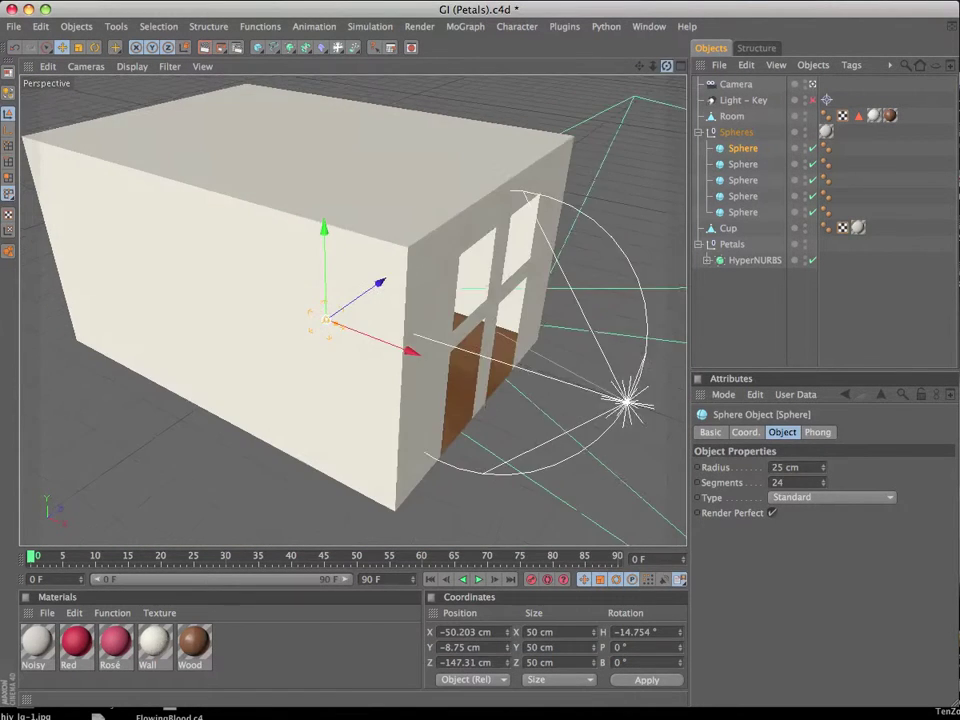
{"action": "left_click", "coordinate": [623, 400]}
{"action": "mouse_move", "coordinate": [666, 66]}
{"action": "left_mouse_down"}
{"action": "mouse_move", "coordinate": [640, 68]}
{"action": "mouse_move", "coordinate": [517, 415]}
{"action": "mouse_move", "coordinate": [517, 392]}
{"action": "left_mouse_up"}
{"action": "left_click", "coordinate": [667, 66]}
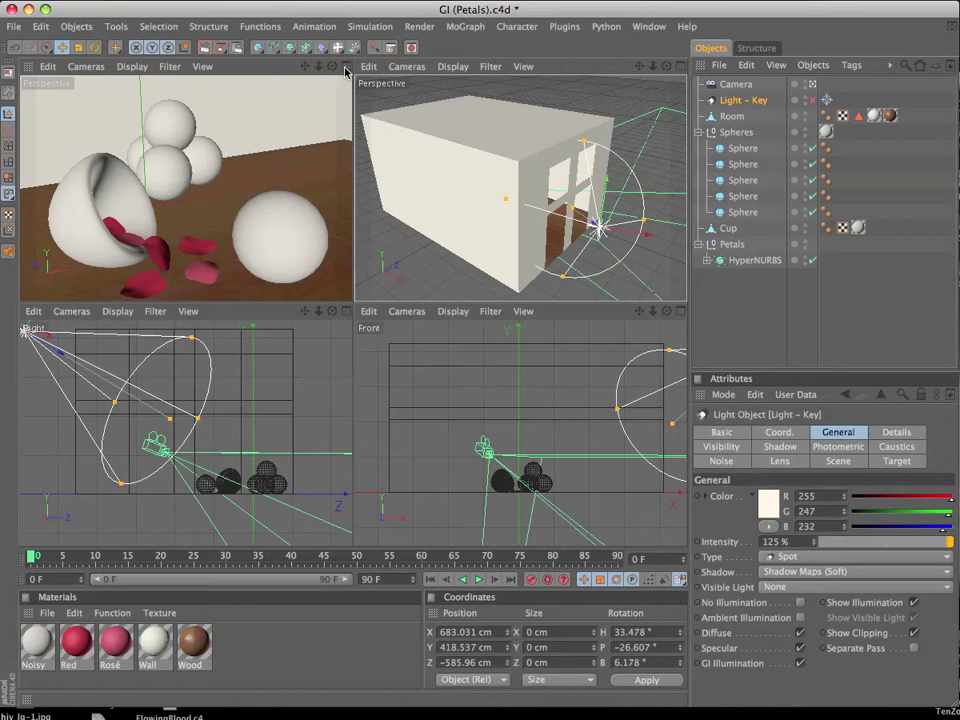
Step: Maximize the main Perspective view and open Render Settings beside it
{"action": "left_click", "coordinate": [346, 66]}
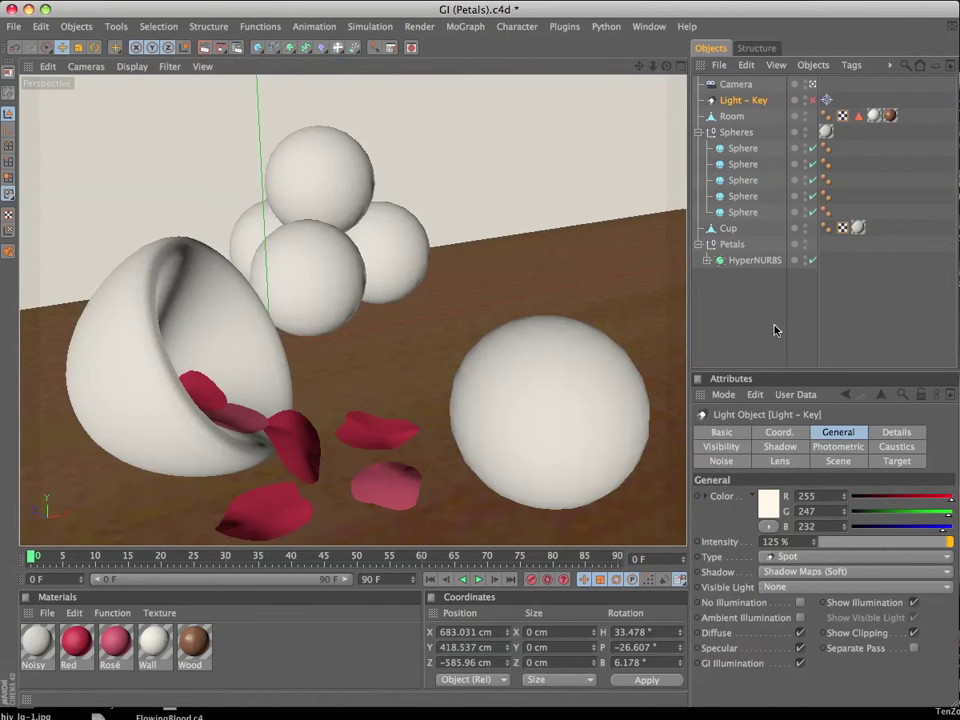
{"action": "left_click", "coordinate": [236, 52]}
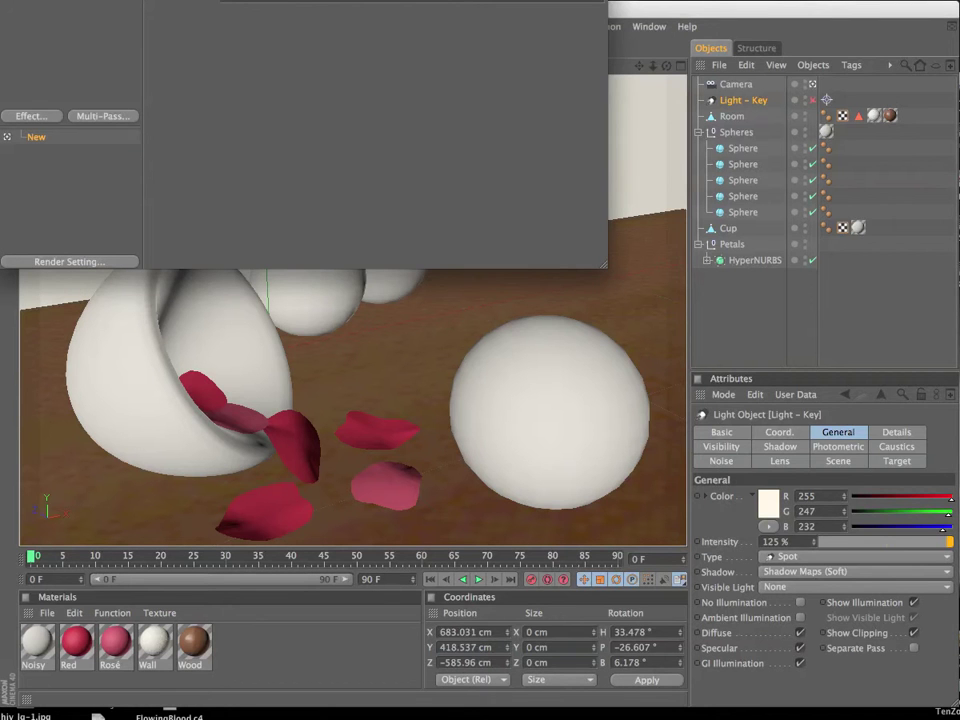
{"action": "left_click_drag", "start_coordinate": [82, 5], "coordinate": [565, 215]}
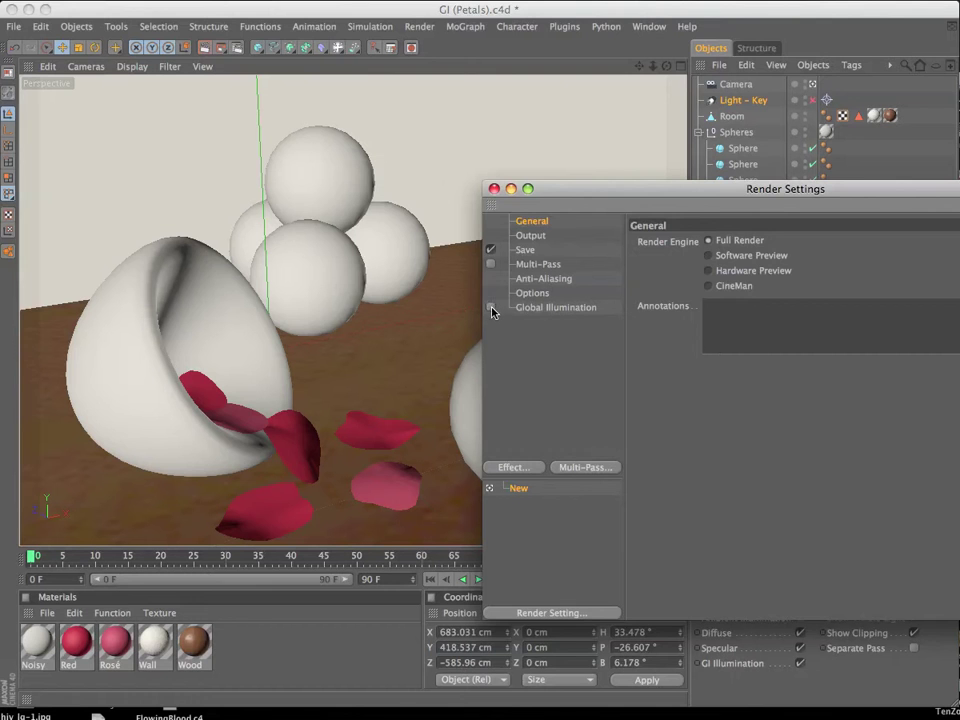
{"action": "left_click_drag", "start_coordinate": [564, 189], "coordinate": [903, 245]}
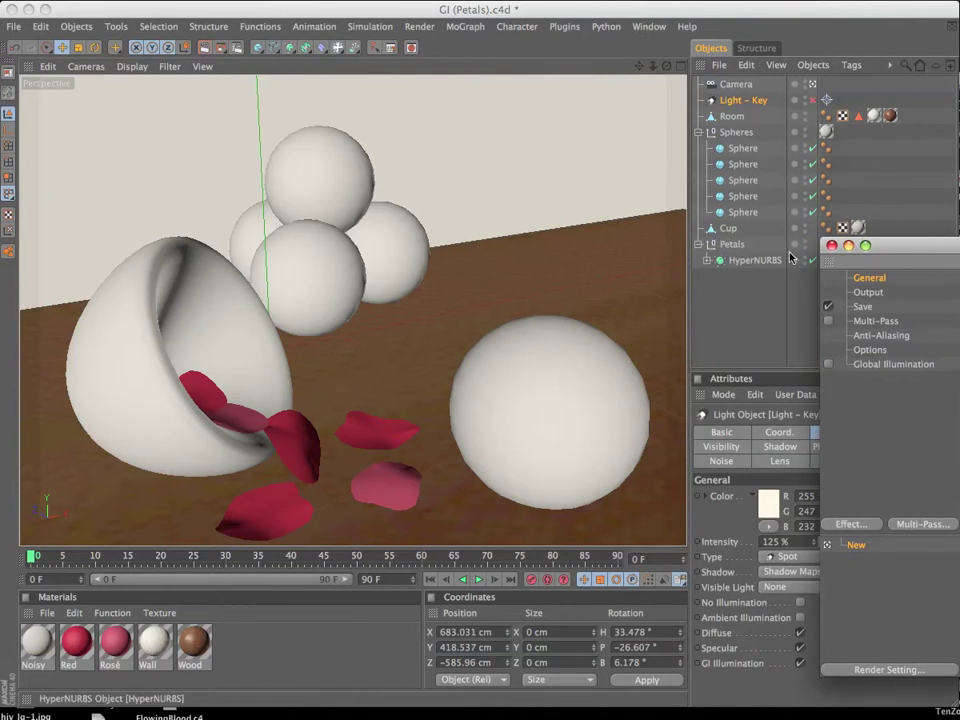
Step: Render the view with Ctrl+R, giving a dark, hard-shadowed non-GI image
{"action": "key", "text": "ctrl+r"}
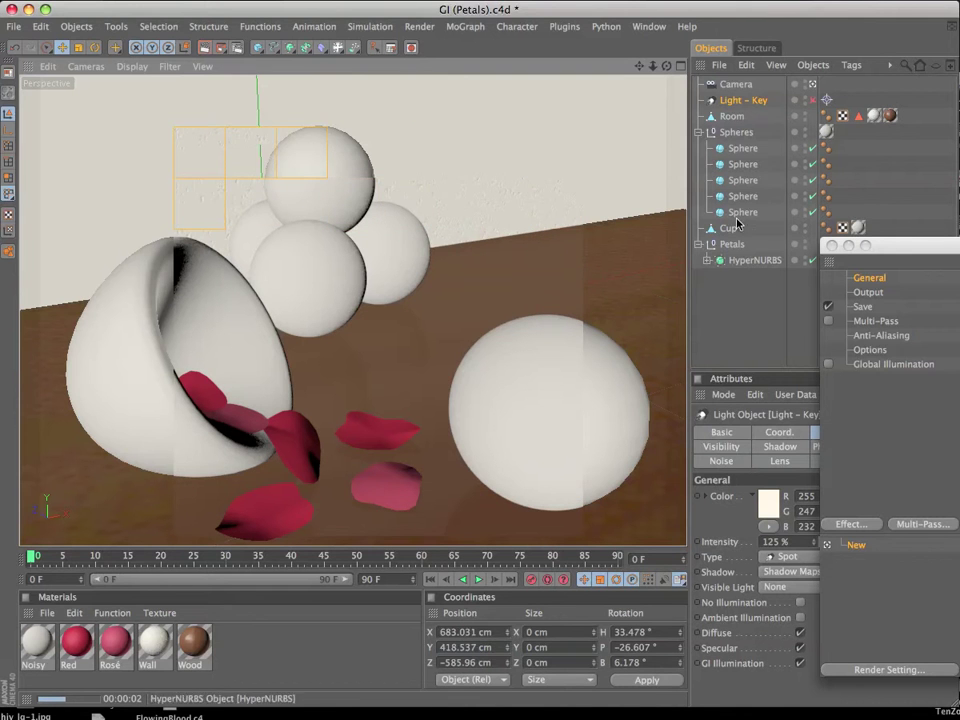
{"action": "left_click_drag", "start_coordinate": [822, 245], "coordinate": [903, 253]}
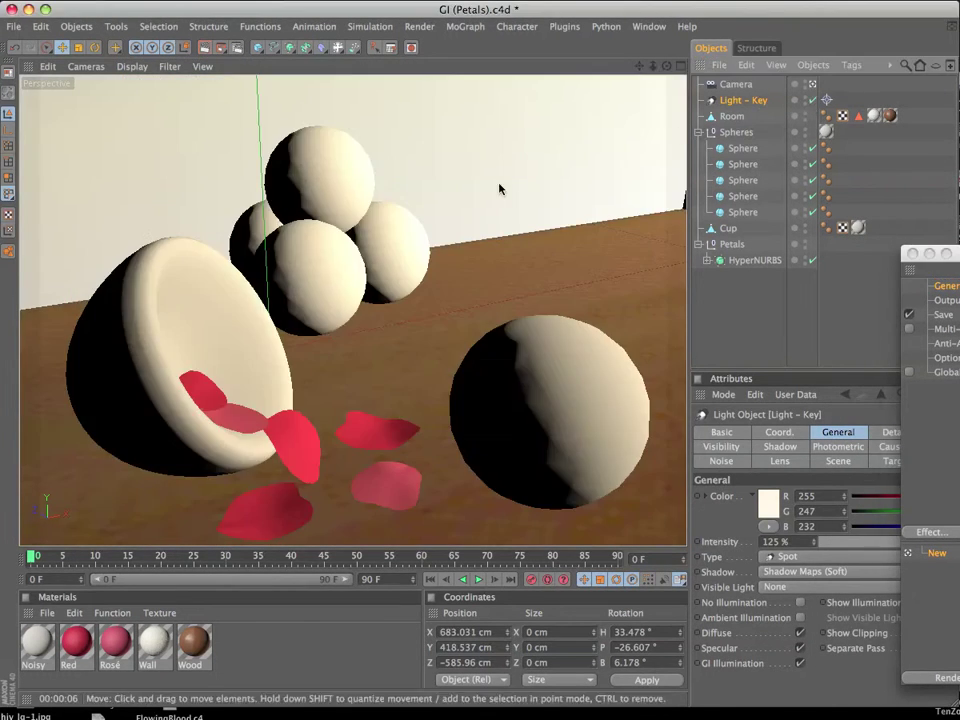
{"action": "key", "text": "ctrl+r"}
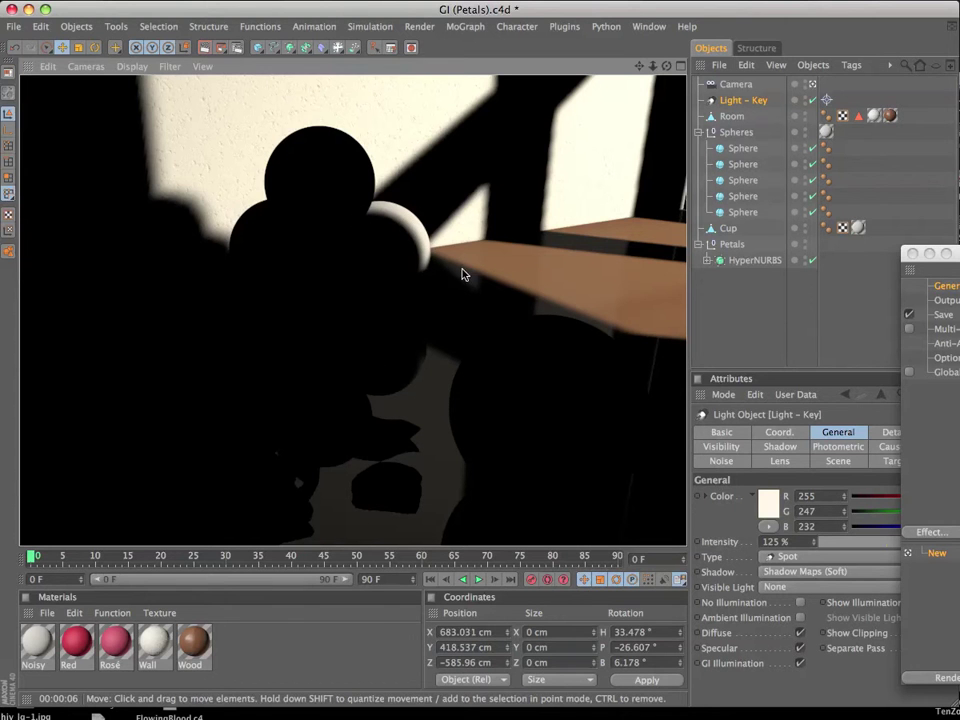
Step: Enable Global Illumination with Irradiance Cache Stochastic Samples and Record Density both Low
{"action": "left_click_drag", "start_coordinate": [930, 253], "coordinate": [712, 223]}
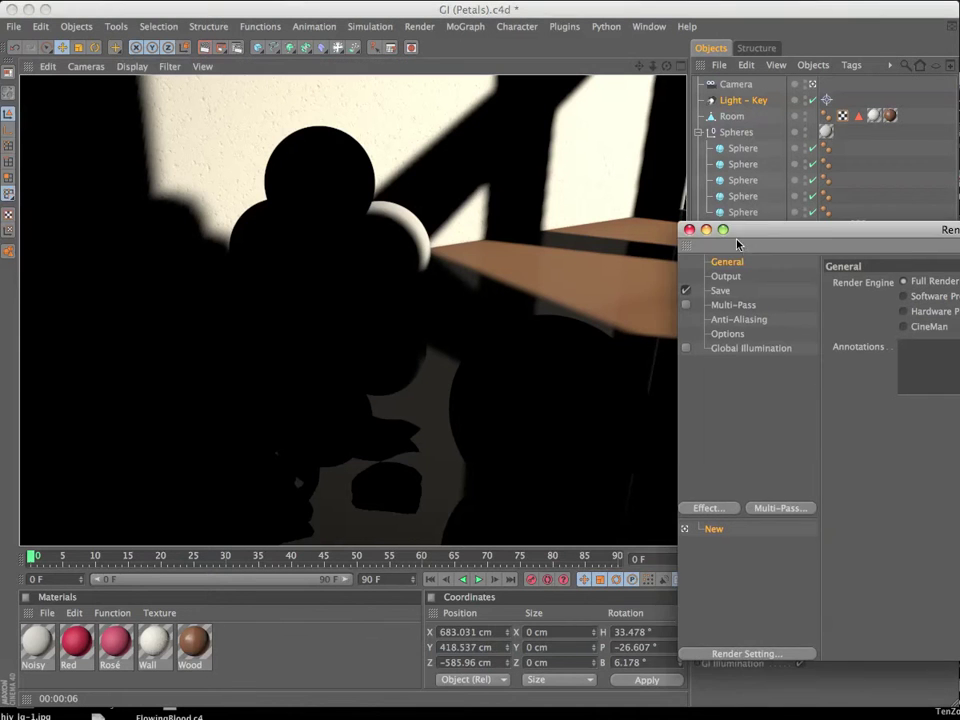
{"action": "left_click_drag", "start_coordinate": [834, 223], "coordinate": [640, 200]}
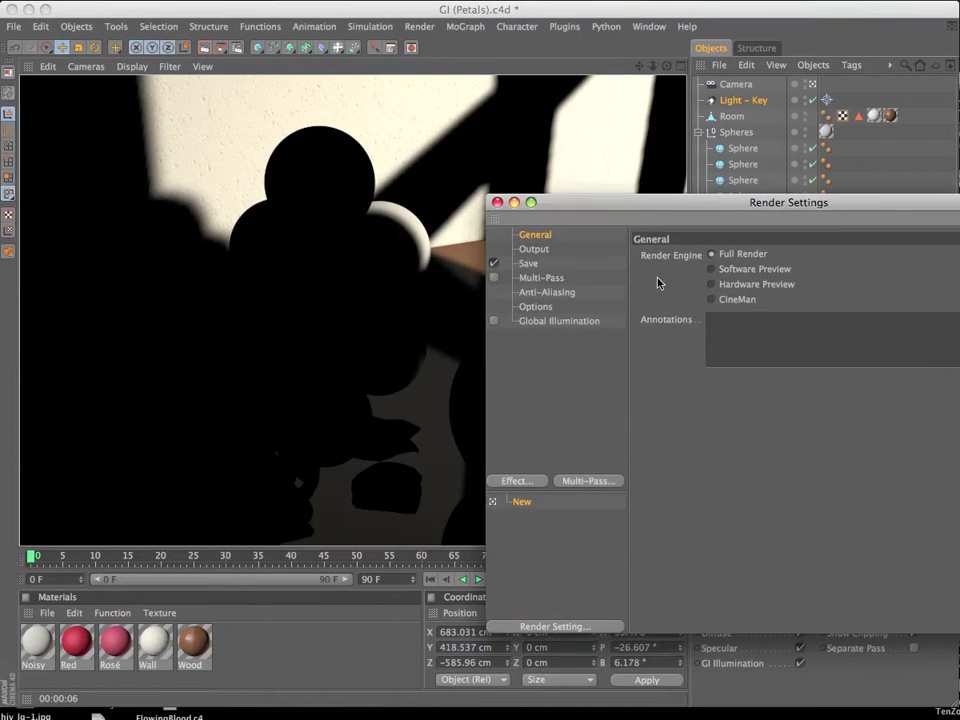
{"action": "left_click", "coordinate": [493, 320]}
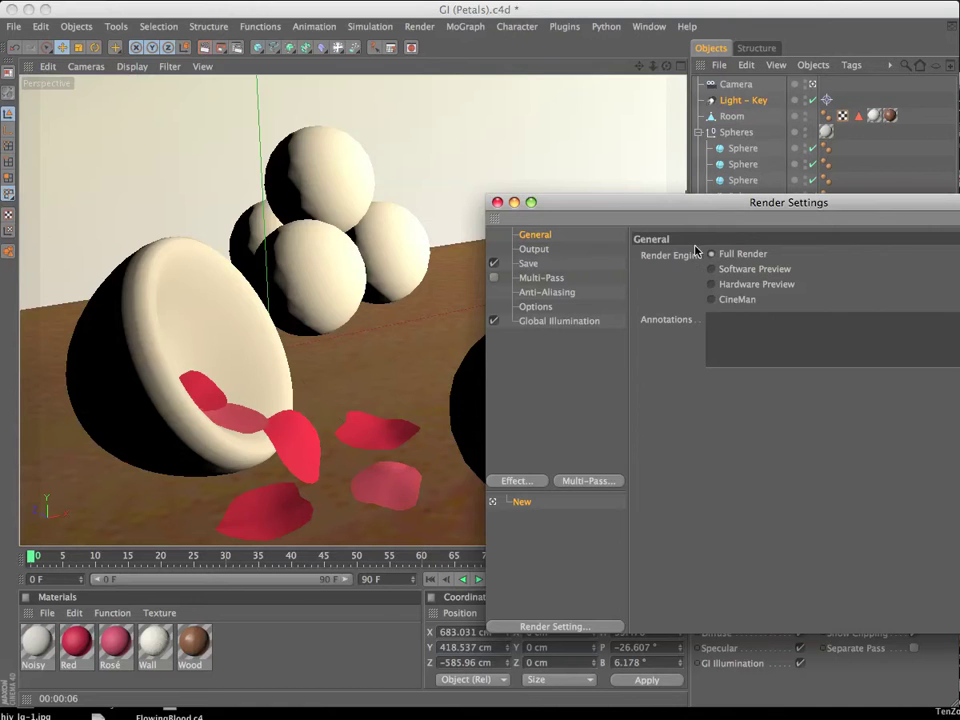
{"action": "left_click", "coordinate": [555, 321]}
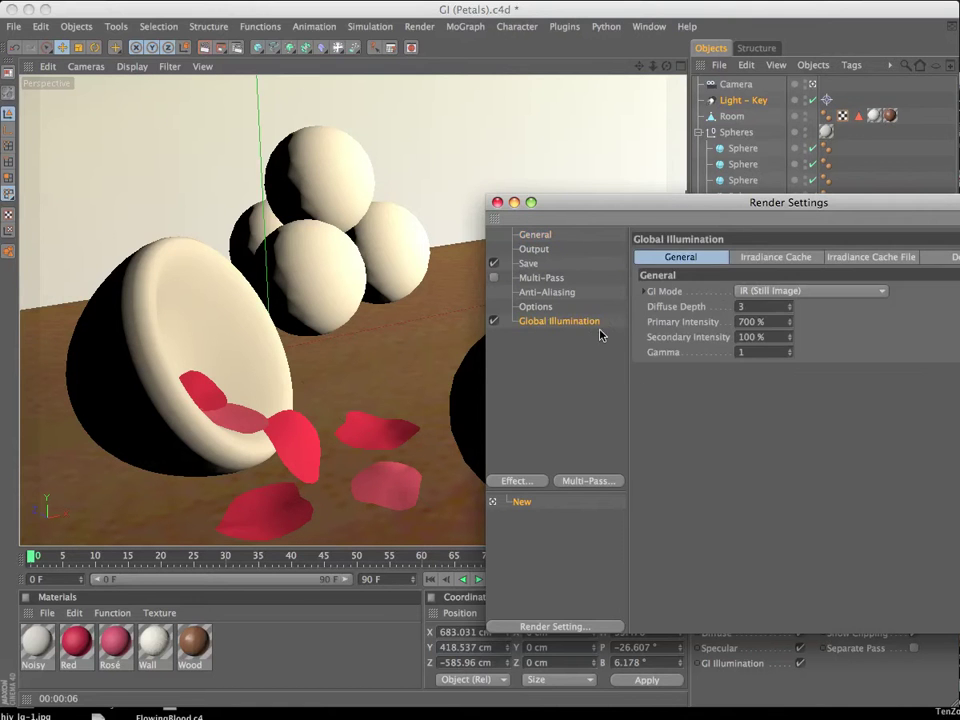
{"action": "left_click", "coordinate": [790, 257]}
{"action": "left_click", "coordinate": [795, 290]}
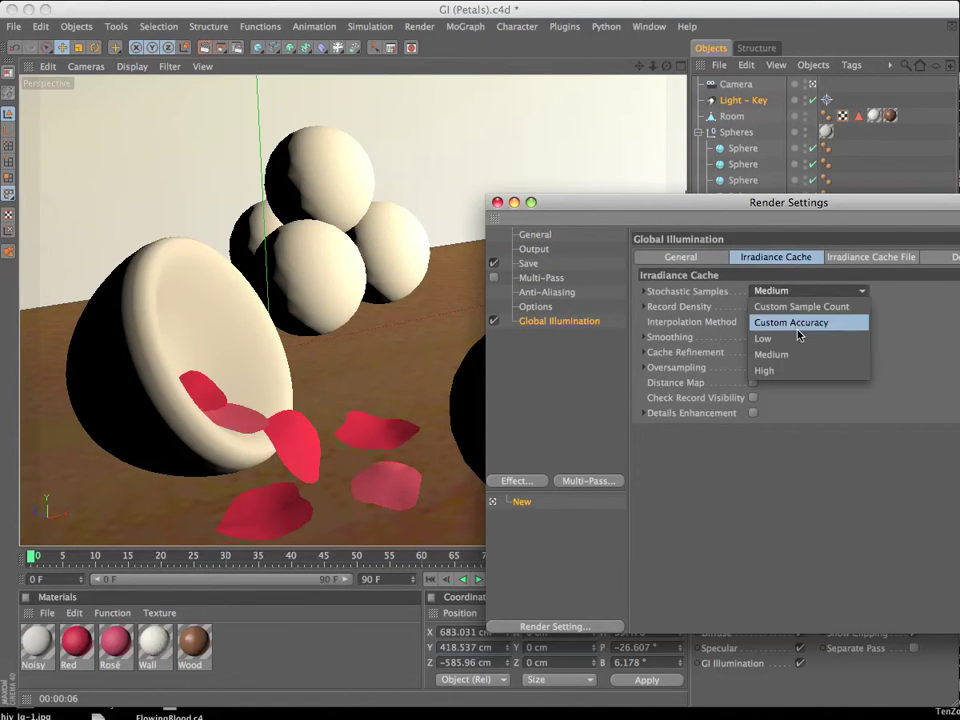
{"action": "left_click", "coordinate": [785, 336]}
{"action": "left_click", "coordinate": [805, 307]}
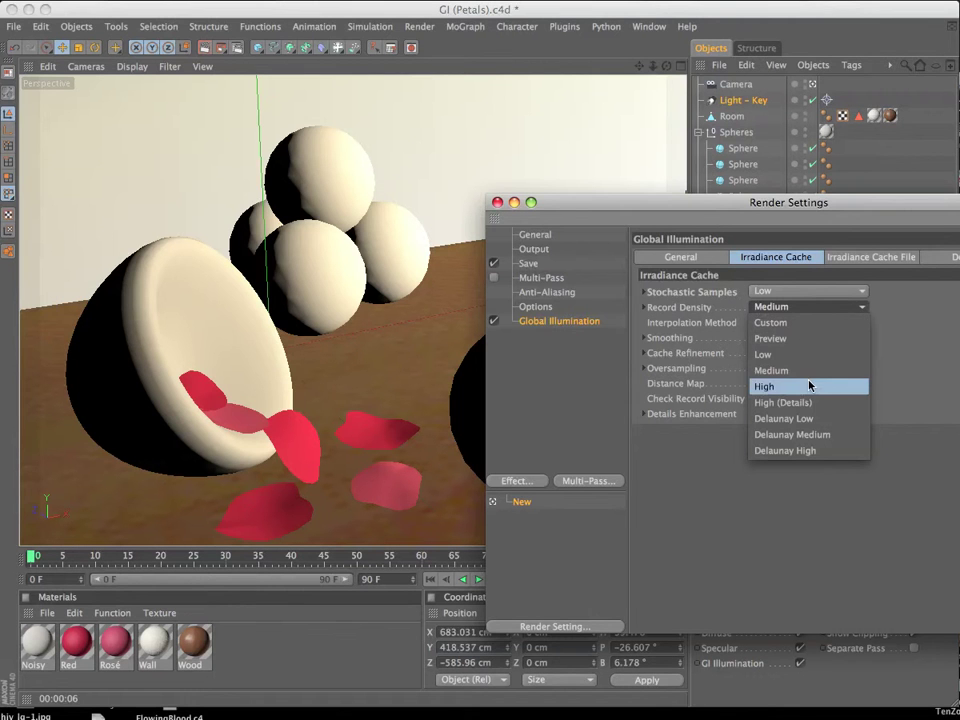
{"action": "left_click", "coordinate": [808, 360]}
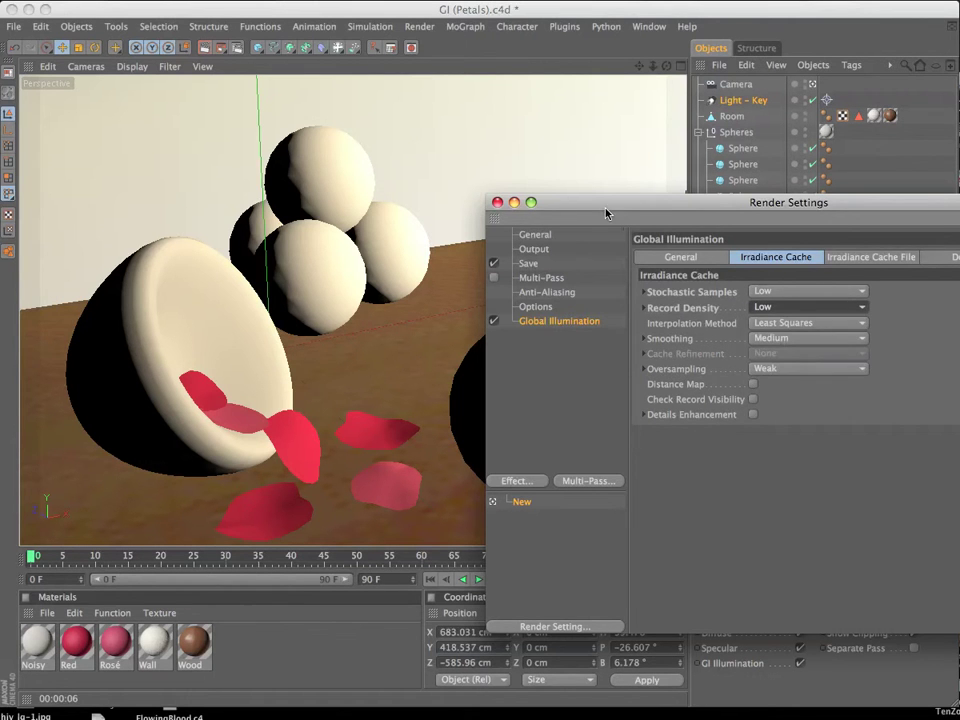
{"action": "left_click", "coordinate": [680, 257]}
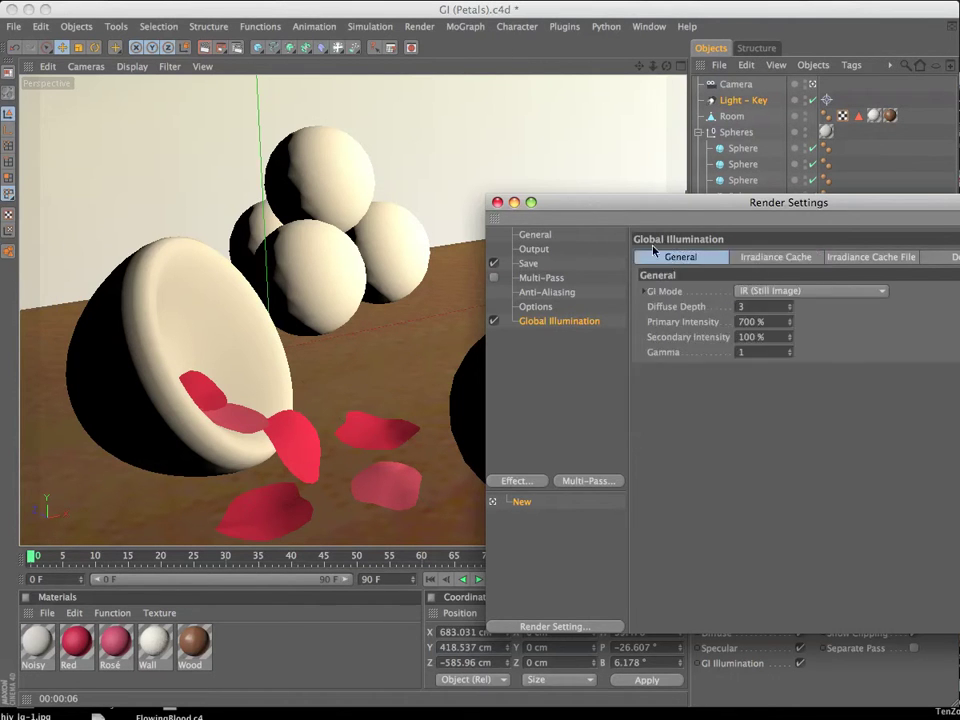
{"action": "left_click_drag", "start_coordinate": [621, 203], "coordinate": [955, 210]}
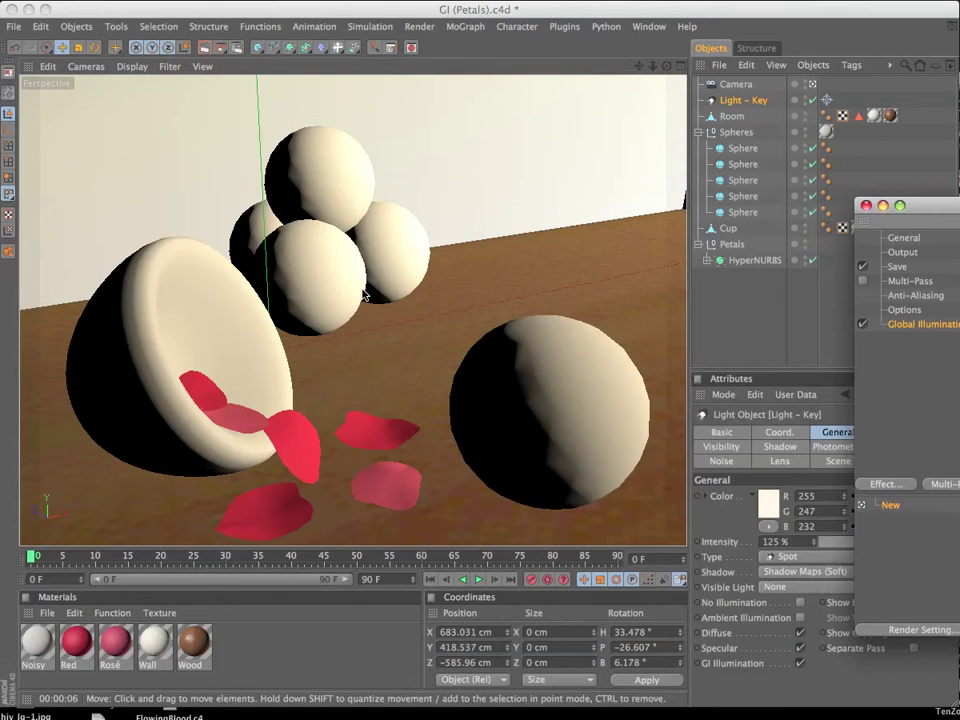
Step: Render the petals scene with Ctrl+R to show soft GI on the wall, spheres and cup
{"action": "key", "text": "ctrl+r"}
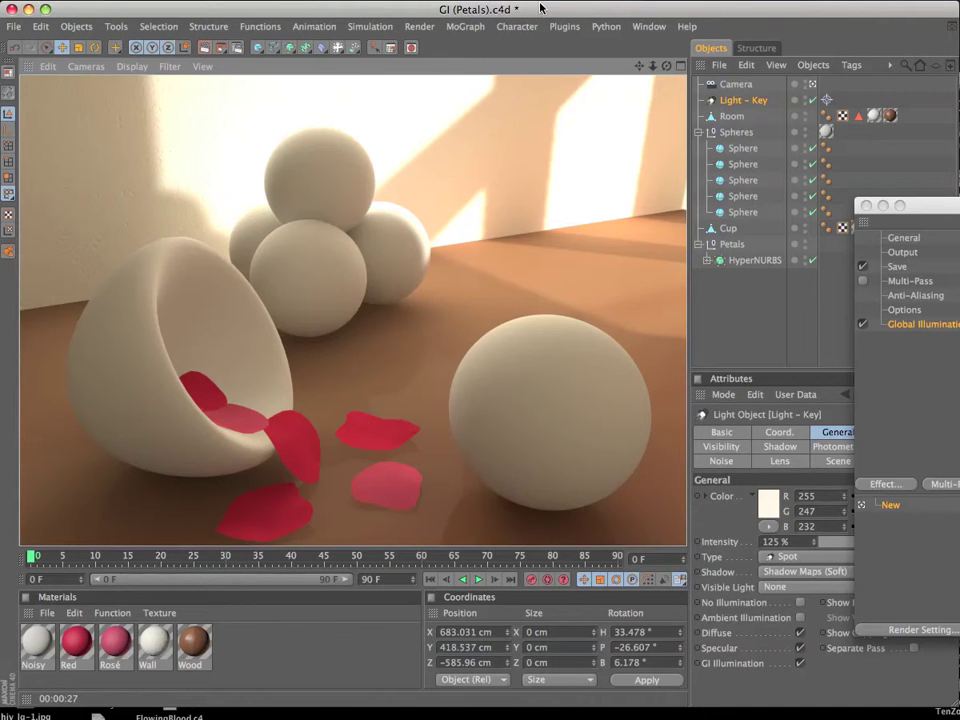
{"action": "left_click_drag", "start_coordinate": [910, 205], "coordinate": [959, 207]}
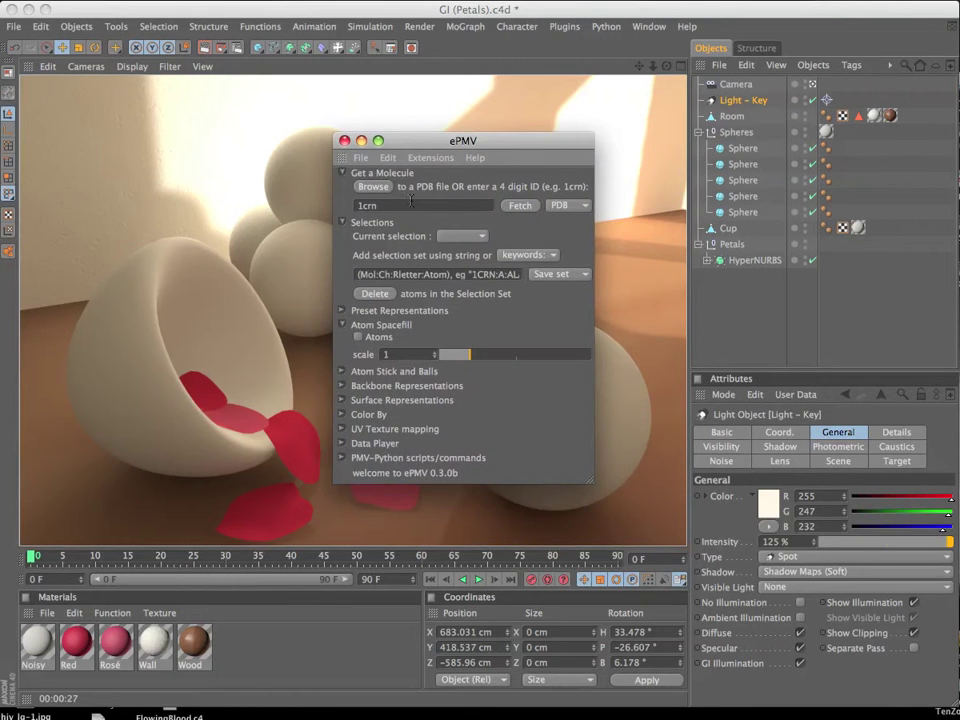
Step: Load the 2XFMsingle.pdb molecule through ePMV's Browse button
{"action": "left_click", "coordinate": [381, 189]}
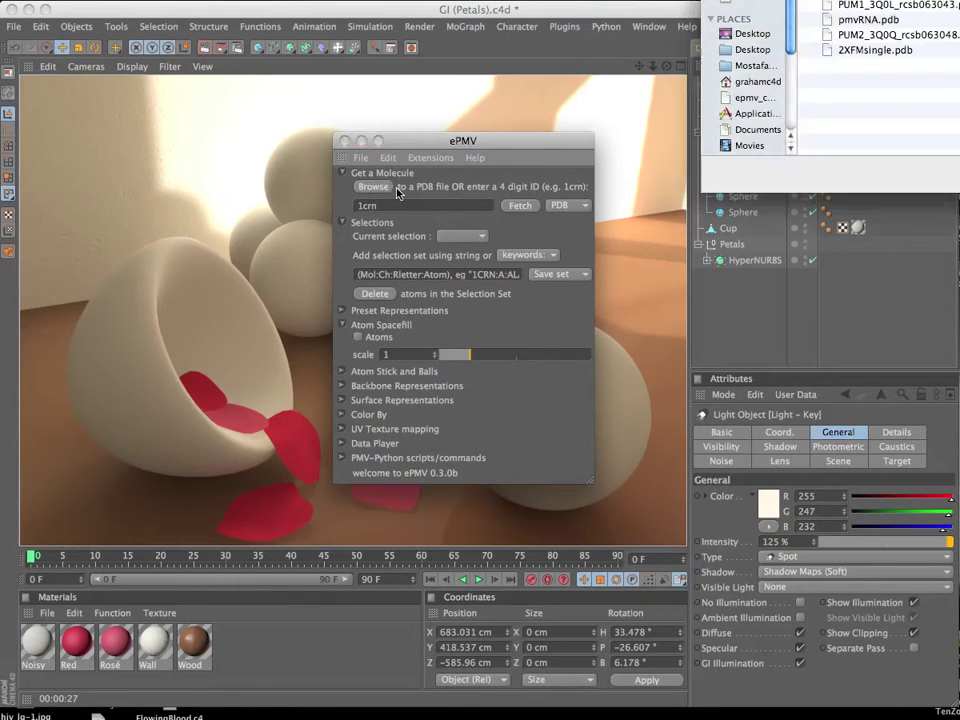
{"action": "left_click", "coordinate": [851, 52]}
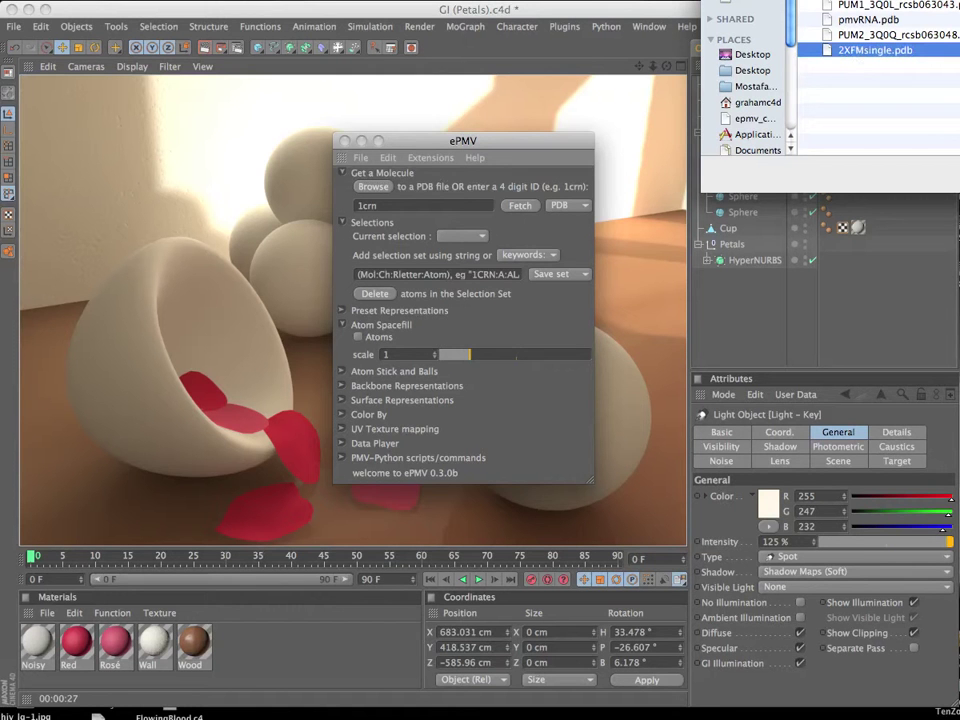
{"action": "key", "text": "Return"}
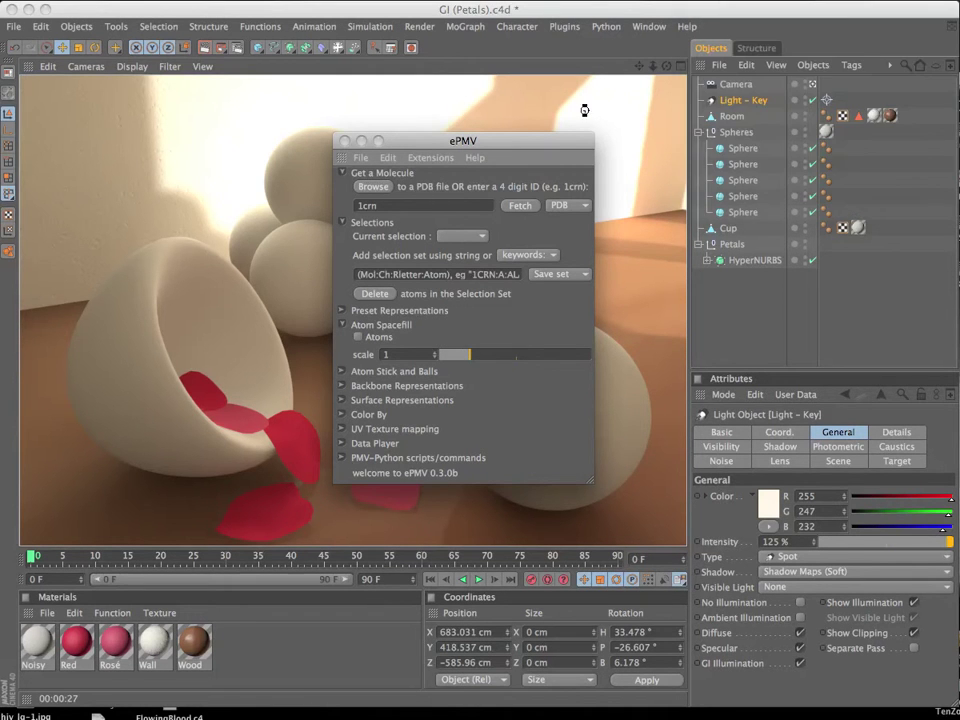
{"action": "left_click_drag", "start_coordinate": [407, 147], "coordinate": [959, 156]}
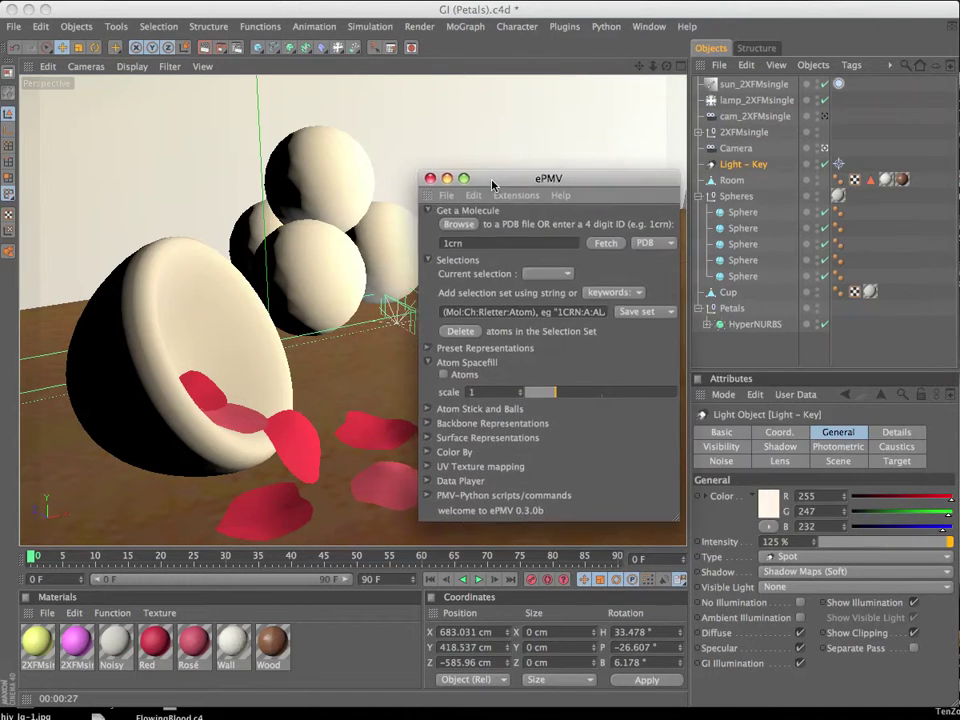
Step: Delete the imported sun, lamp and cam objects from the Object Manager
{"action": "left_click", "coordinate": [745, 116]}
{"action": "left_click", "coordinate": [748, 84], "text": "shift"}
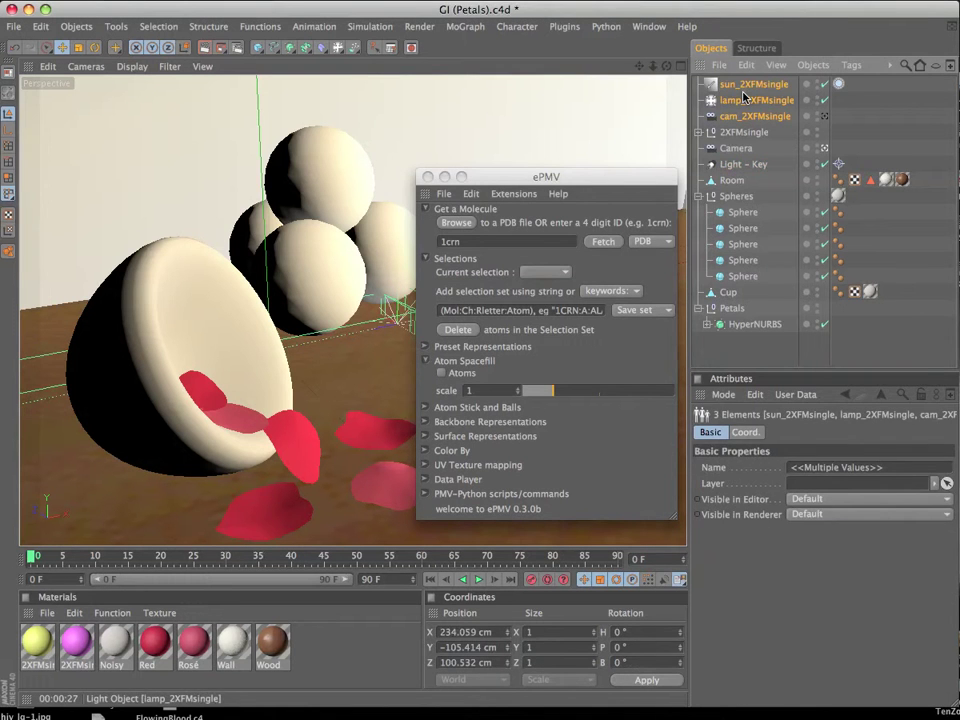
{"action": "key", "text": "Delete"}
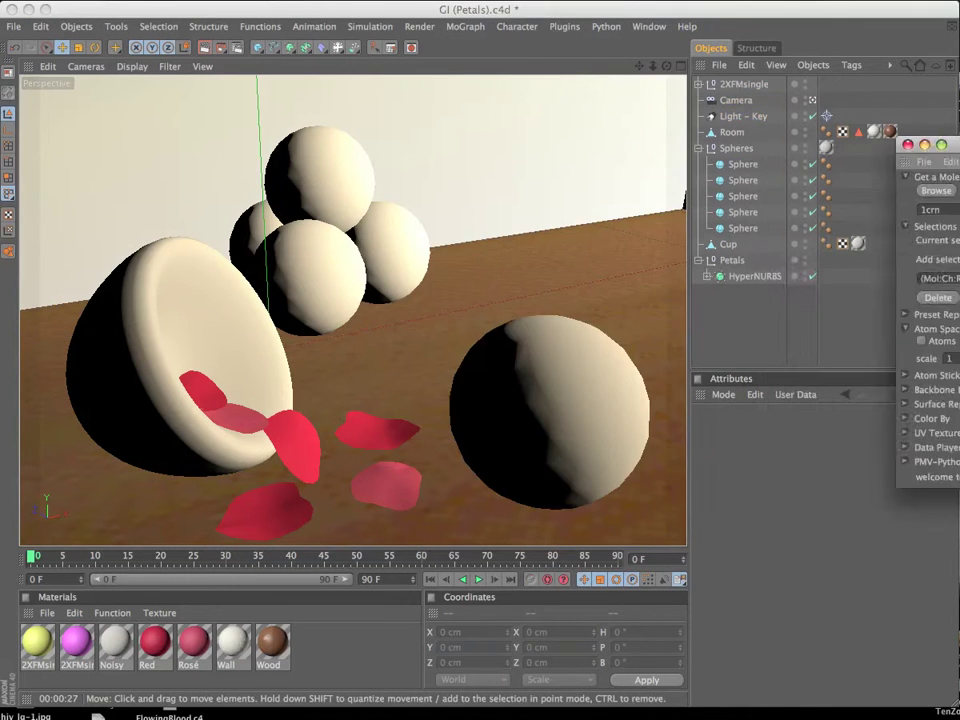
Step: Build a CoarseMolSurf surface representation for 2XFMsingle in ePMV
{"action": "mouse_move", "coordinate": [600, 175]}
{"action": "left_mouse_down"}
{"action": "mouse_move", "coordinate": [743, 150]}
{"action": "mouse_move", "coordinate": [747, 123]}
{"action": "left_mouse_up"}
{"action": "left_click", "coordinate": [575, 381]}
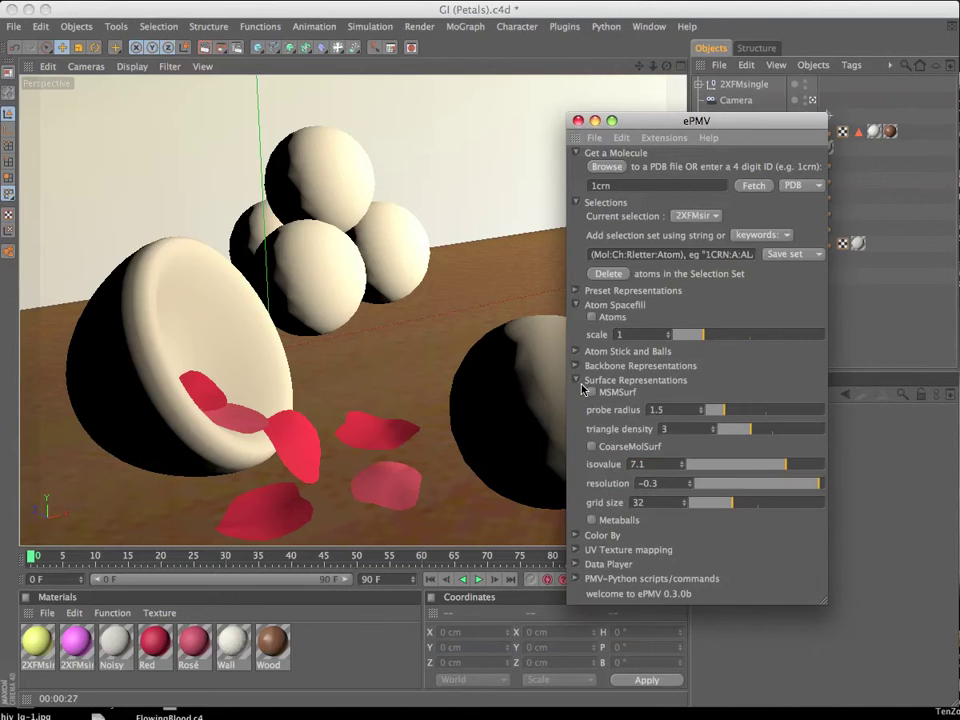
{"action": "left_click", "coordinate": [592, 446]}
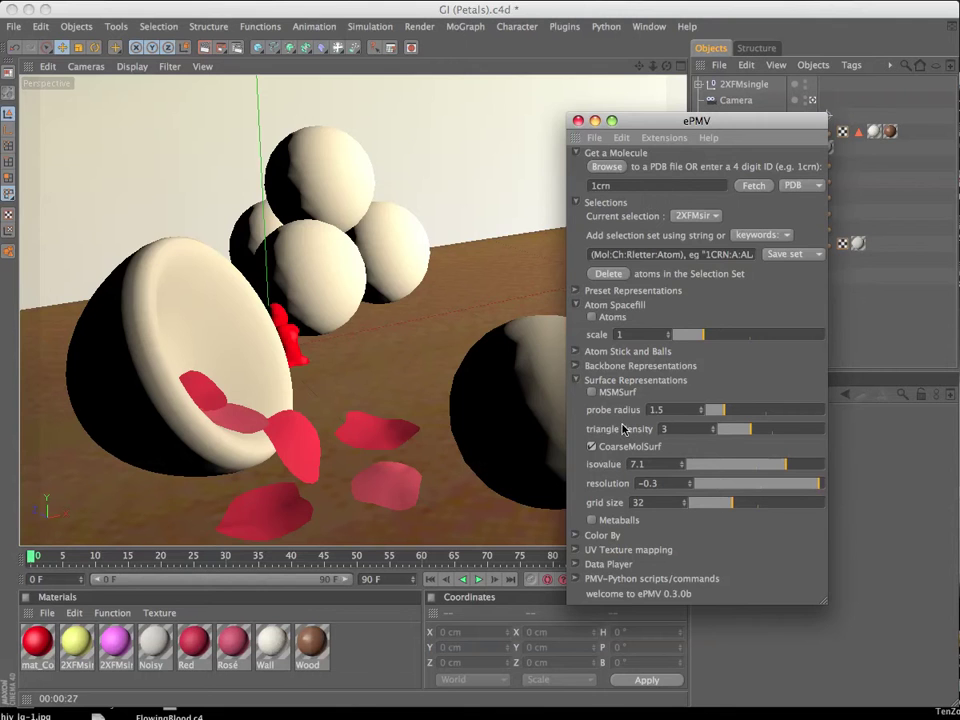
Step: Delete all tags on CoarseMS_2XFMsingle in the Object Manager
{"action": "left_click_drag", "start_coordinate": [716, 121], "coordinate": [440, 196]}
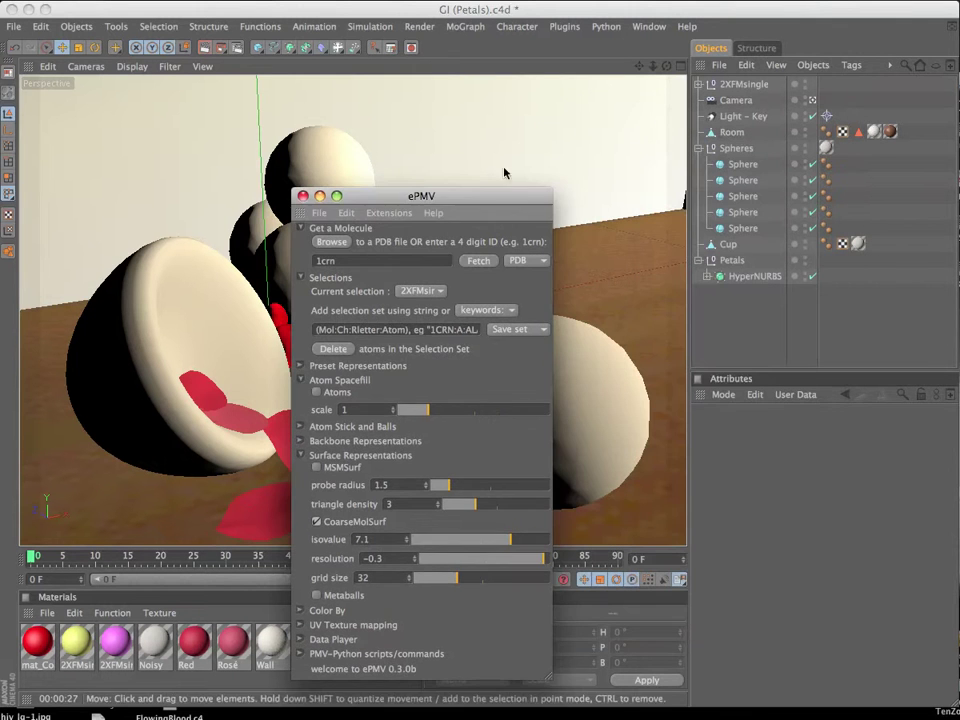
{"action": "left_click", "coordinate": [698, 84]}
{"action": "left_click", "coordinate": [868, 100]}
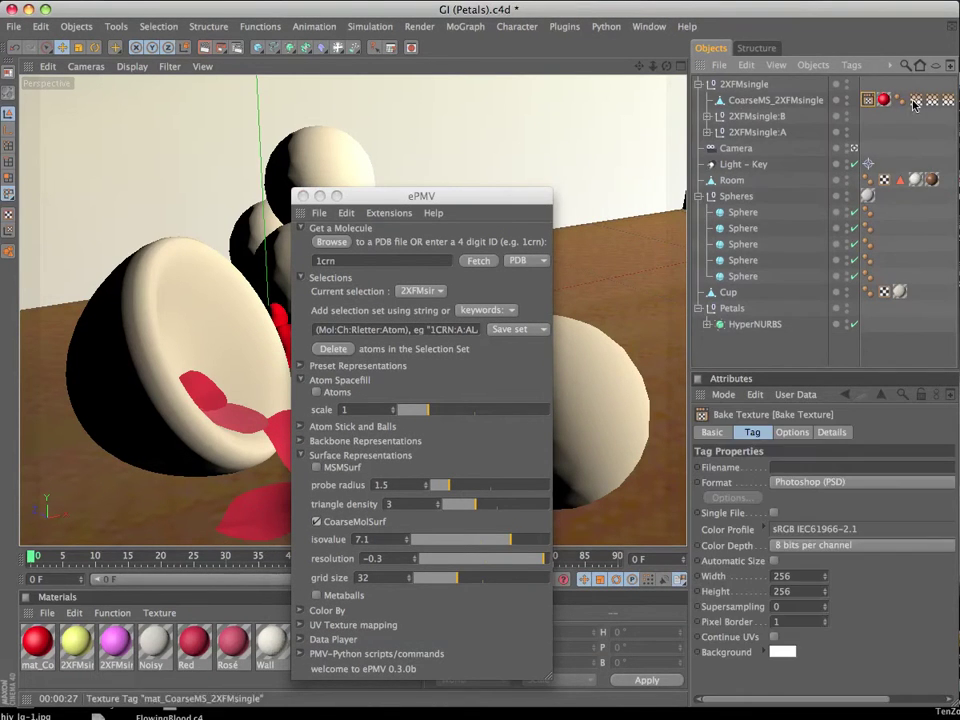
{"action": "left_click", "coordinate": [945, 100], "text": "shift"}
{"action": "key", "text": "Delete"}
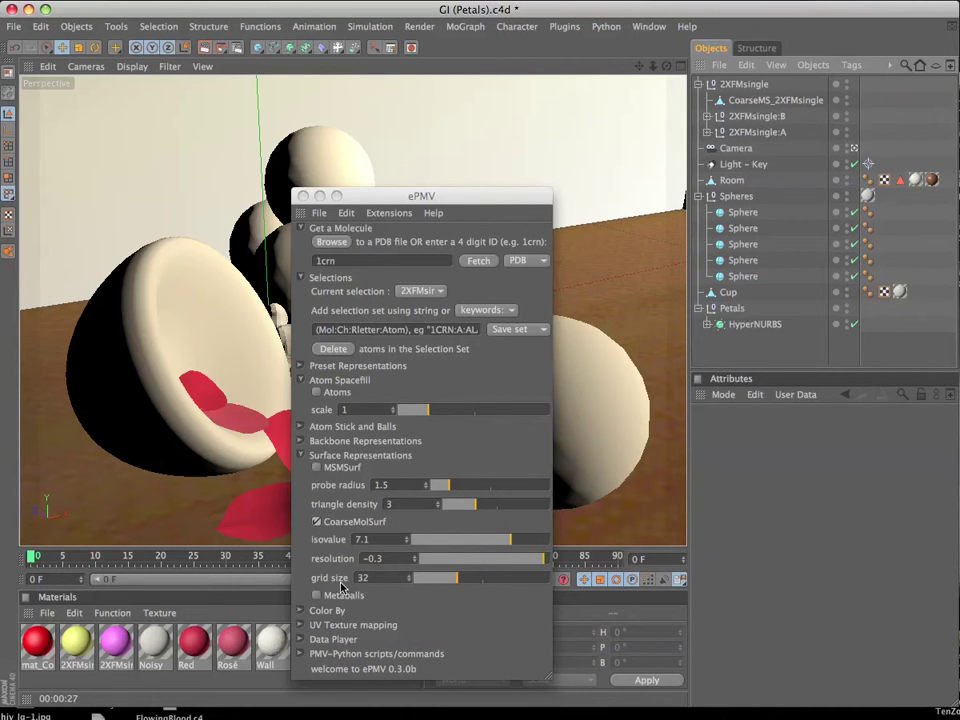
Step: Set the ePMV Color By scheme to AtomsDG for polarity and charge colouring
{"action": "left_click", "coordinate": [299, 612]}
{"action": "left_click", "coordinate": [380, 623]}
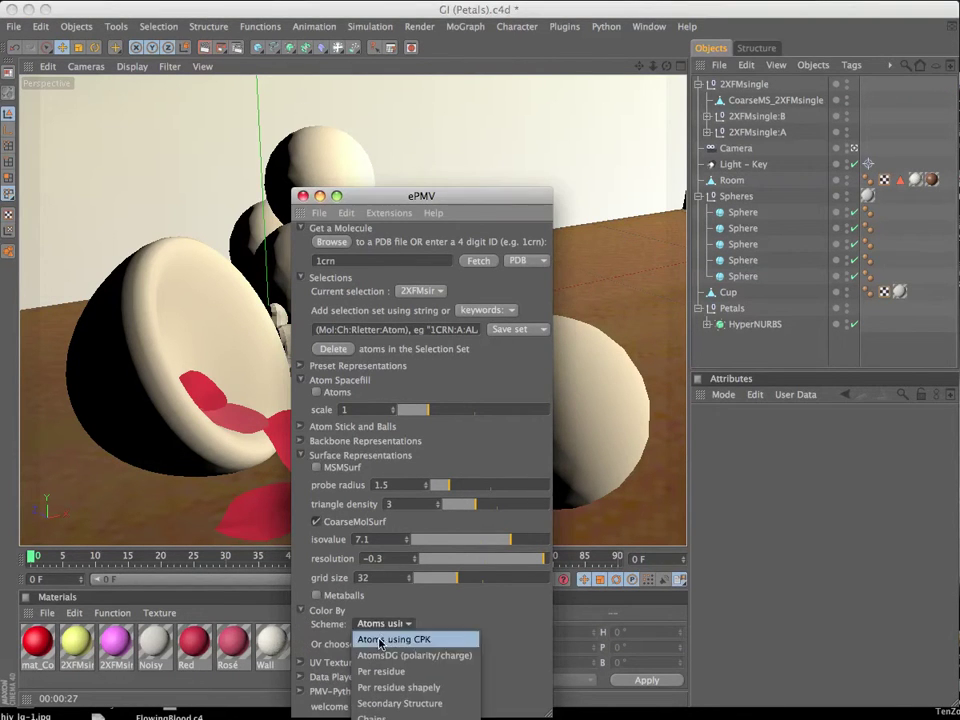
{"action": "left_click", "coordinate": [382, 655]}
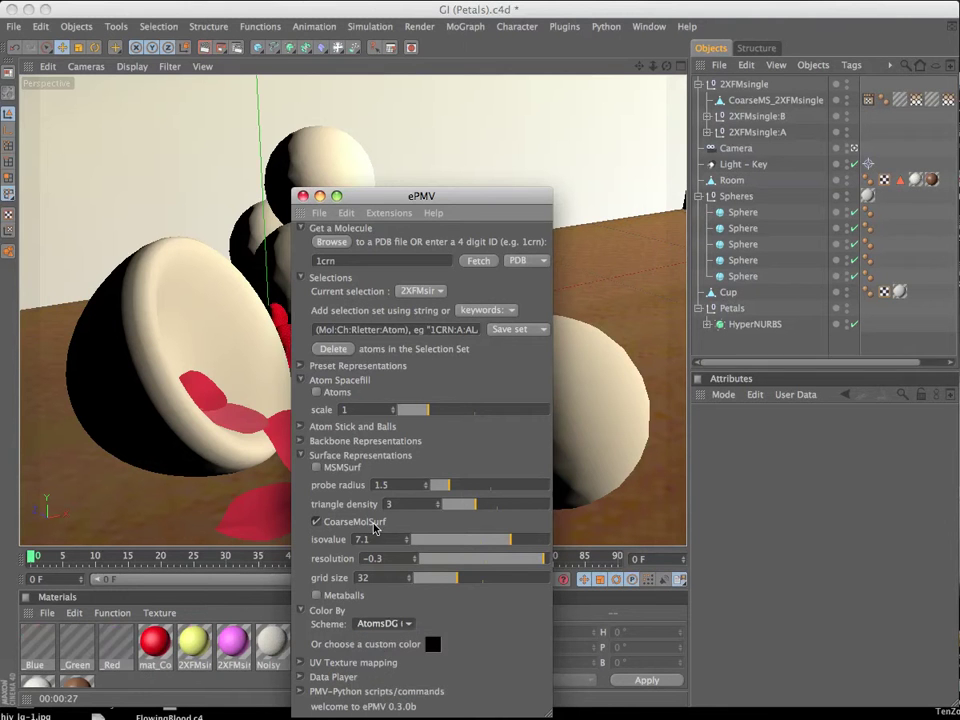
{"action": "left_click_drag", "start_coordinate": [381, 199], "coordinate": [459, 188]}
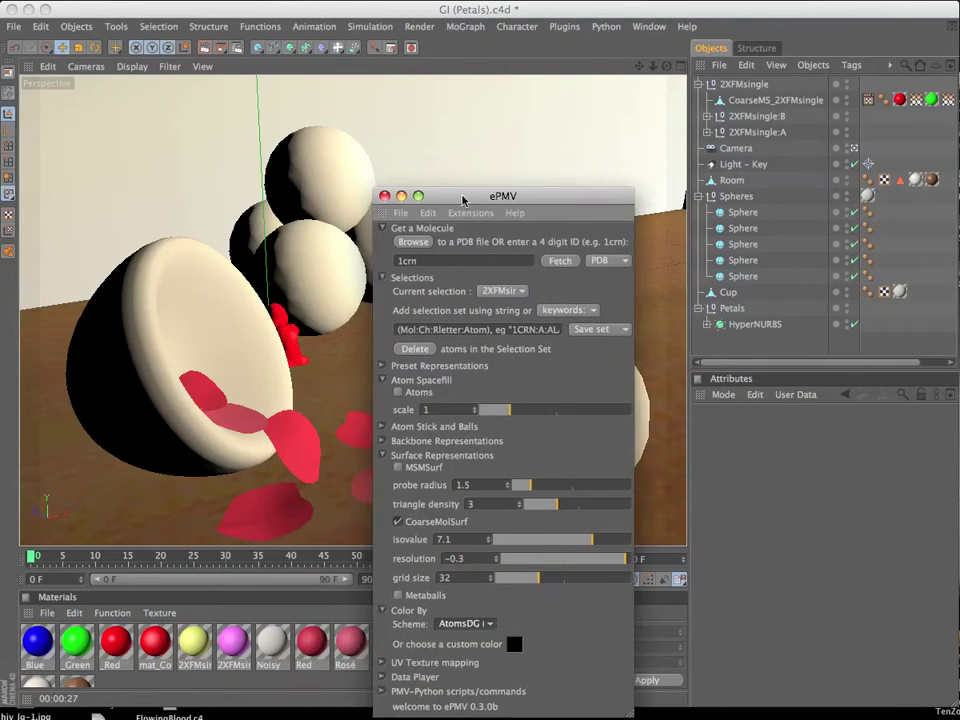
Step: Instance CoarseMS_2XFMsingle, place the copy on the table beside the spheres, and render
{"action": "left_click", "coordinate": [770, 100]}
{"action": "left_click_drag", "start_coordinate": [313, 53], "coordinate": [355, 94]}
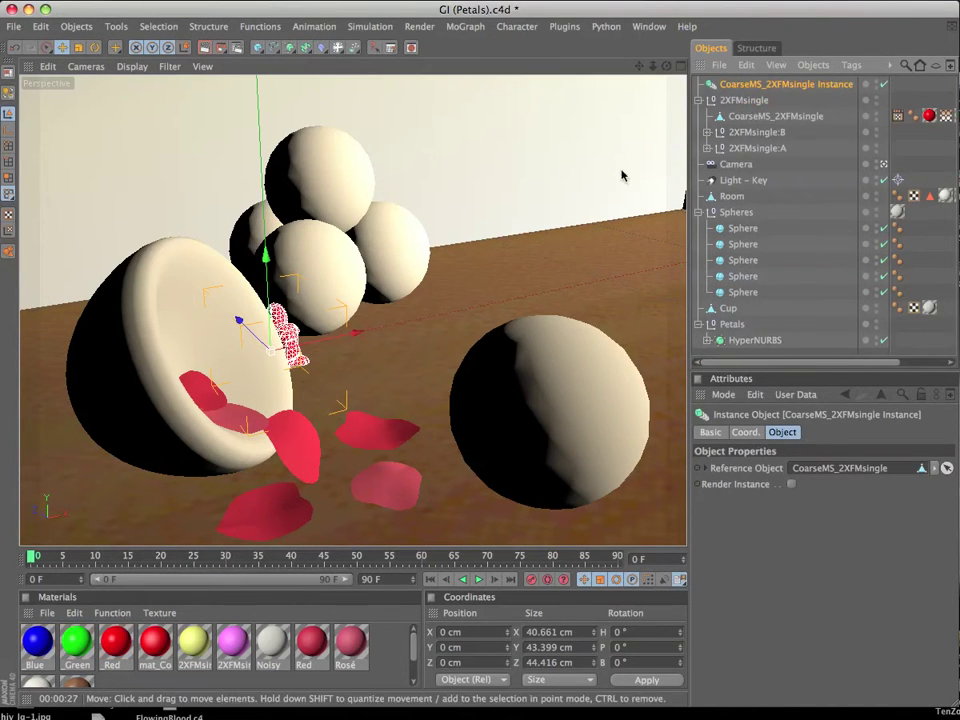
{"action": "left_click_drag", "start_coordinate": [265, 258], "coordinate": [263, 130]}
{"action": "left_click_drag", "start_coordinate": [355, 212], "coordinate": [555, 200]}
{"action": "left_click_drag", "start_coordinate": [490, 113], "coordinate": [488, 175]}
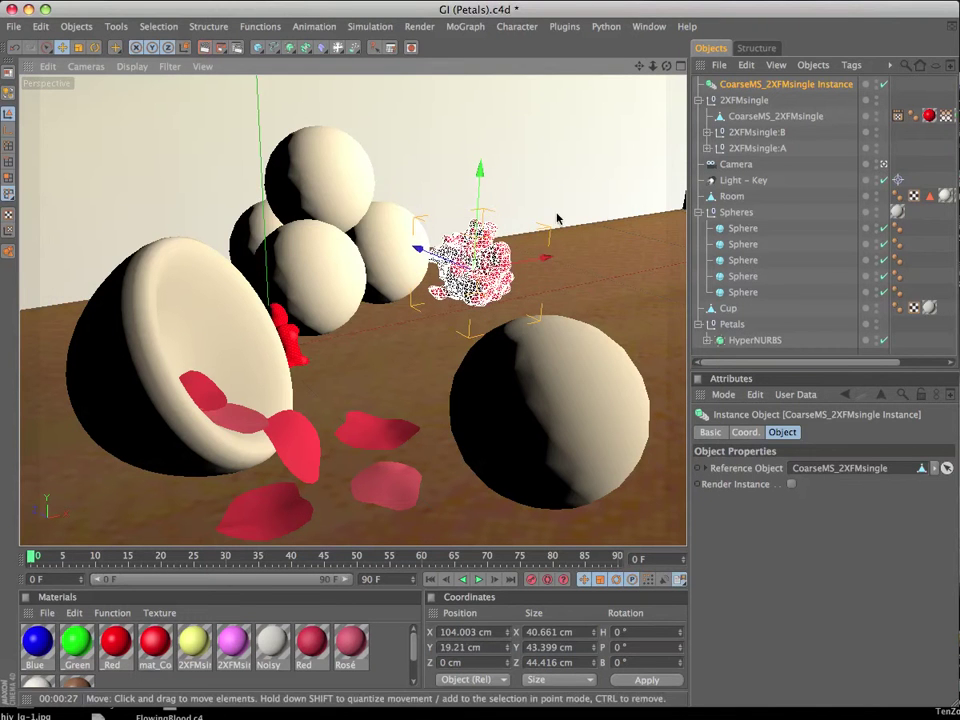
{"action": "left_click_drag", "start_coordinate": [418, 192], "coordinate": [388, 195]}
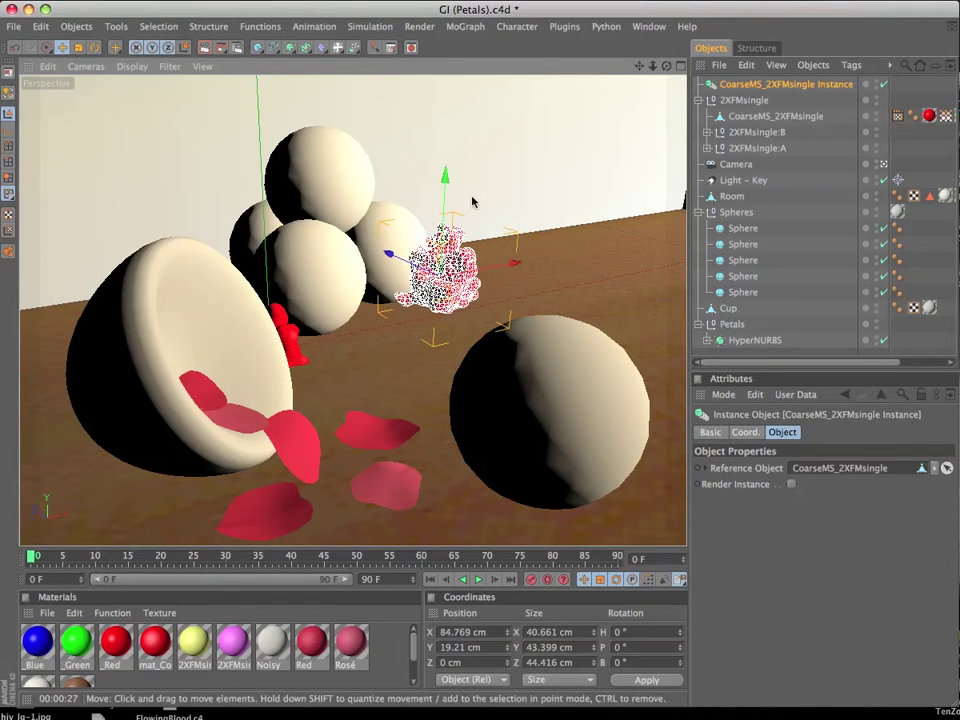
{"action": "mouse_move", "coordinate": [390, 258]}
{"action": "left_mouse_down"}
{"action": "mouse_move", "coordinate": [370, 238]}
{"action": "mouse_move", "coordinate": [390, 252]}
{"action": "left_mouse_up"}
{"action": "left_click_drag", "start_coordinate": [438, 172], "coordinate": [438, 198]}
{"action": "key", "text": "ctrl+r"}
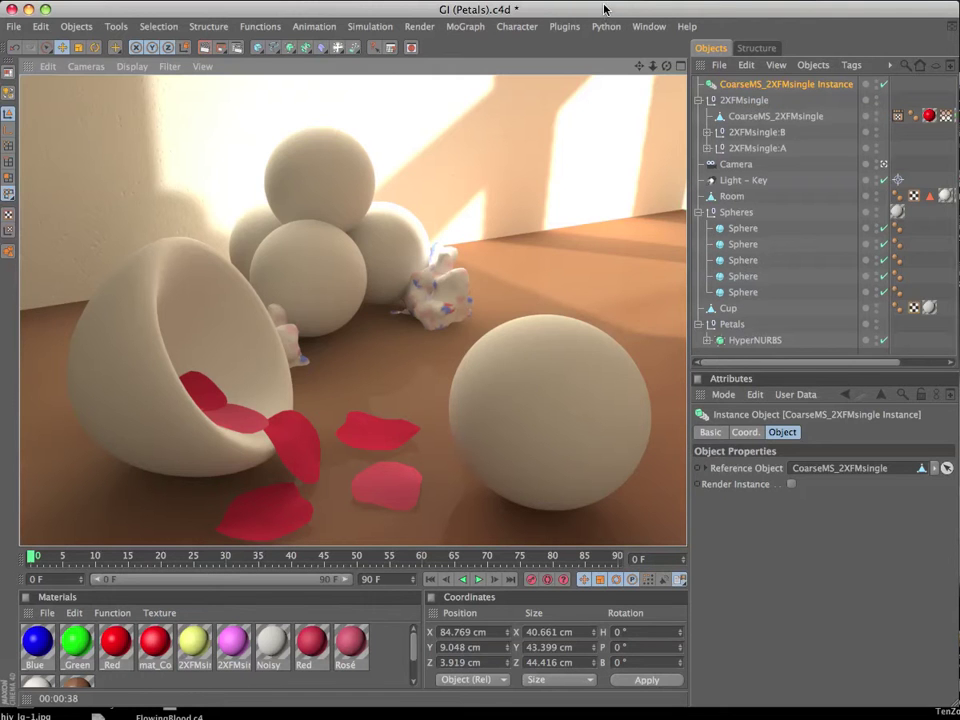
Step: Raise the CoarseMS_2XFMsingle Instance higher above the floor, viewed in four views
{"action": "left_click", "coordinate": [676, 68]}
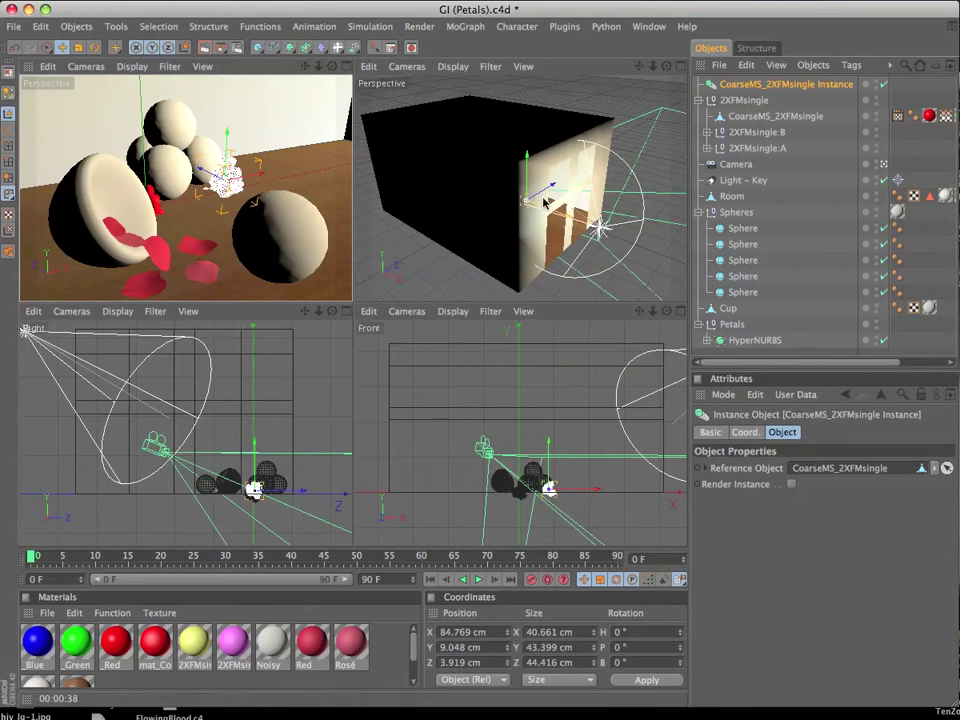
{"action": "key", "text": "o"}
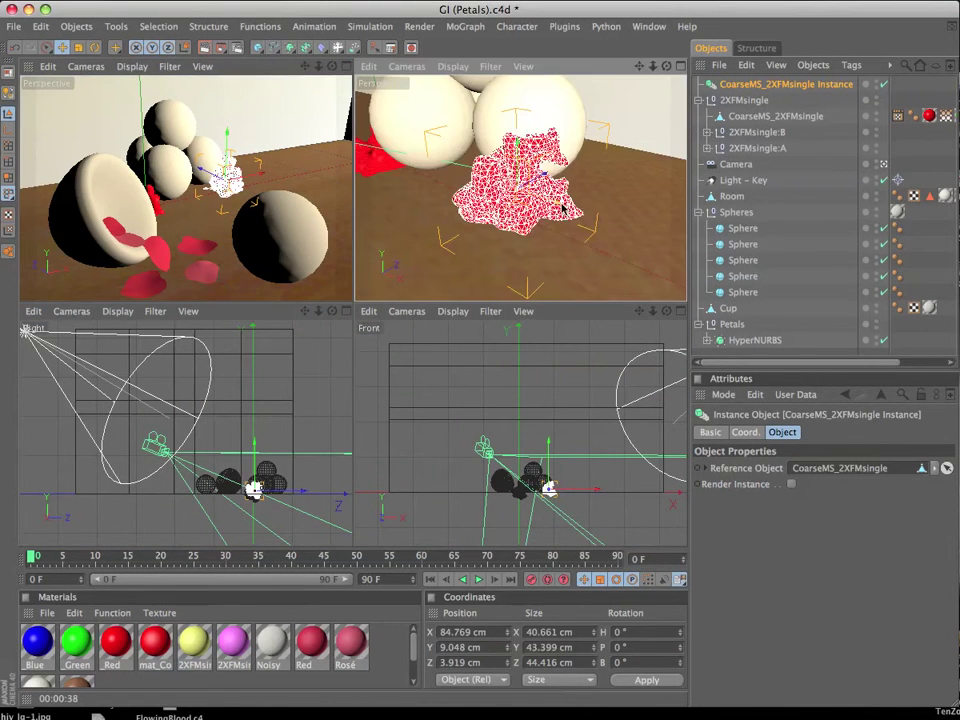
{"action": "key", "text": "o"}
{"action": "key", "text": "o"}
{"action": "scroll", "coordinate": [243, 397], "scroll_direction": "down", "scroll_amount": 2}
{"action": "scroll", "coordinate": [243, 397], "scroll_direction": "down", "scroll_amount": 3}
{"action": "scroll", "coordinate": [243, 397], "scroll_direction": "up", "scroll_amount": 2}
{"action": "scroll", "coordinate": [243, 397], "scroll_direction": "up", "scroll_amount": 1}
{"action": "scroll", "coordinate": [542, 416], "scroll_direction": "down", "scroll_amount": 1}
{"action": "scroll", "coordinate": [530, 418], "scroll_direction": "down", "scroll_amount": 1}
{"action": "scroll", "coordinate": [512, 422], "scroll_direction": "down", "scroll_amount": 1}
{"action": "mouse_move", "coordinate": [511, 398]}
{"action": "left_mouse_down"}
{"action": "mouse_move", "coordinate": [511, 358]}
{"action": "mouse_move", "coordinate": [511, 385]}
{"action": "left_mouse_up"}
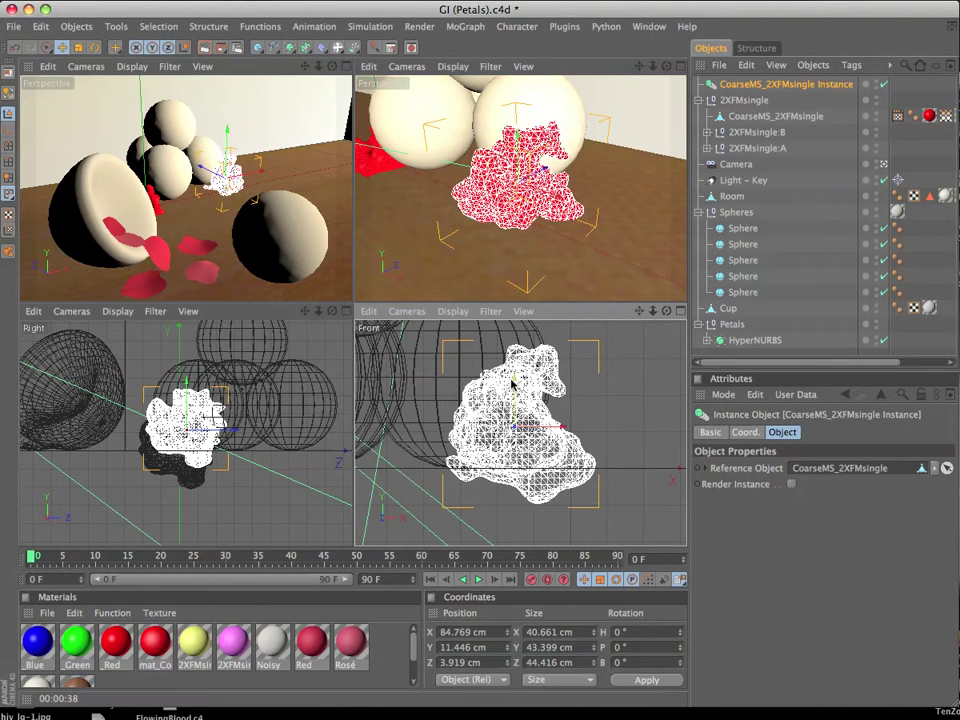
{"action": "left_click_drag", "start_coordinate": [511, 382], "coordinate": [511, 360]}
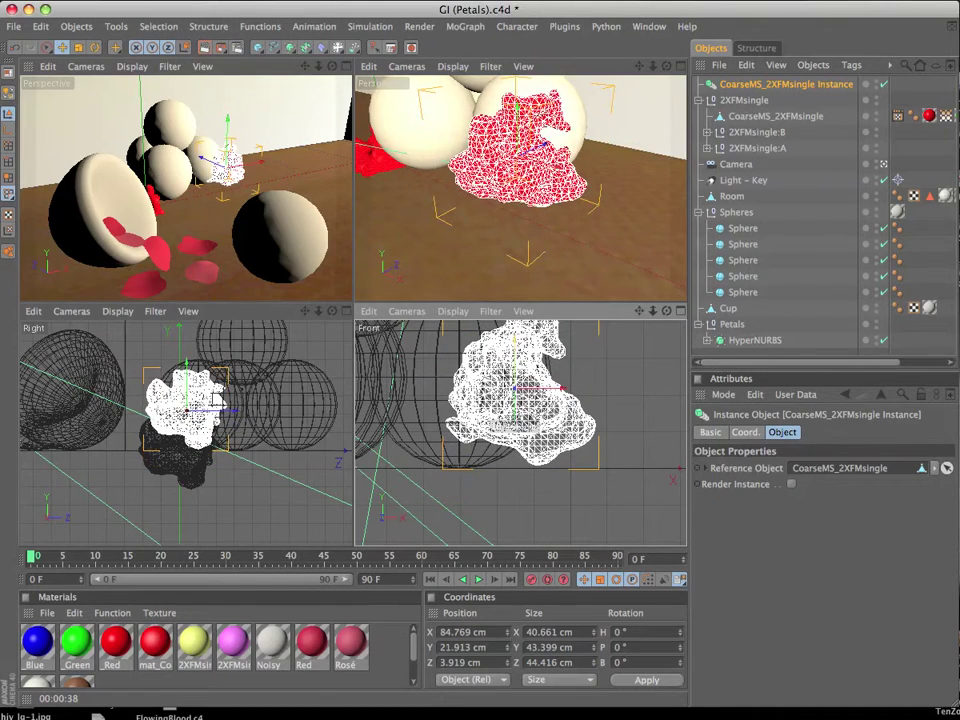
Step: Try tilting the instance and undo it, then push it back toward the spheres and lift it slightly
{"action": "key", "text": "r"}
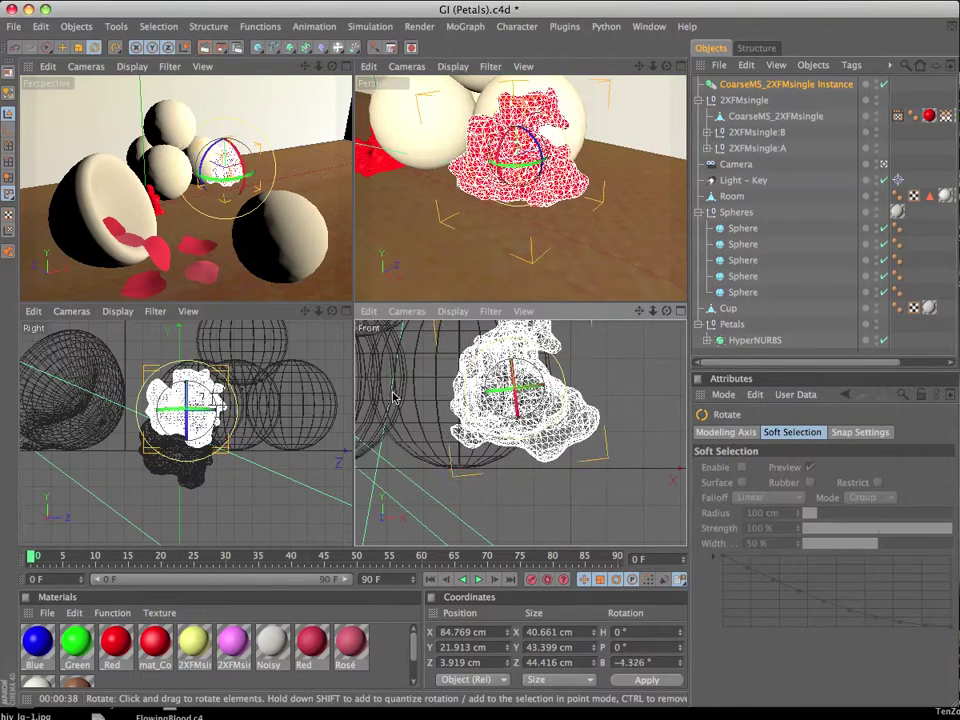
{"action": "left_click_drag", "start_coordinate": [440, 345], "coordinate": [451, 397]}
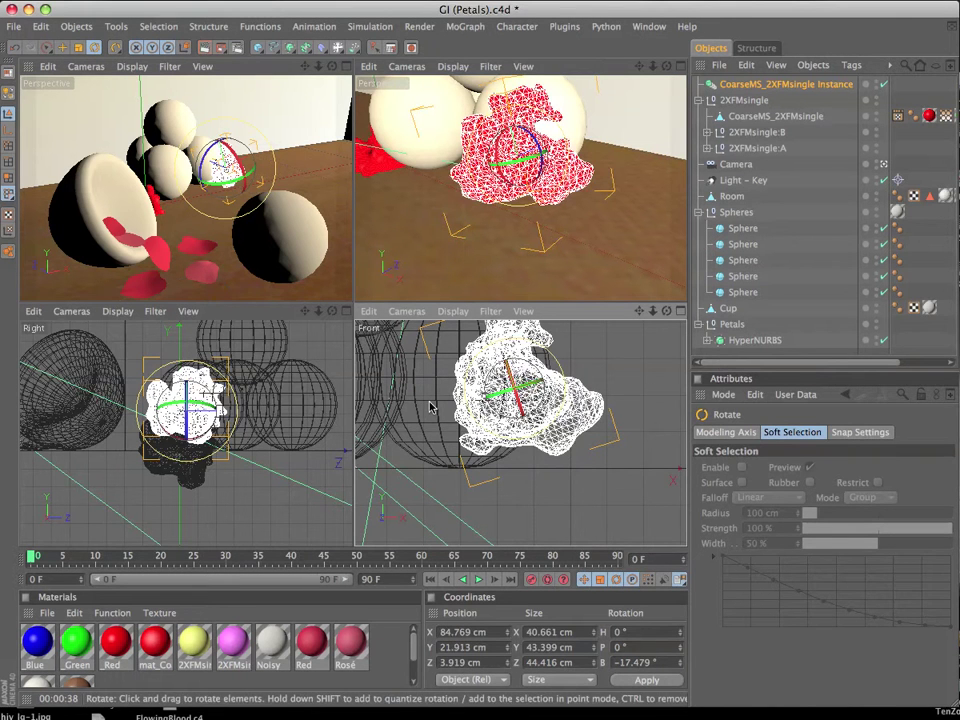
{"action": "key", "text": "ctrl+z"}
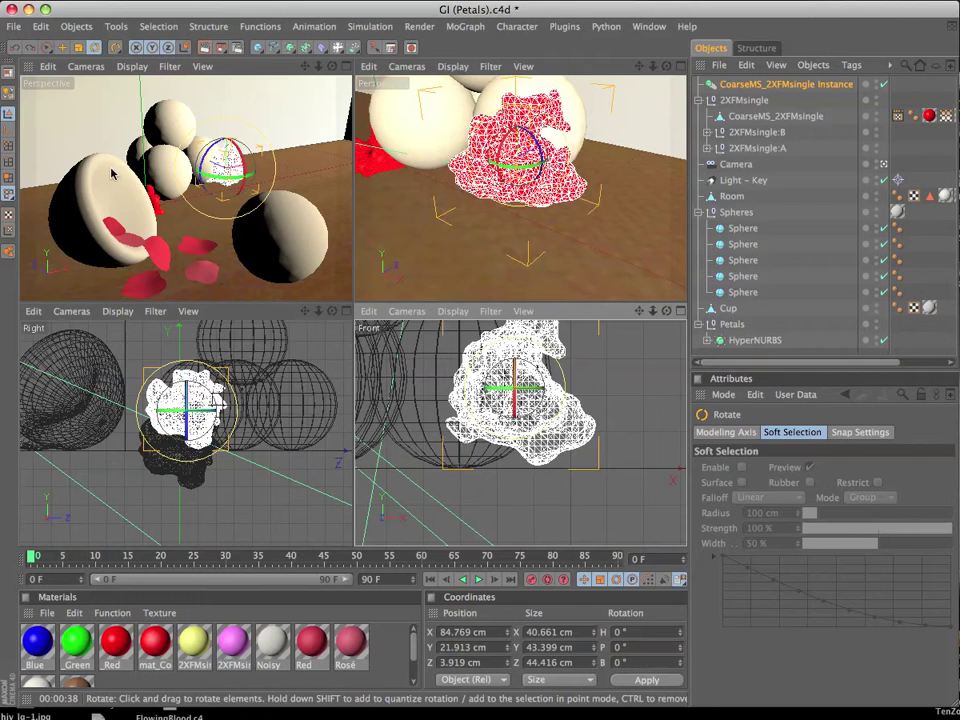
{"action": "left_click", "coordinate": [62, 47]}
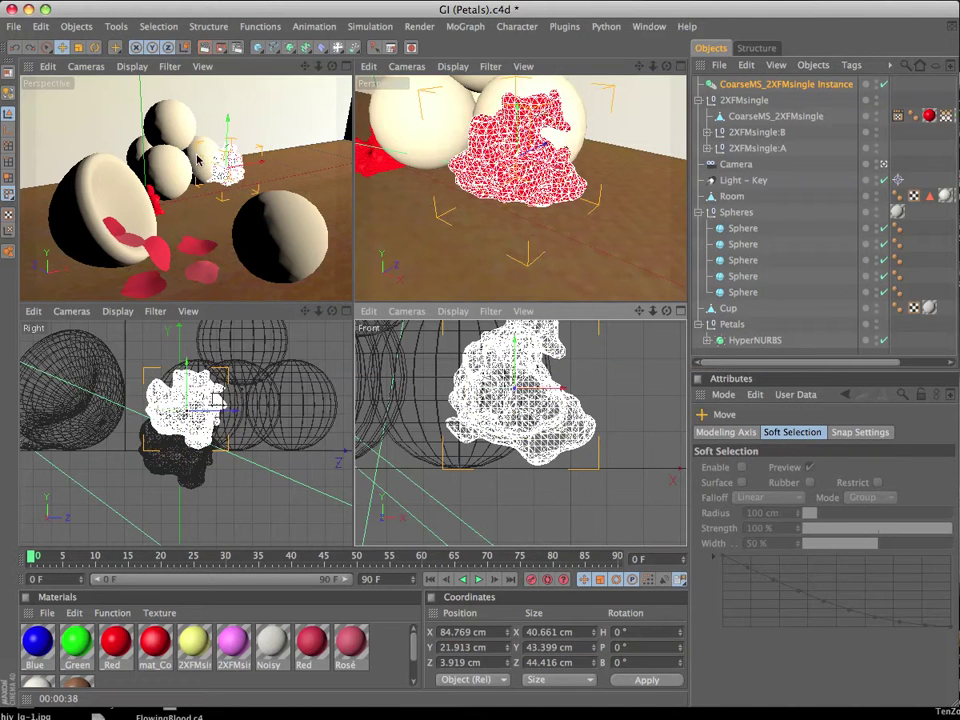
{"action": "left_click_drag", "start_coordinate": [225, 170], "coordinate": [248, 152]}
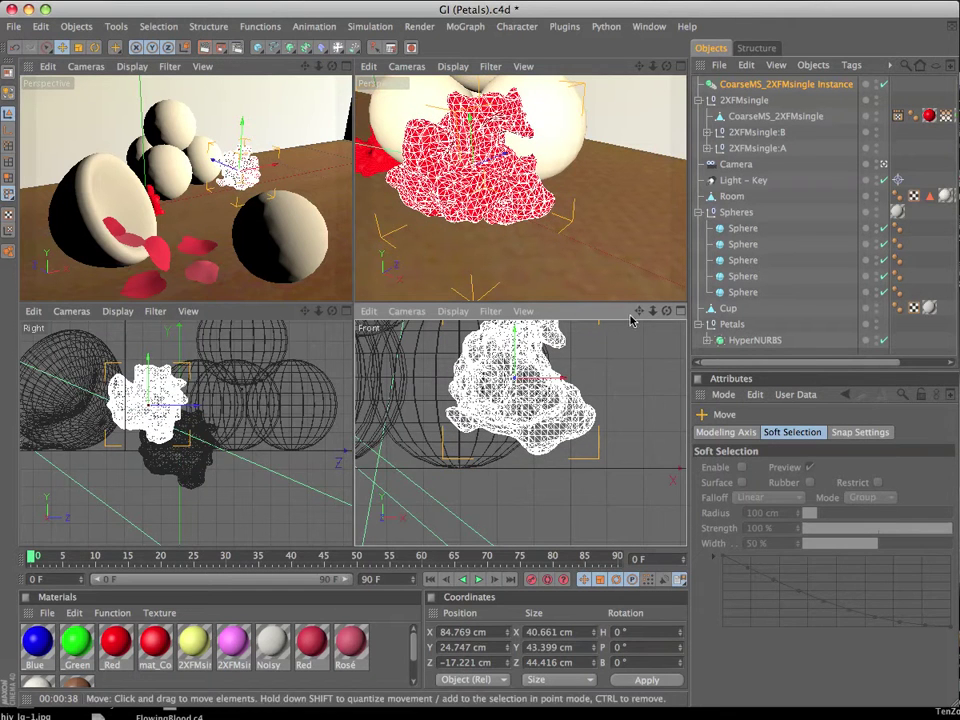
{"action": "left_click_drag", "start_coordinate": [639, 311], "coordinate": [639, 349]}
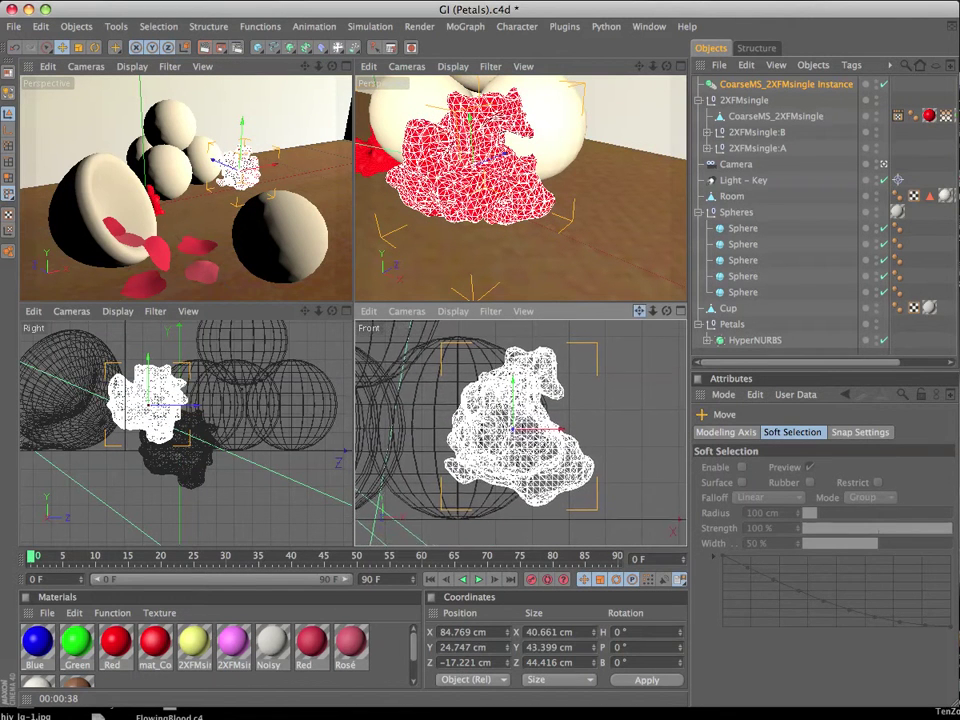
Step: Make the CoarseMS_2XFMsingle Instance a rigid body
{"action": "right_click", "coordinate": [745, 92]}
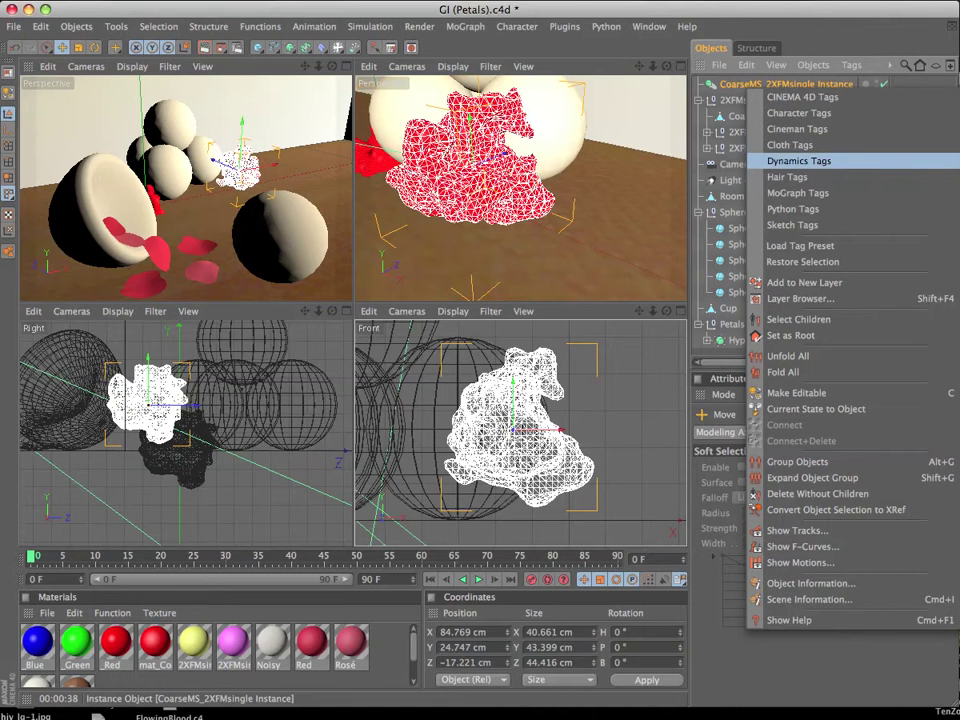
{"action": "left_click", "coordinate": [650, 78]}
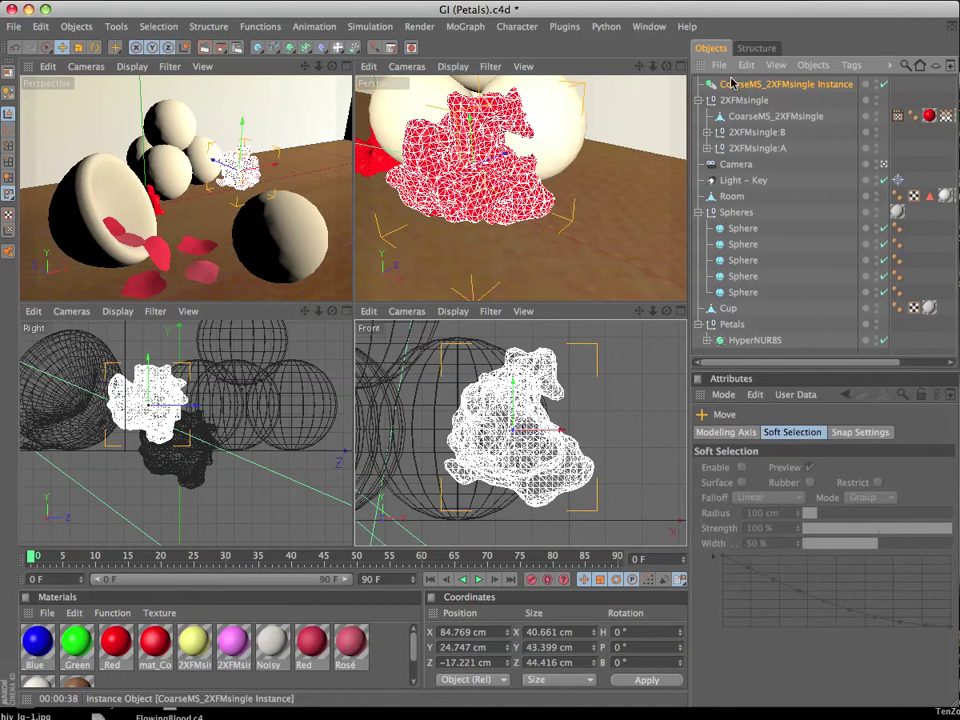
{"action": "left_click", "coordinate": [368, 26]}
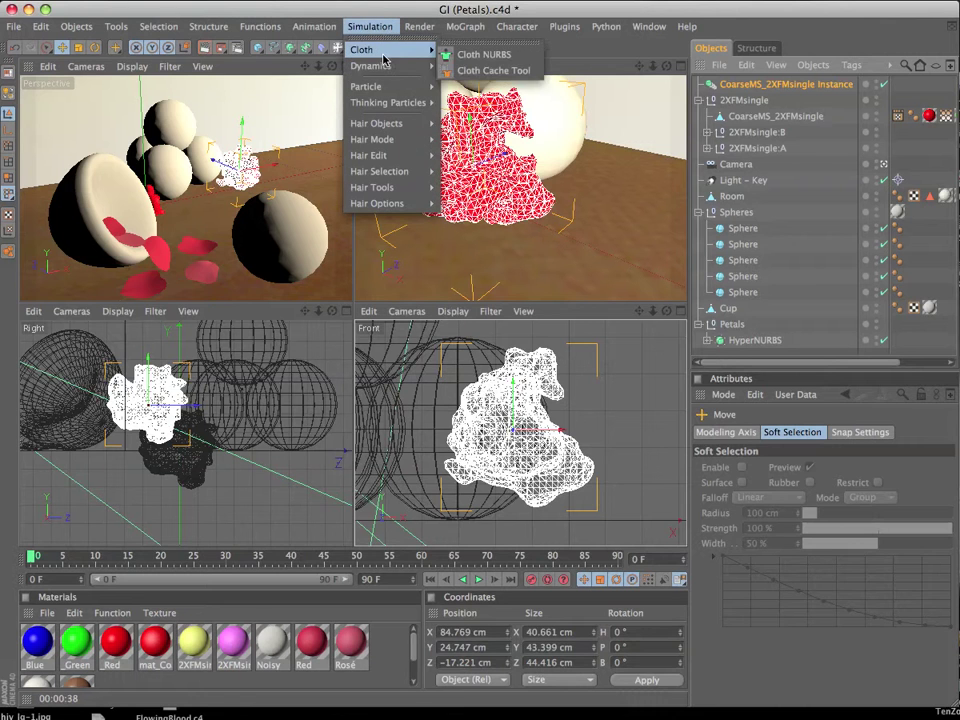
{"action": "mouse_move", "coordinate": [371, 66]}
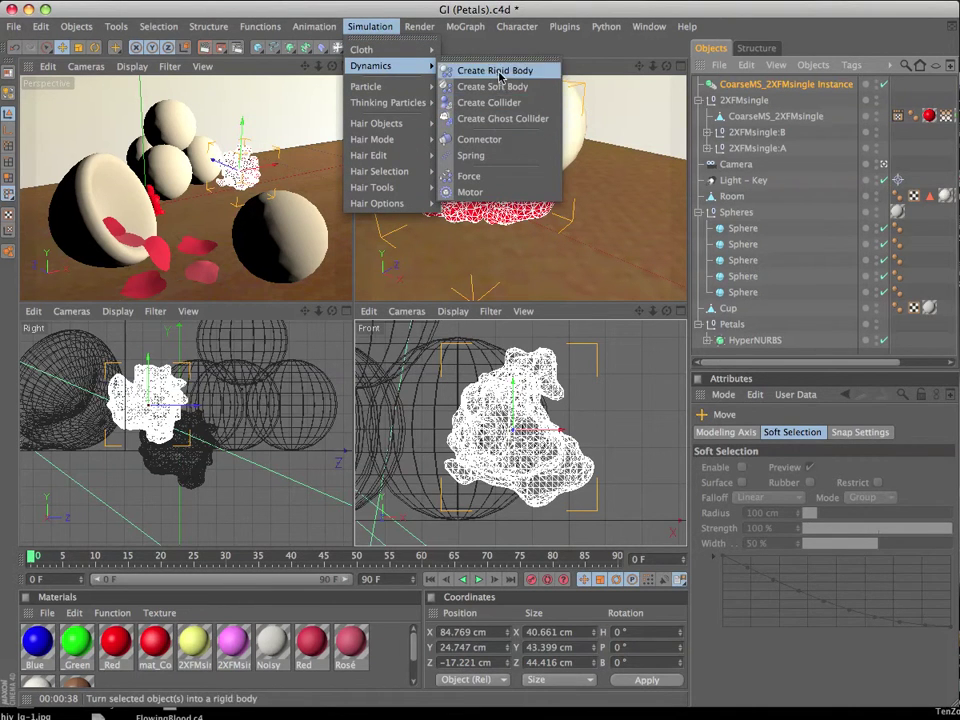
{"action": "left_click", "coordinate": [468, 70]}
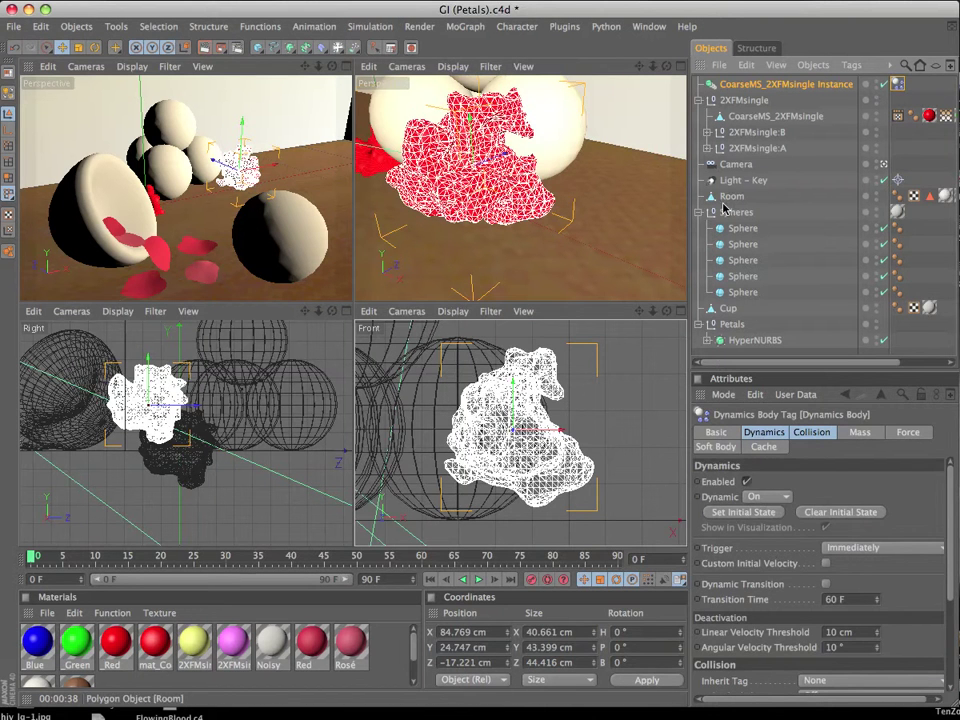
Step: Make the Room a collider with its Collision Shape set to Static Mesh
{"action": "left_click", "coordinate": [590, 165]}
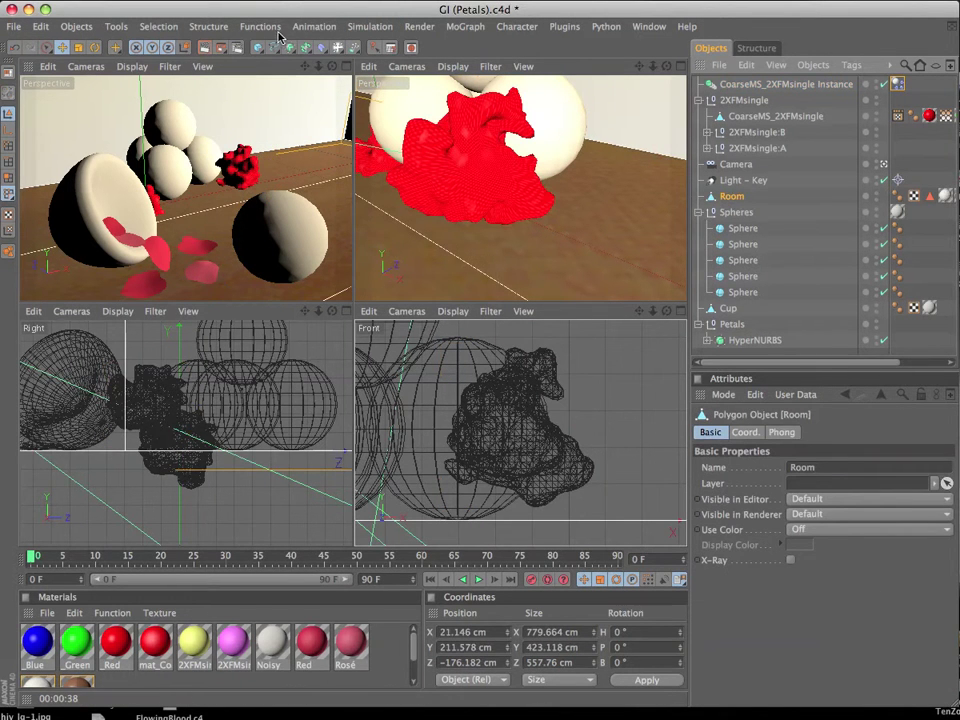
{"action": "left_click", "coordinate": [370, 26]}
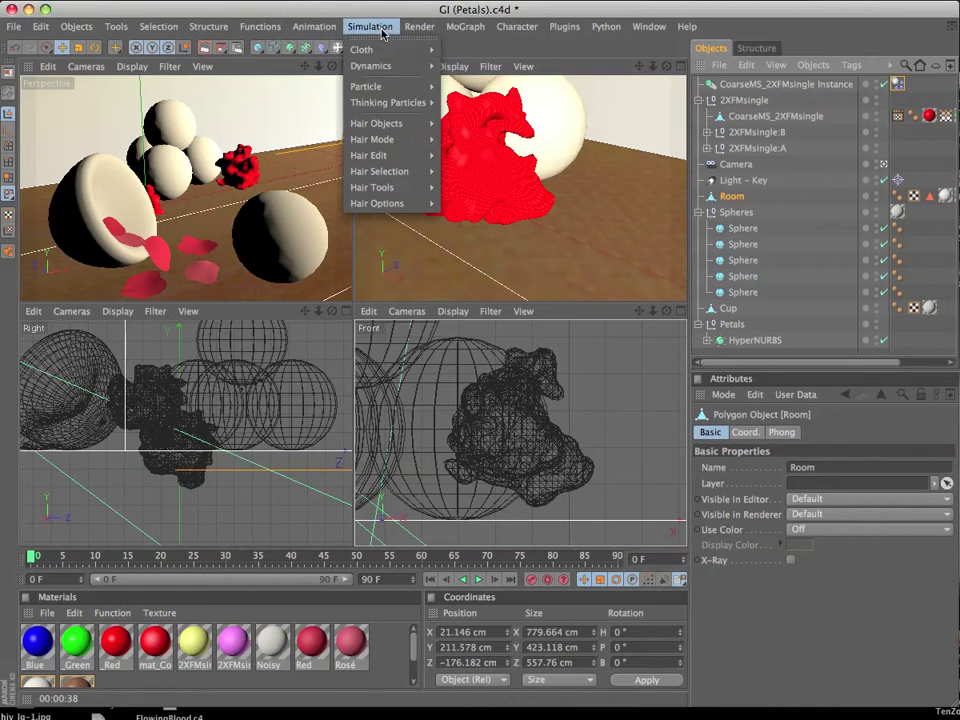
{"action": "mouse_move", "coordinate": [385, 66]}
{"action": "left_click", "coordinate": [458, 102]}
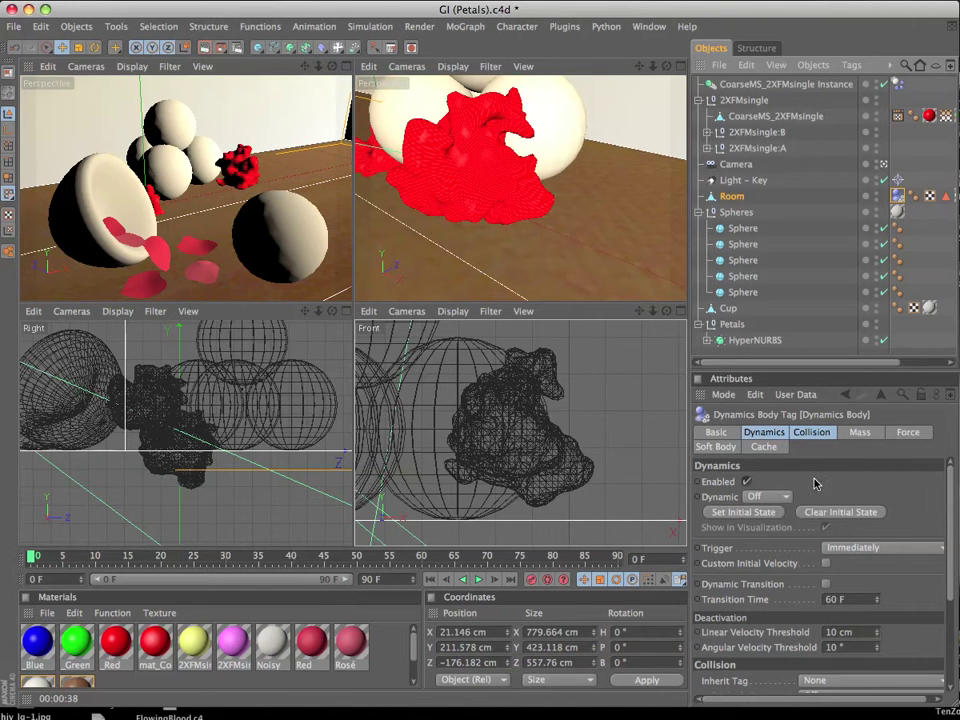
{"action": "left_click", "coordinate": [811, 432]}
{"action": "left_click", "coordinate": [857, 535]}
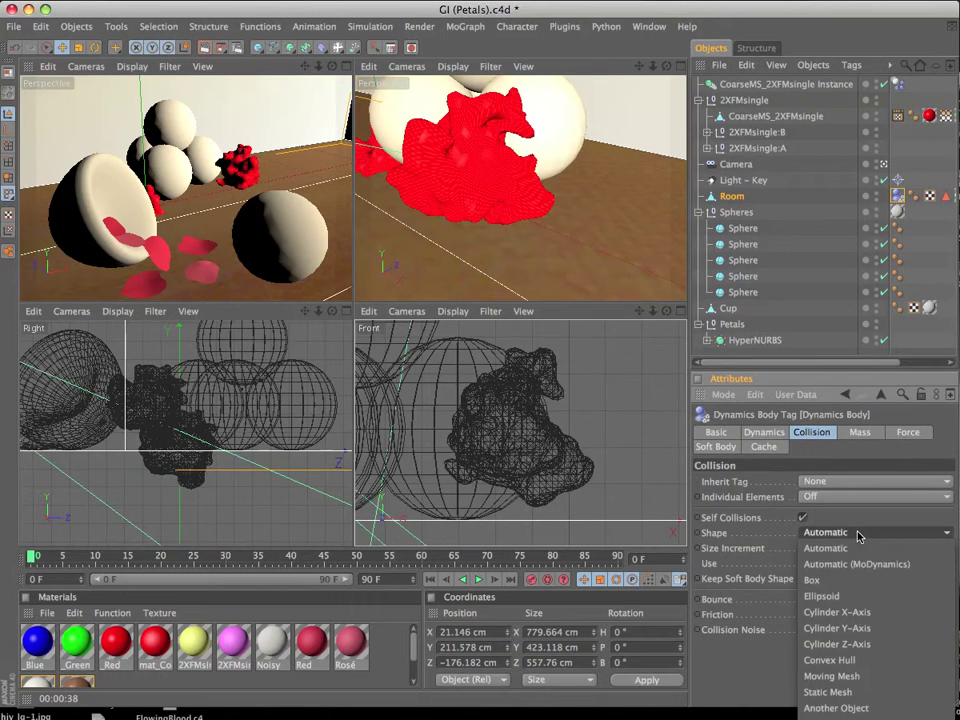
{"action": "left_click", "coordinate": [862, 689]}
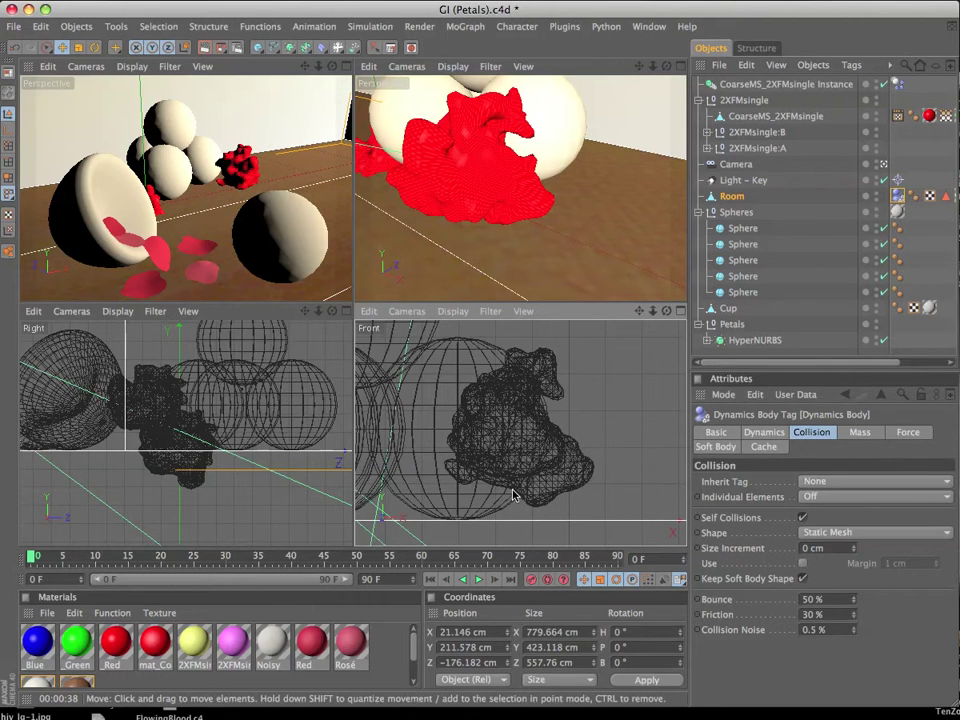
Step: Test-play the fall, then set the project dynamics Expert Collision Margin to 0.01 cm
{"action": "middle_click", "coordinate": [450, 530]}
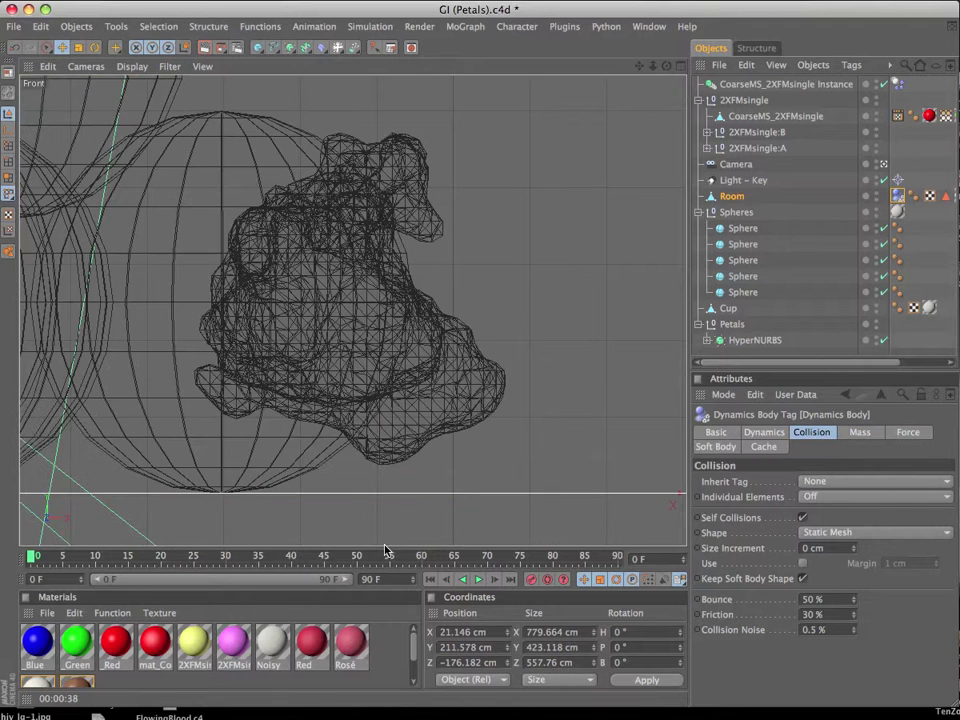
{"action": "left_click", "coordinate": [481, 583]}
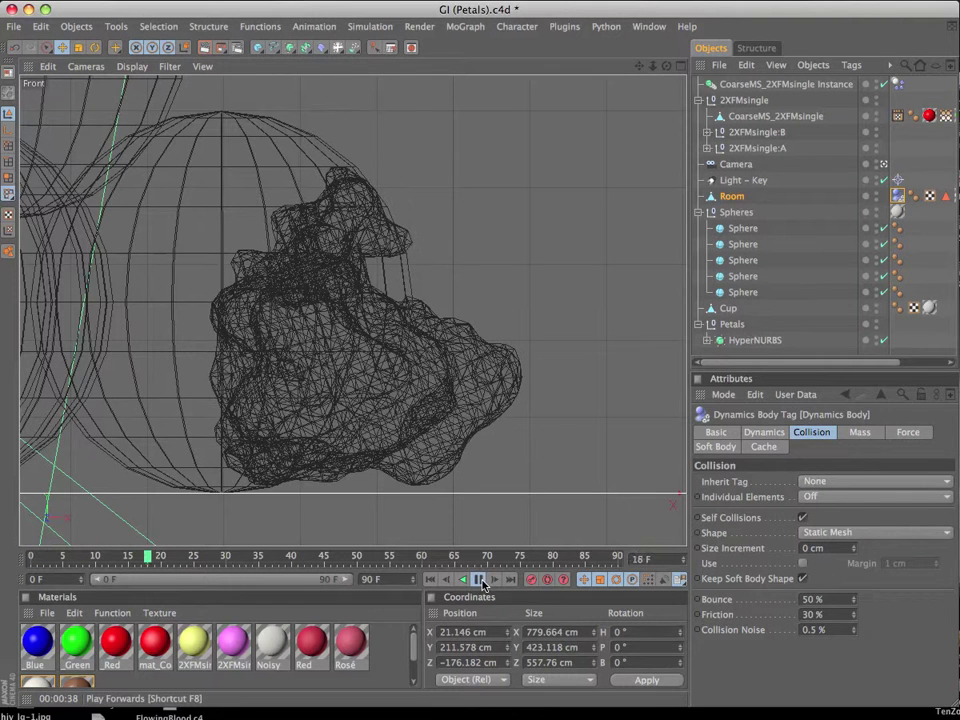
{"action": "left_click", "coordinate": [481, 583]}
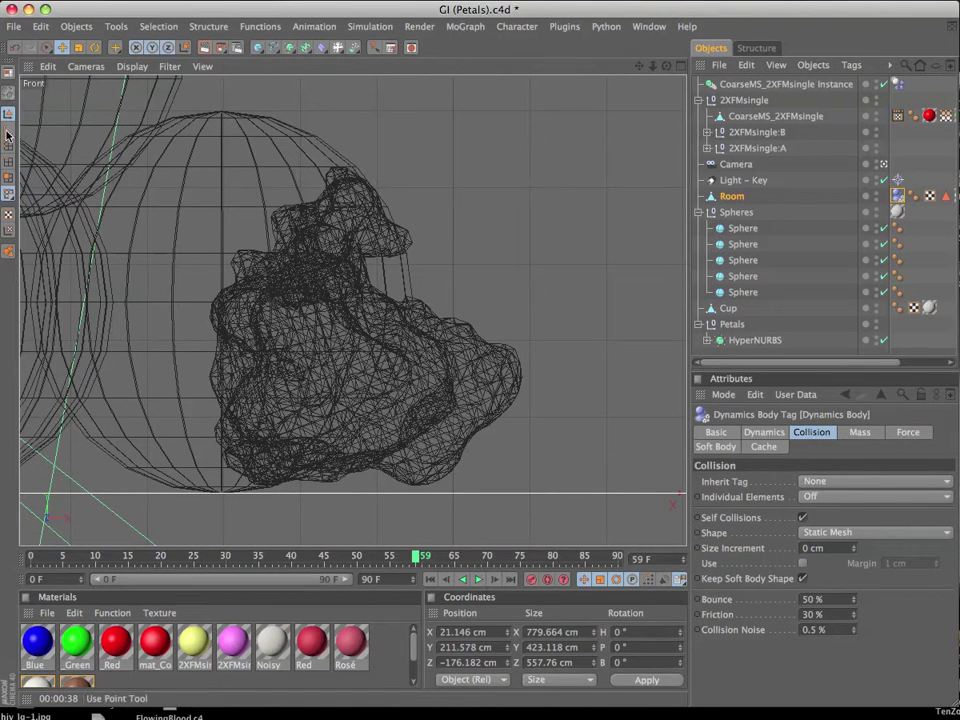
{"action": "left_click", "coordinate": [40, 26]}
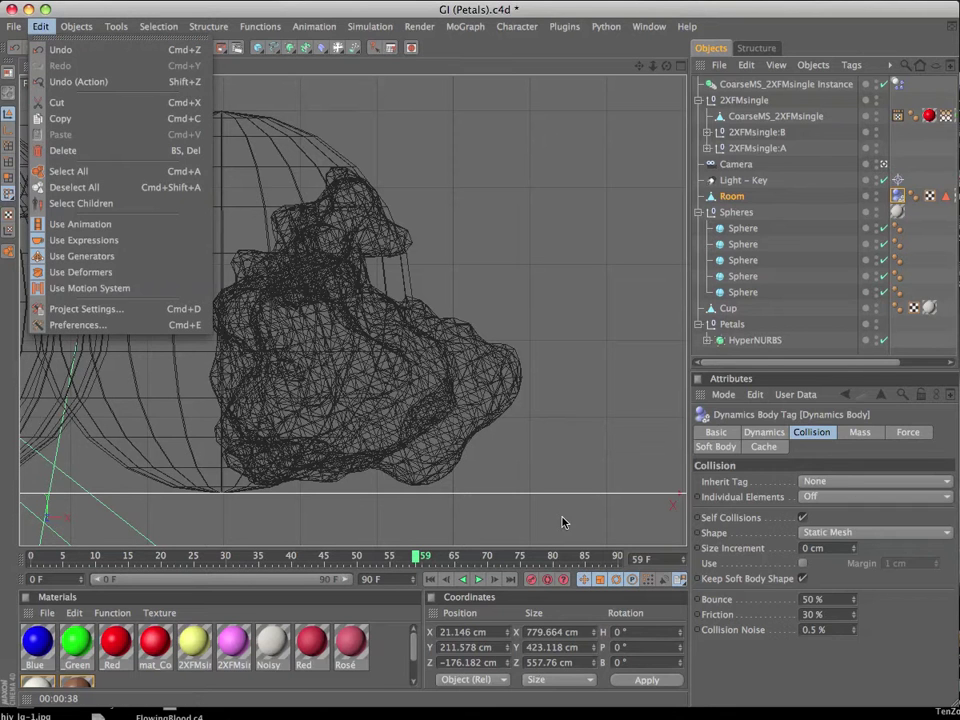
{"action": "left_click", "coordinate": [86, 309]}
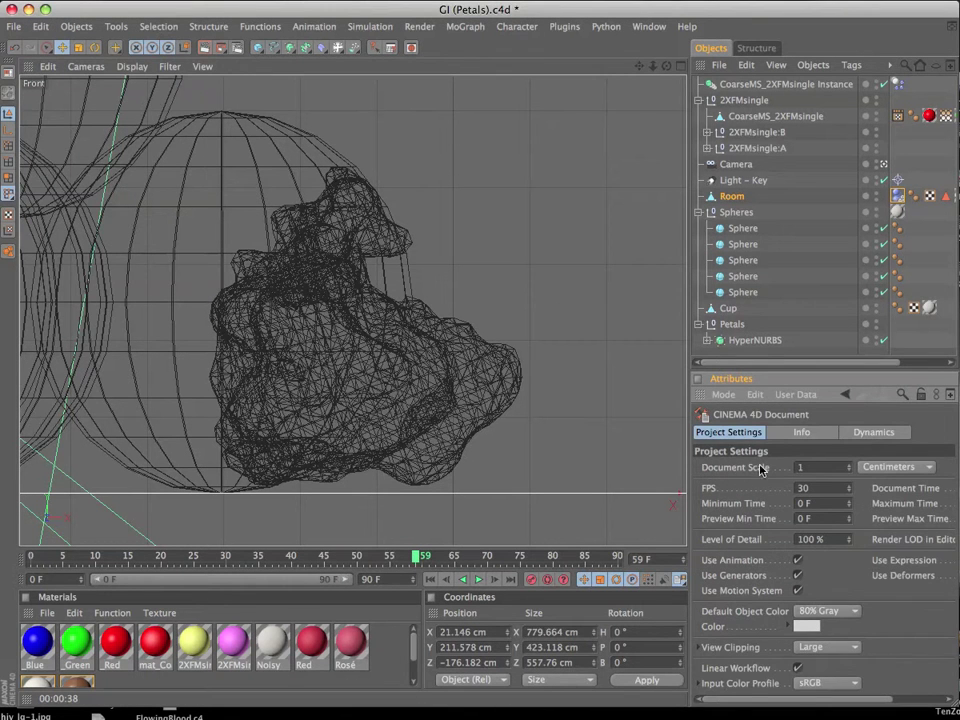
{"action": "left_click", "coordinate": [874, 434]}
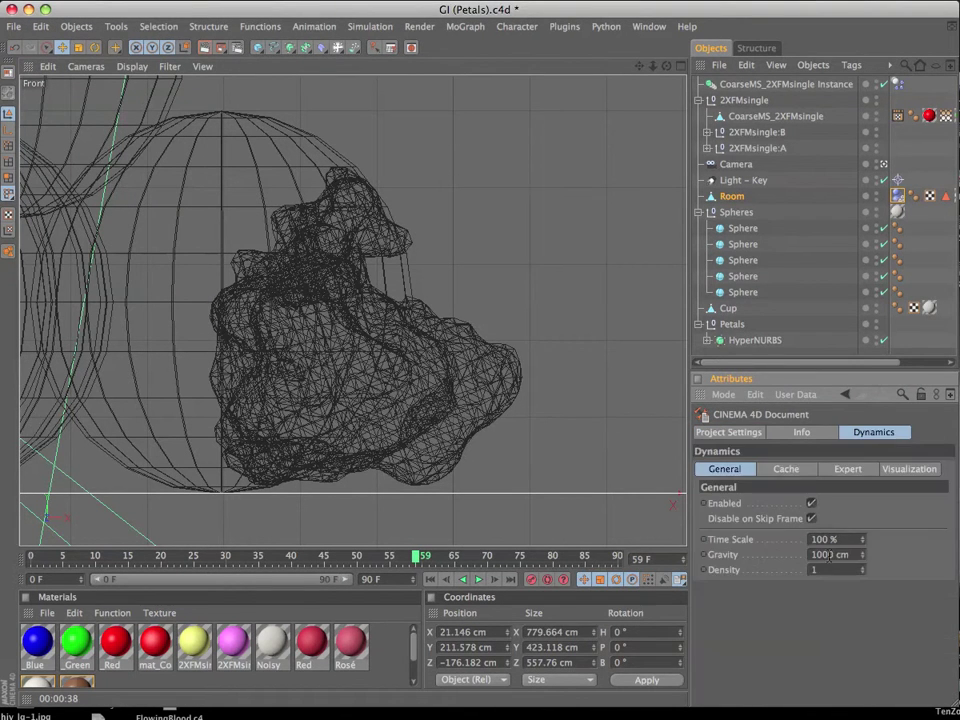
{"action": "left_click", "coordinate": [849, 469]}
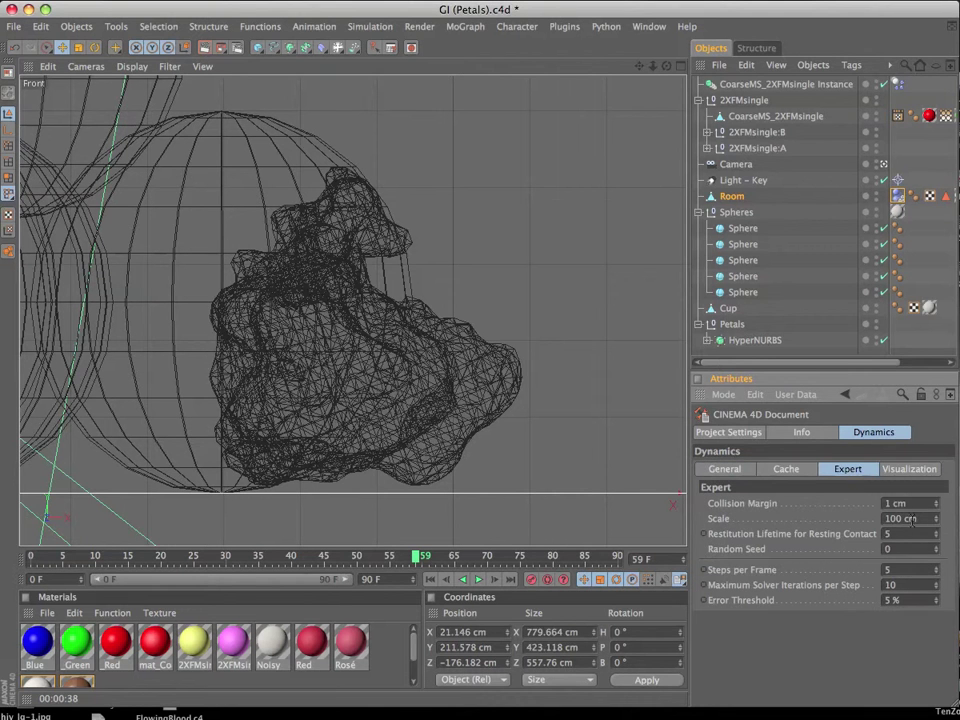
{"action": "type", "text": "0.01"}
{"action": "key", "text": "Return"}
Step: Replay the simulation with the smaller margin, rewind to frame 0, and maximize the perspective view
{"action": "left_click", "coordinate": [477, 581]}
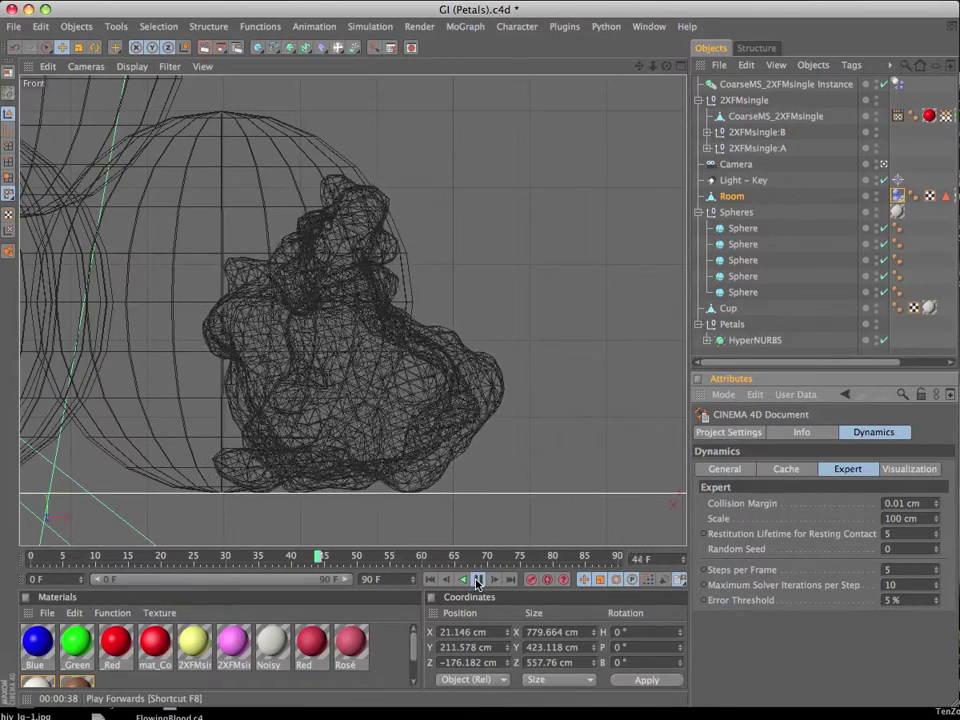
{"action": "left_click", "coordinate": [477, 581]}
{"action": "left_click", "coordinate": [429, 581]}
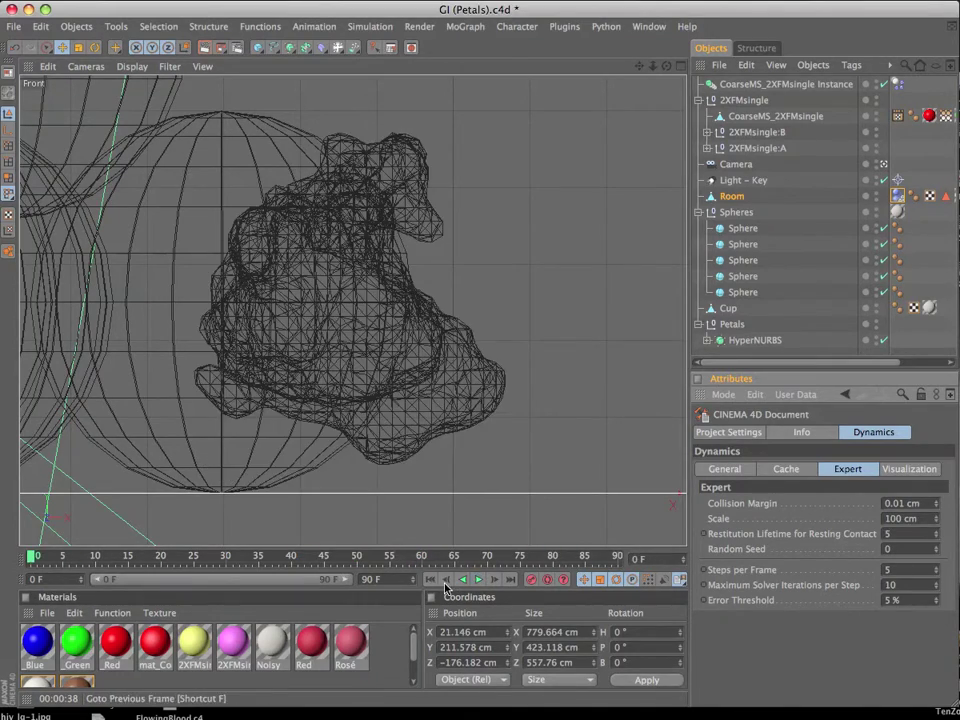
{"action": "left_click", "coordinate": [667, 68]}
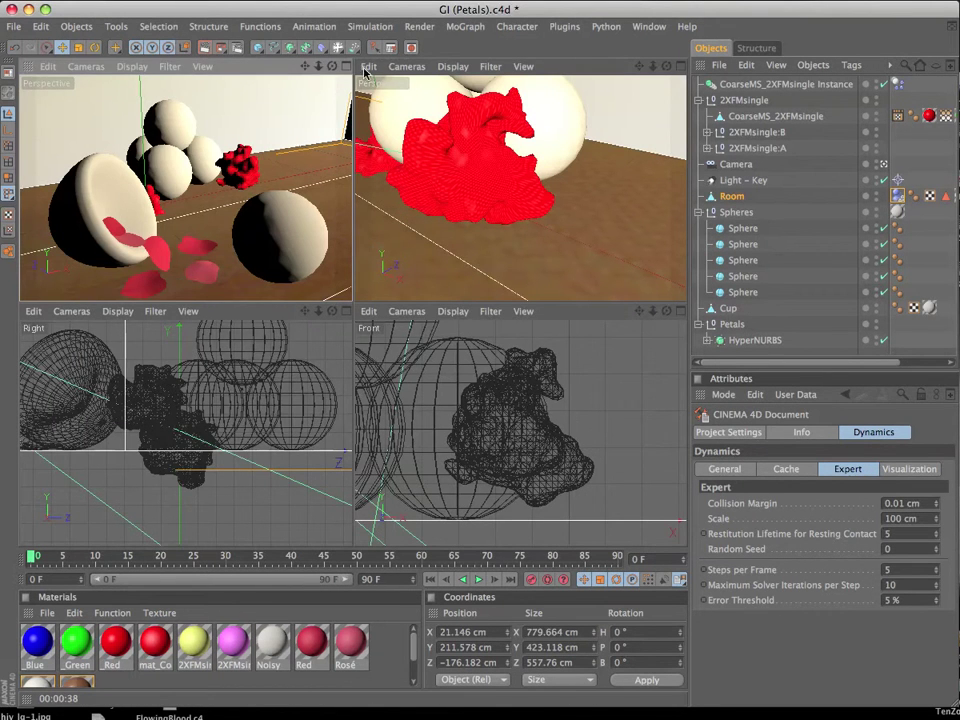
{"action": "key", "text": "F1"}
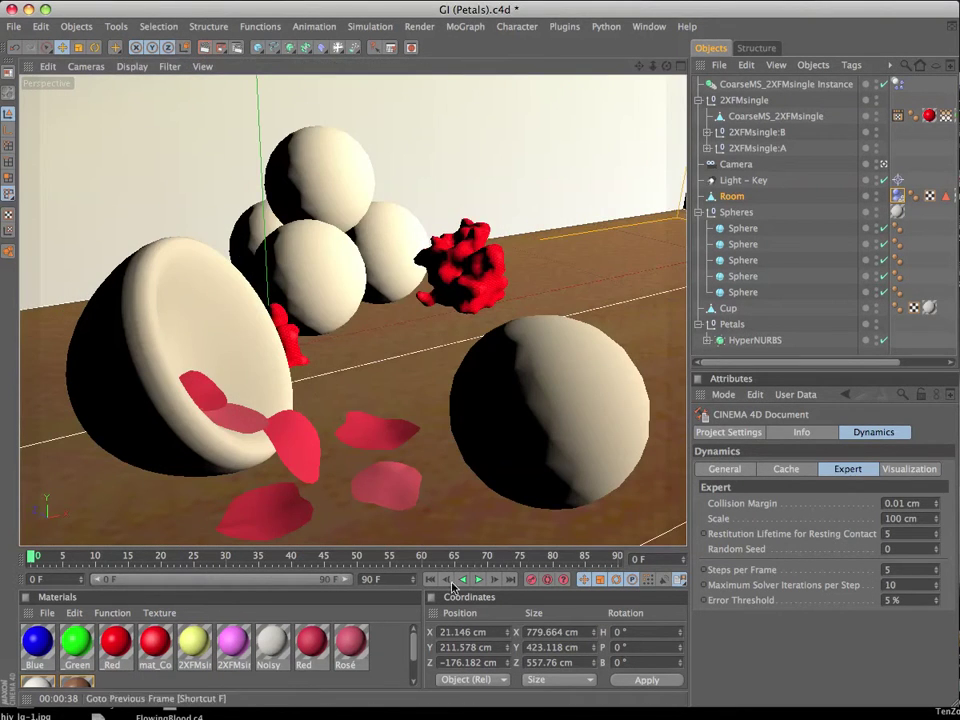
Step: Play the simulation, render the settled molecule with GI, and add a Cube object
{"action": "left_click", "coordinate": [478, 580]}
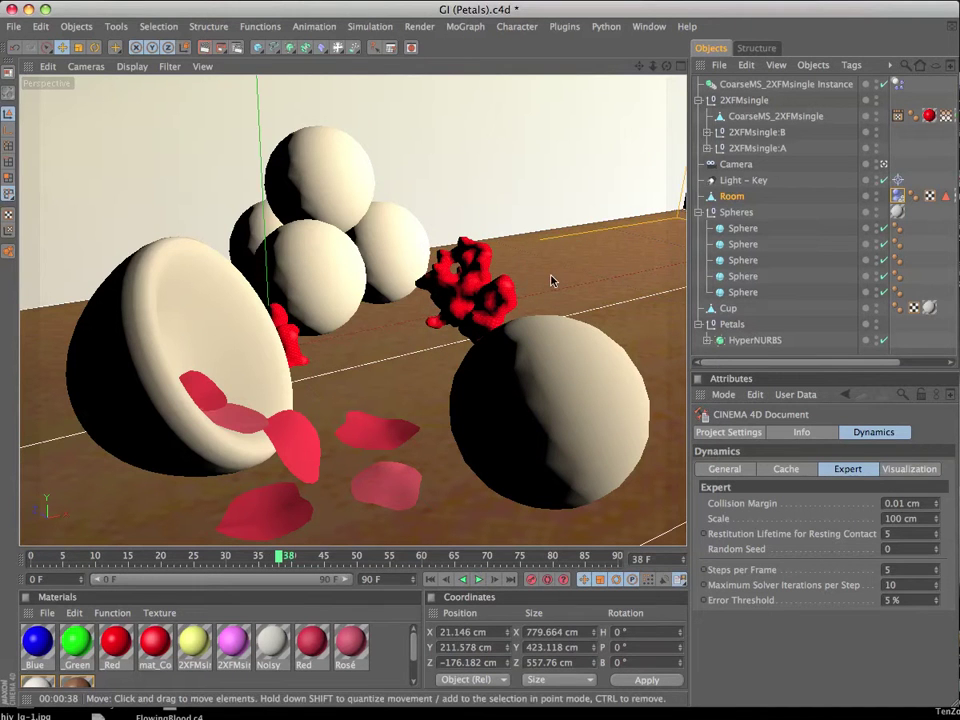
{"action": "key", "text": "shift+r"}
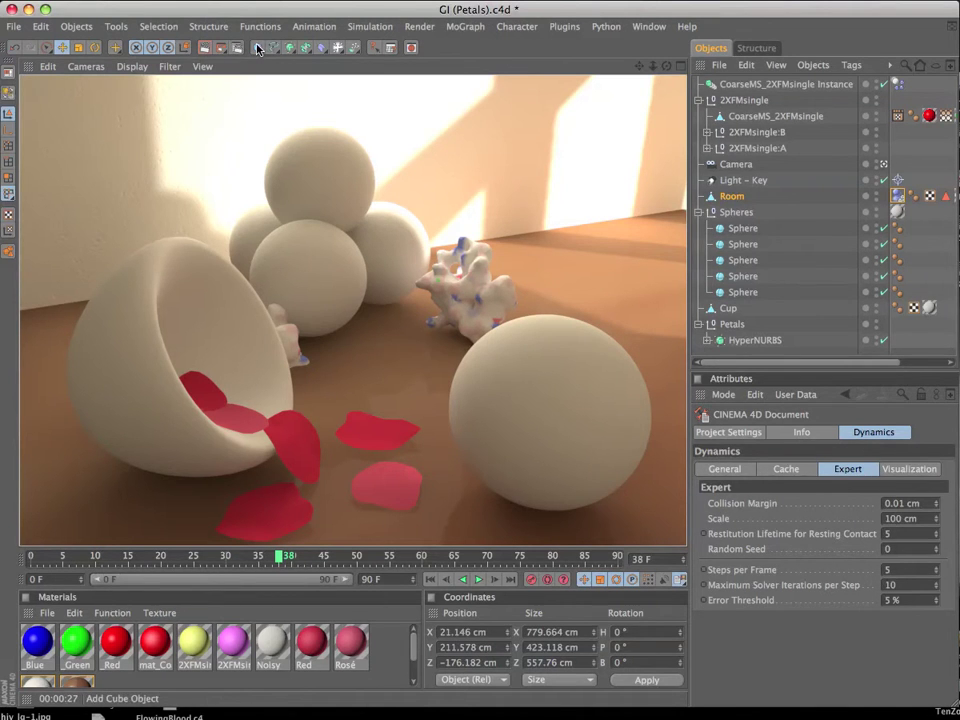
{"action": "left_click", "coordinate": [258, 49]}
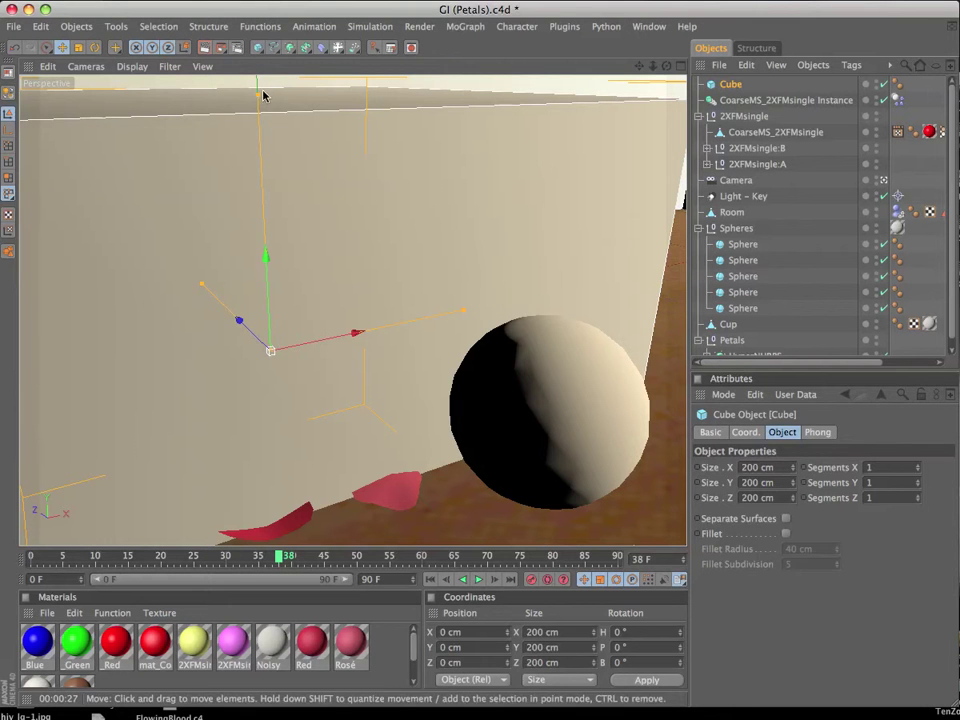
Step: Flatten, narrow and raise the cube above the spheres with its handles
{"action": "left_click_drag", "start_coordinate": [259, 94], "coordinate": [268, 310]}
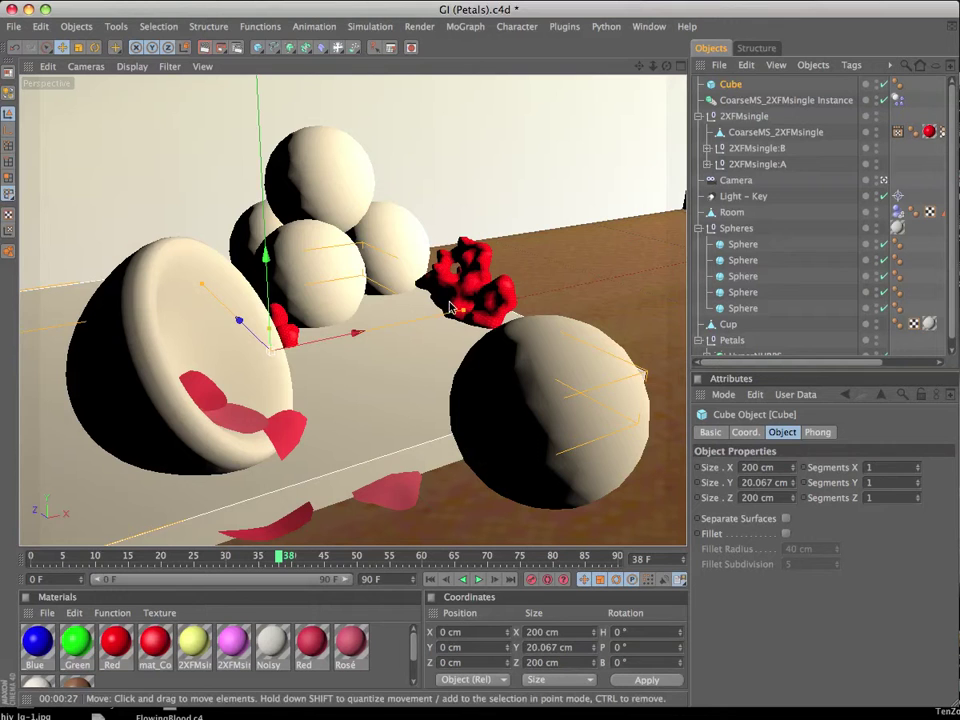
{"action": "left_click_drag", "start_coordinate": [450, 308], "coordinate": [330, 328]}
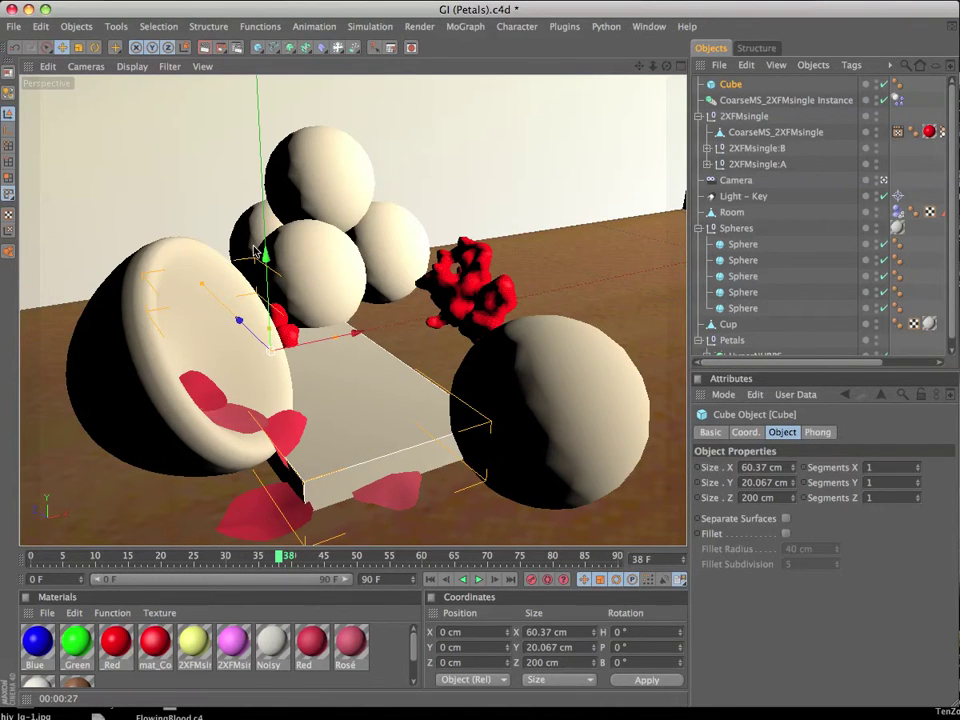
{"action": "mouse_move", "coordinate": [262, 300]}
{"action": "left_mouse_down"}
{"action": "mouse_move", "coordinate": [266, 350]}
{"action": "mouse_move", "coordinate": [263, 261]}
{"action": "left_mouse_up"}
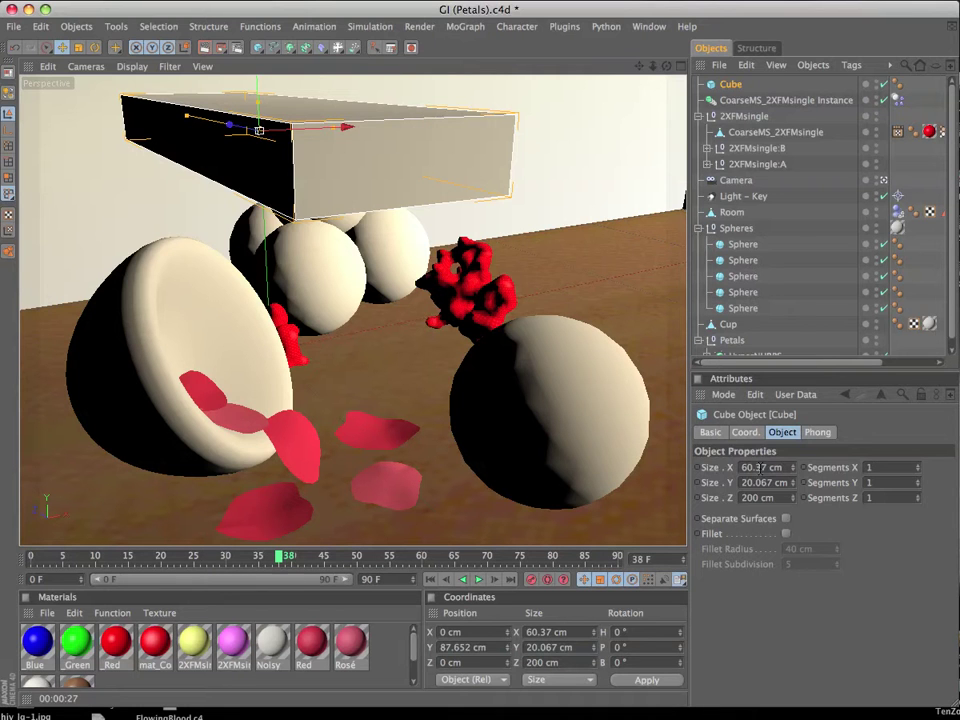
Step: Set the cube's size to X 120, Y 15, Z 300 cm
{"action": "left_click", "coordinate": [761, 467]}
{"action": "type", "text": "120"}
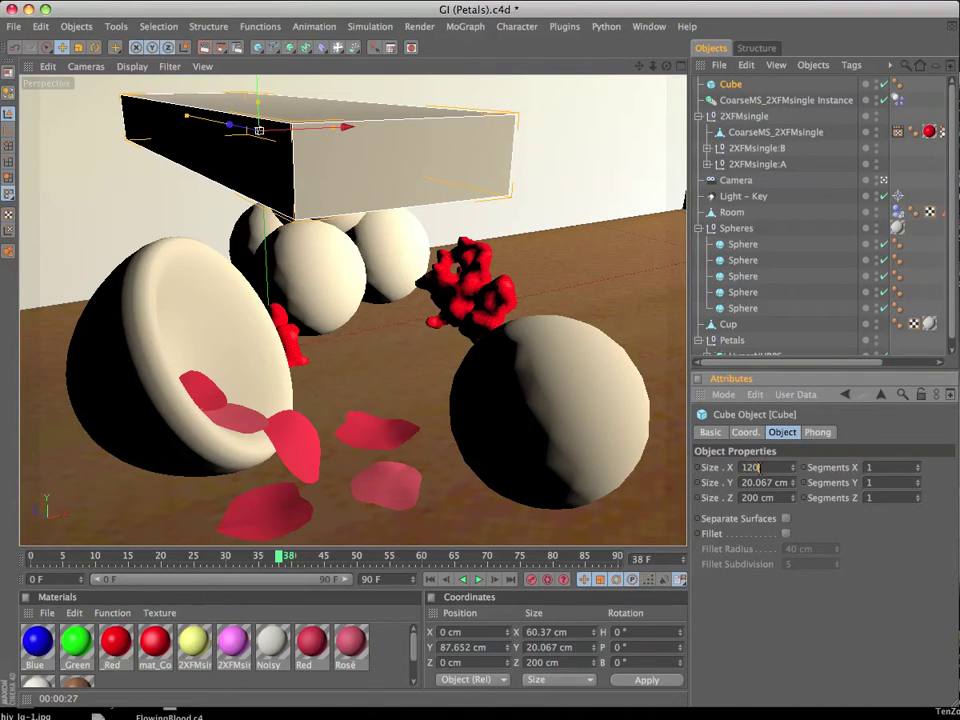
{"action": "key", "text": "Return"}
{"action": "left_click", "coordinate": [745, 483]}
{"action": "type", "text": "15"}
{"action": "key", "text": "Return"}
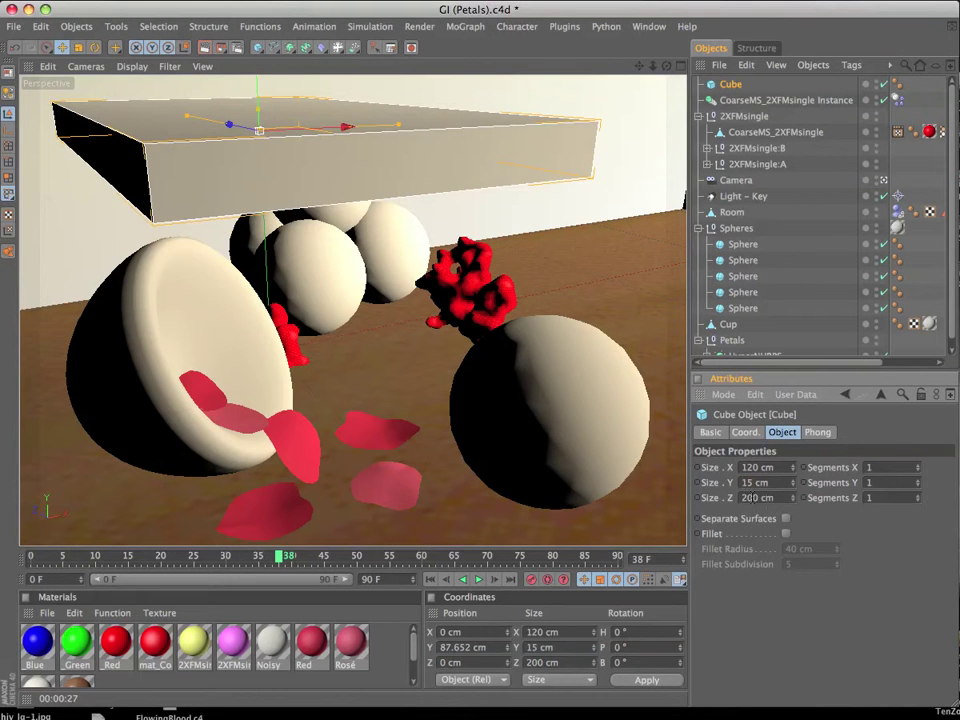
{"action": "left_click", "coordinate": [748, 497]}
{"action": "type", "text": "300"}
{"action": "key", "text": "Return"}
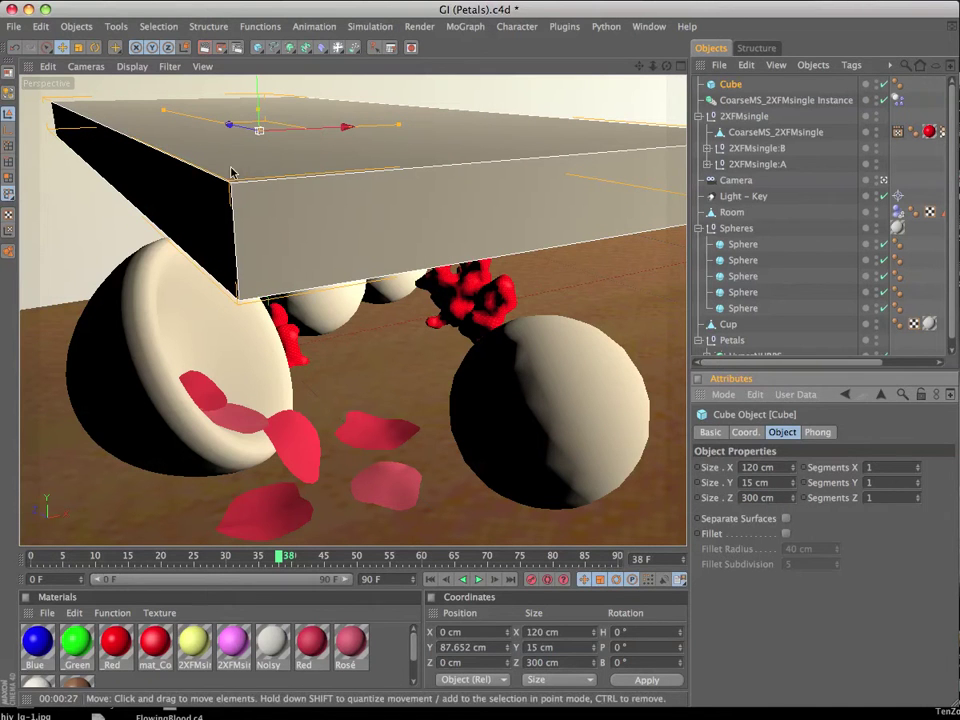
Step: Give the slab filleted edges with a 1 cm radius
{"action": "key", "text": "r"}
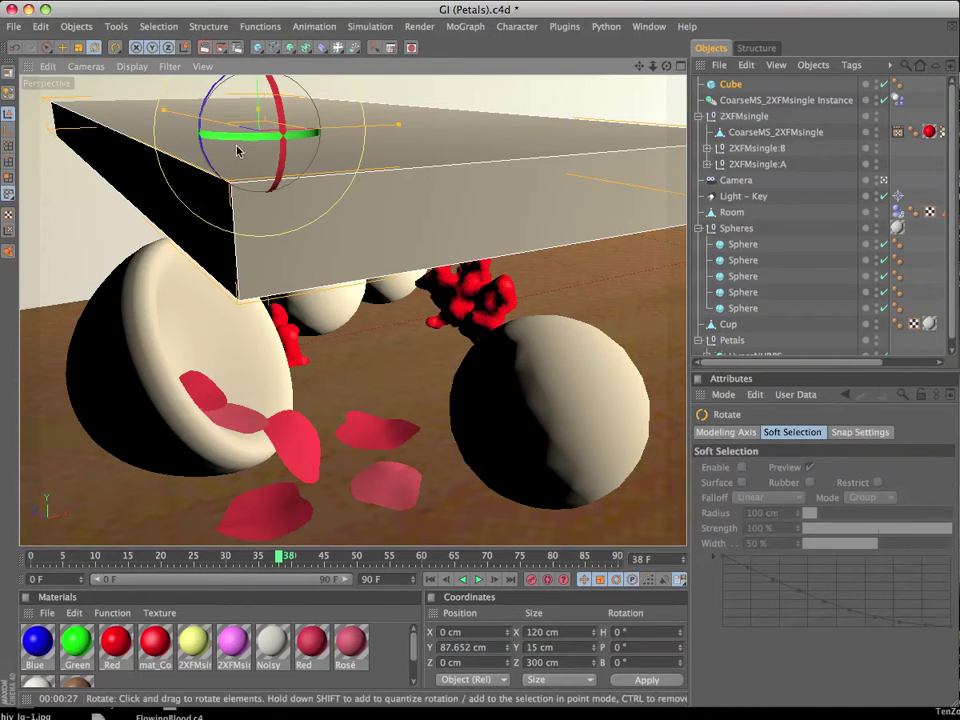
{"action": "left_click_drag", "start_coordinate": [238, 145], "coordinate": [265, 150]}
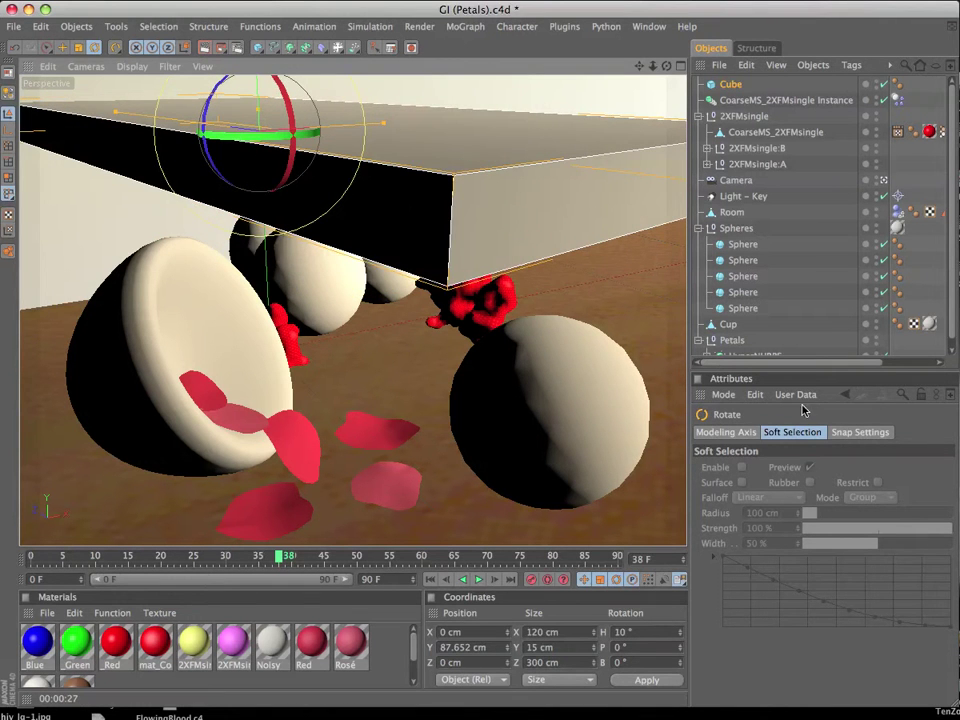
{"action": "left_click", "coordinate": [731, 84]}
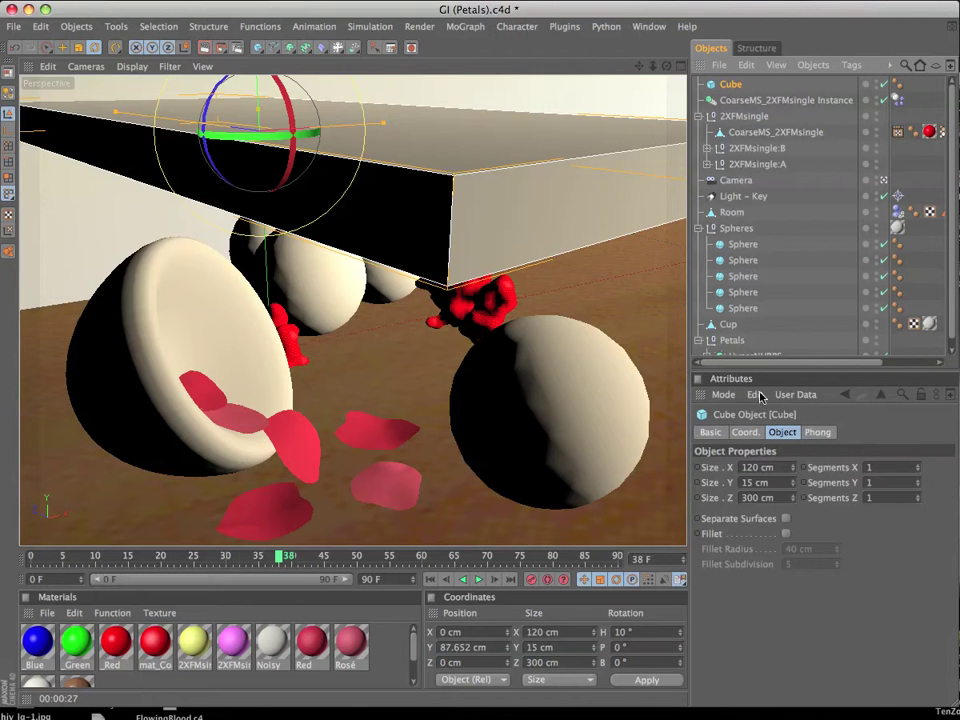
{"action": "left_click", "coordinate": [786, 534]}
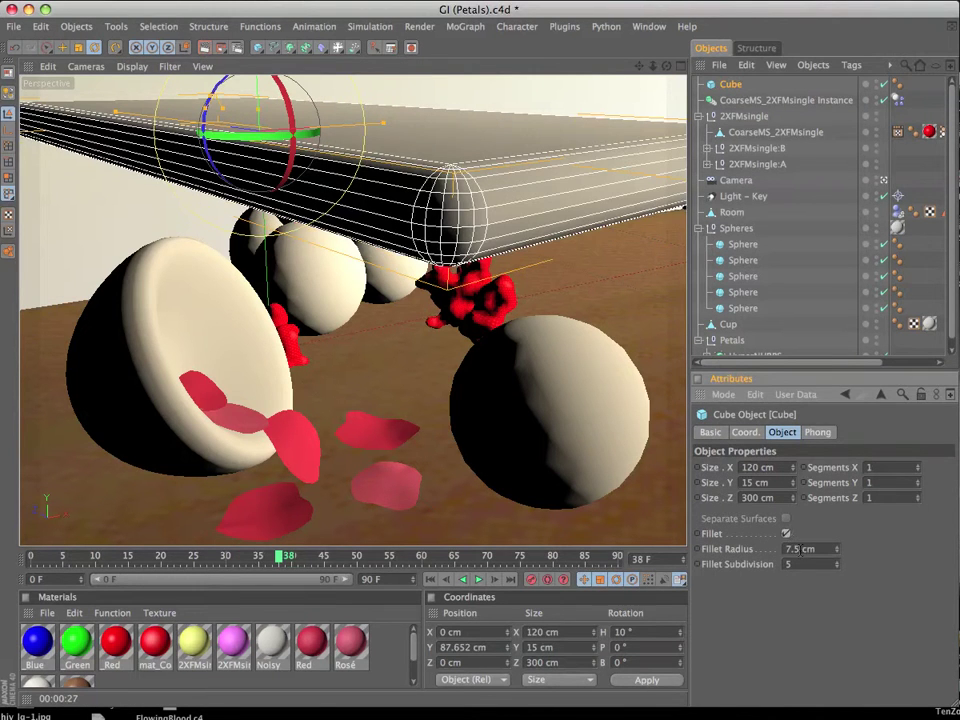
{"action": "left_click", "coordinate": [825, 549]}
{"action": "type", "text": "1"}
{"action": "key", "text": "Return"}
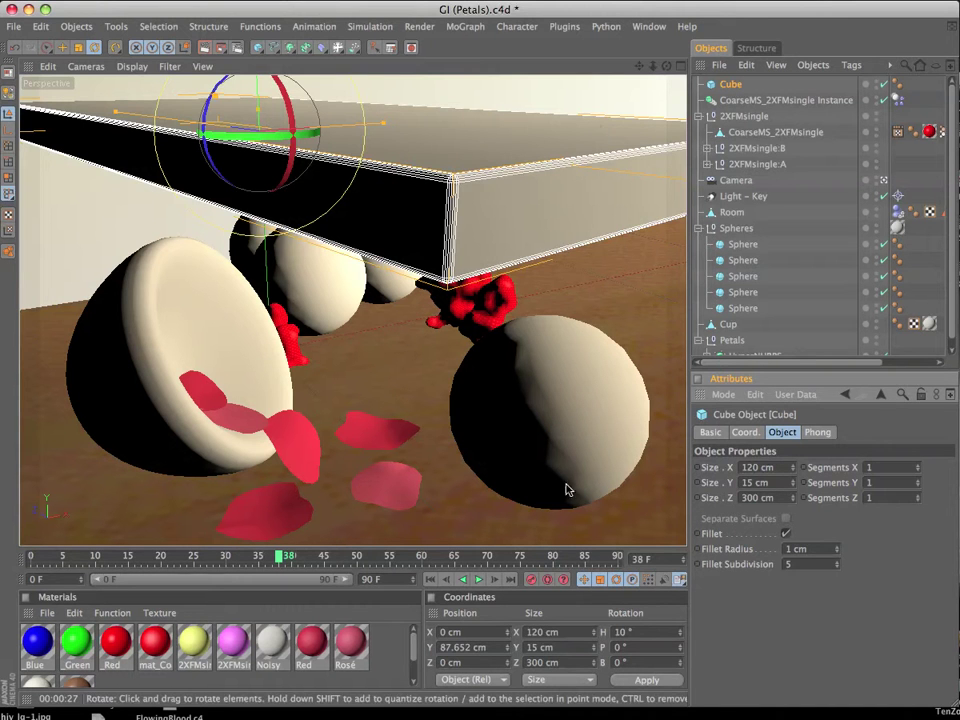
Step: Set the slab's heading rotation to -90°
{"action": "left_click", "coordinate": [623, 632]}
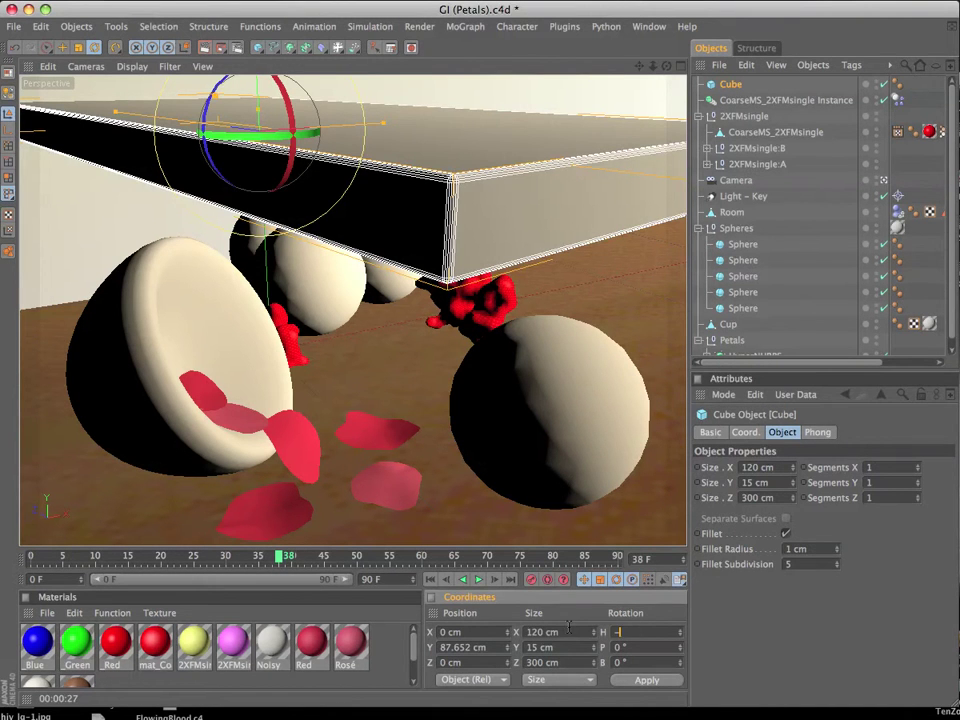
{"action": "type", "text": "-90"}
{"action": "key", "text": "Return"}
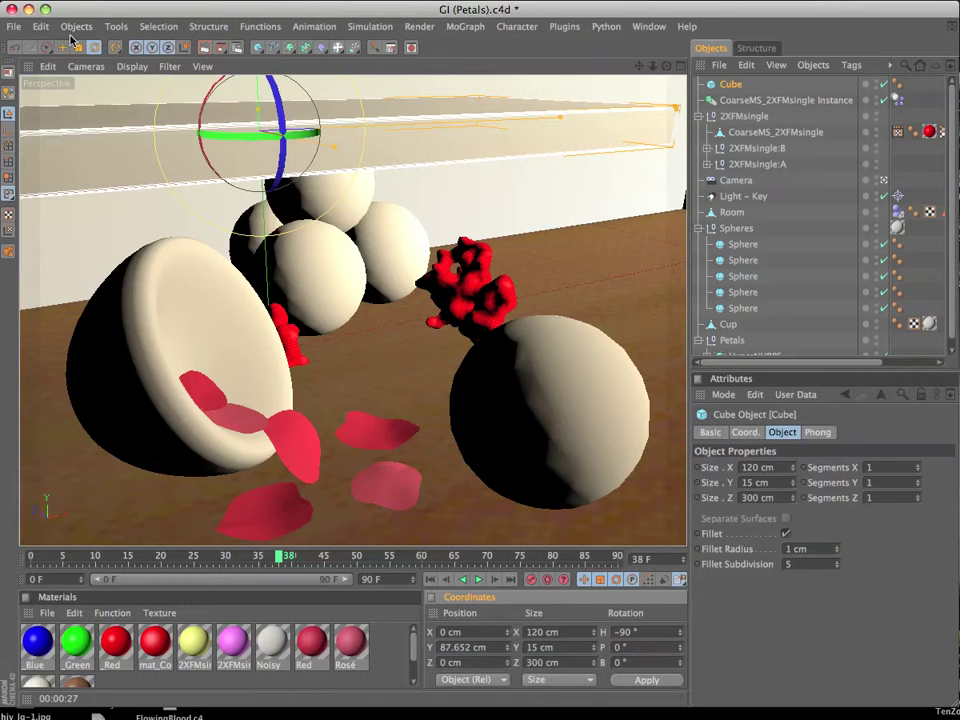
Step: Split into four views and set one to Lines display with the Top camera
{"action": "left_click", "coordinate": [58, 45]}
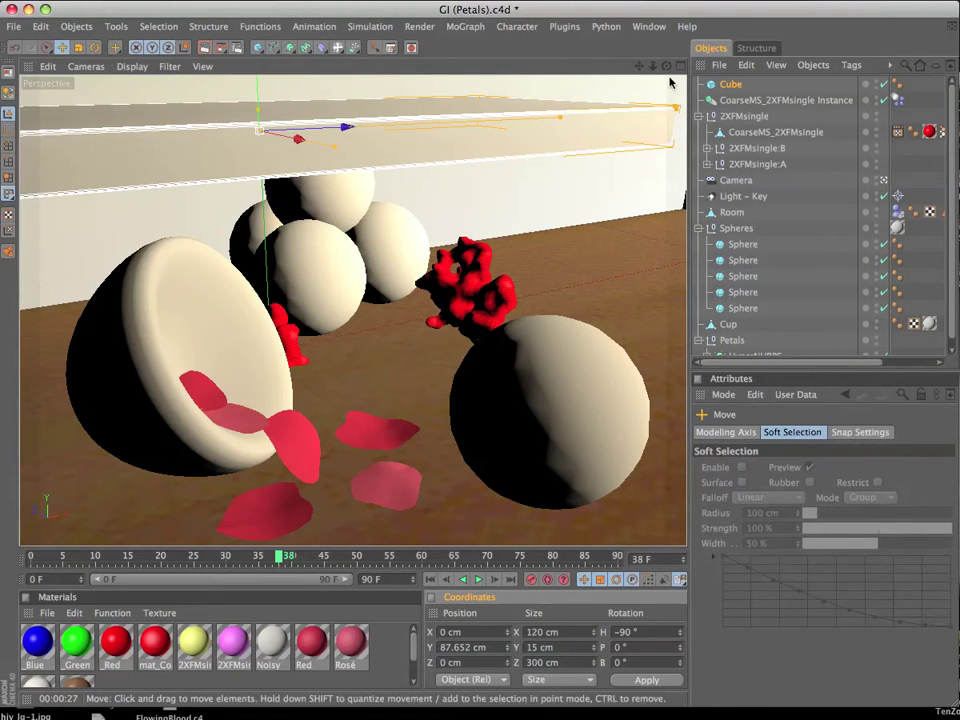
{"action": "middle_click", "coordinate": [516, 70]}
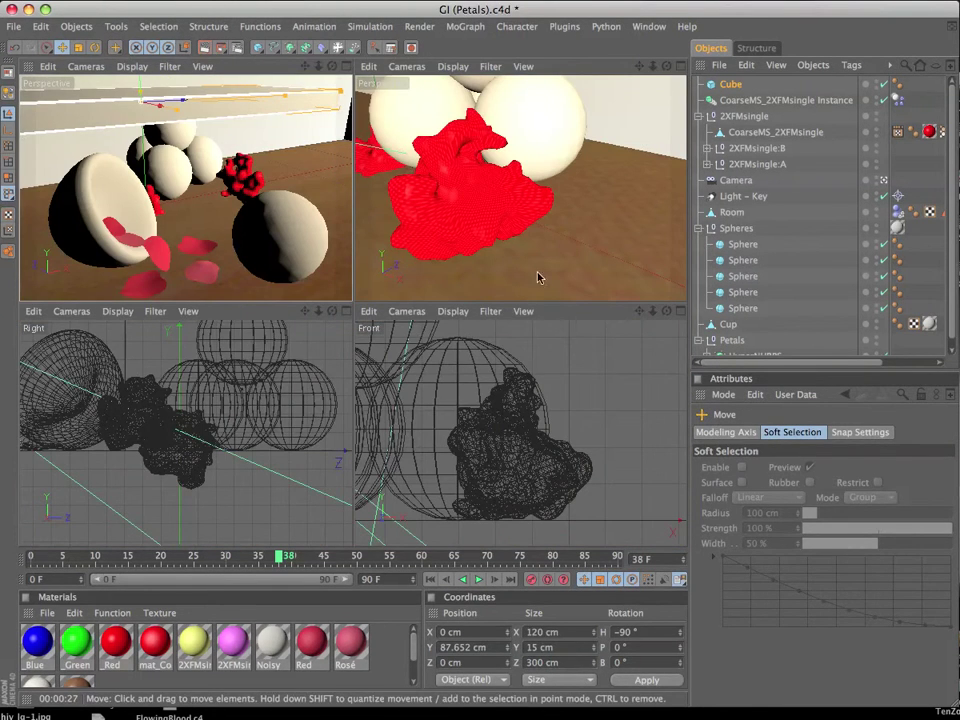
{"action": "key", "text": "h"}
{"action": "key", "text": "h"}
{"action": "key", "text": "h"}
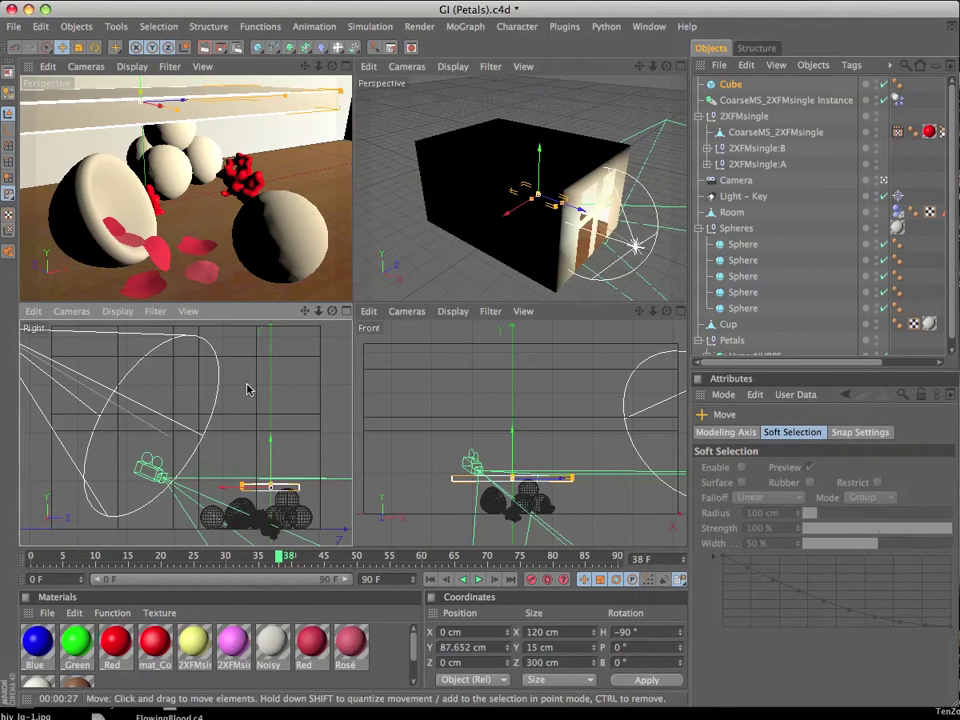
{"action": "left_click", "coordinate": [452, 66]}
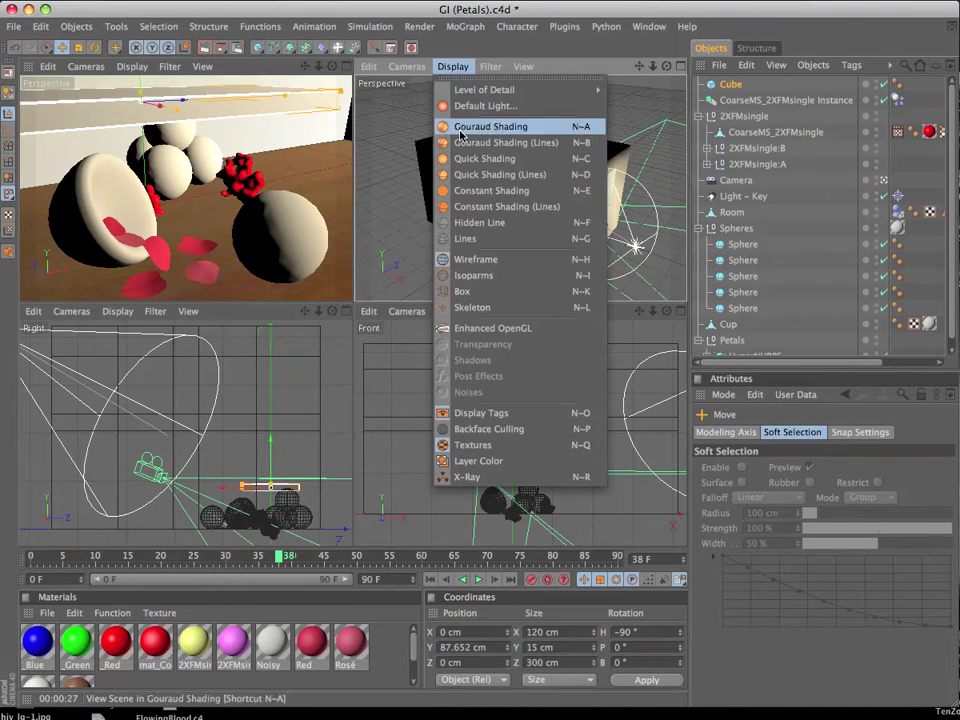
{"action": "left_click", "coordinate": [465, 239]}
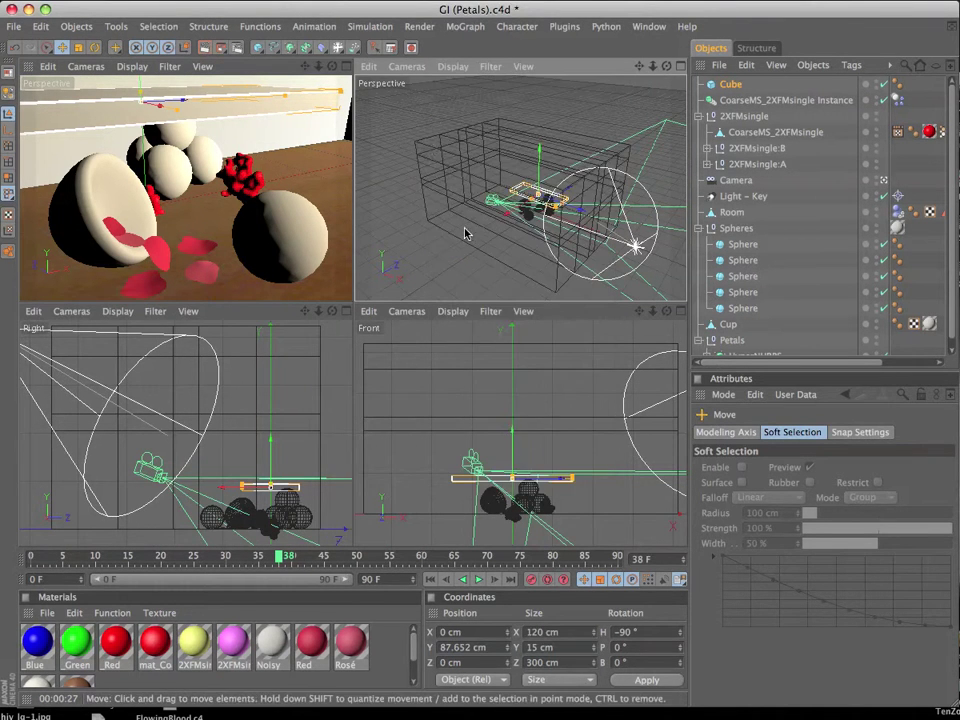
{"action": "left_click", "coordinate": [406, 66]}
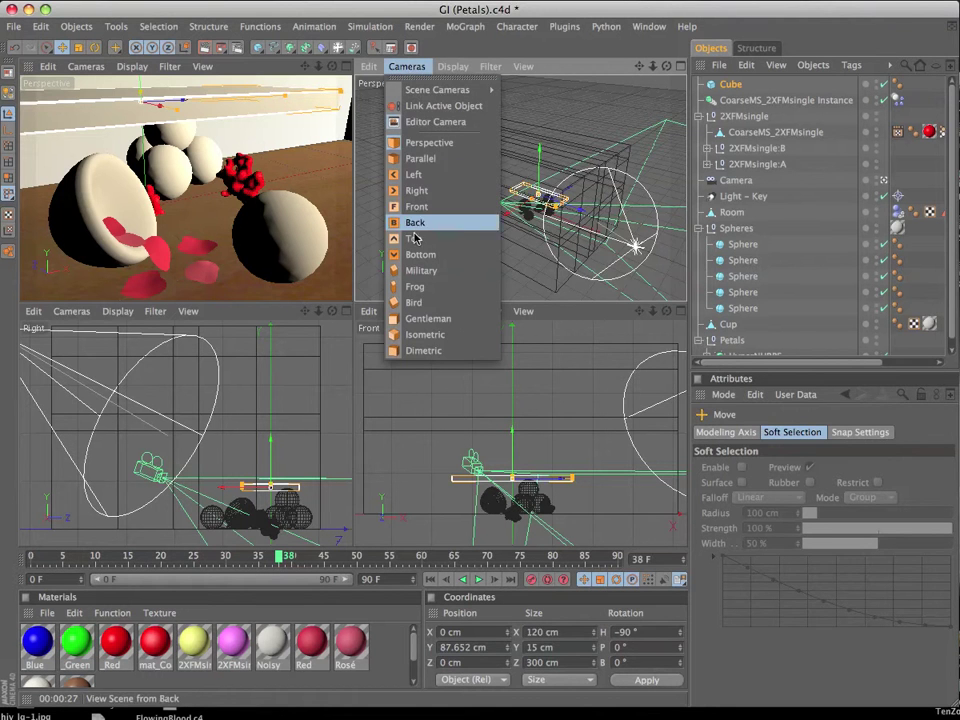
{"action": "left_click", "coordinate": [412, 242]}
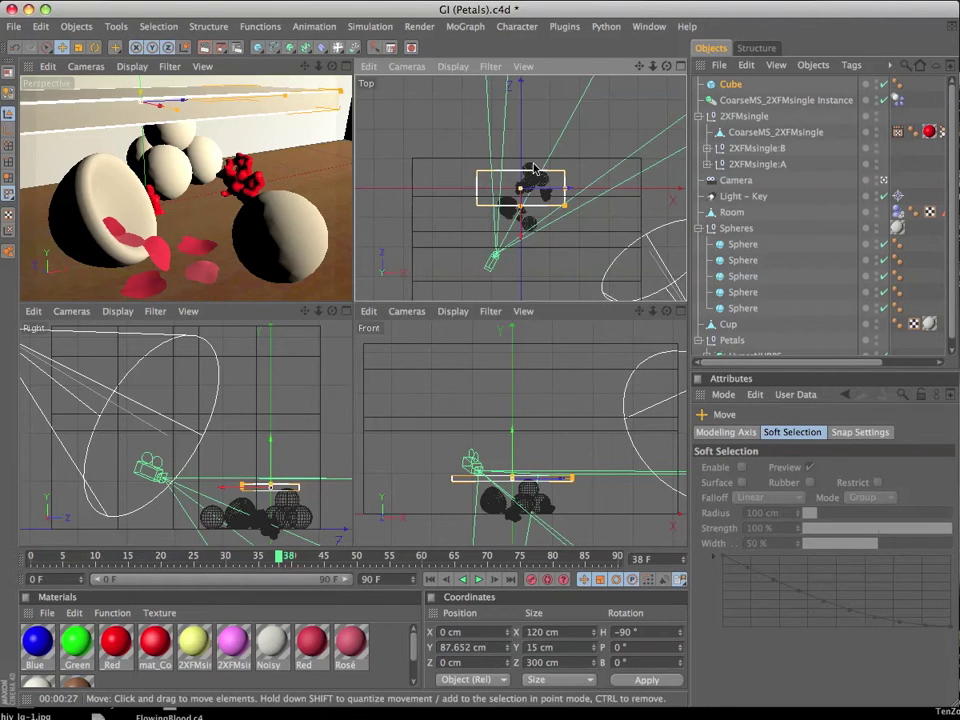
Step: Slide the slab back and raise it above the spheres, then reframe the perspective view
{"action": "left_click_drag", "start_coordinate": [501, 176], "coordinate": [503, 161]}
{"action": "left_click_drag", "start_coordinate": [152, 97], "coordinate": [147, 98]}
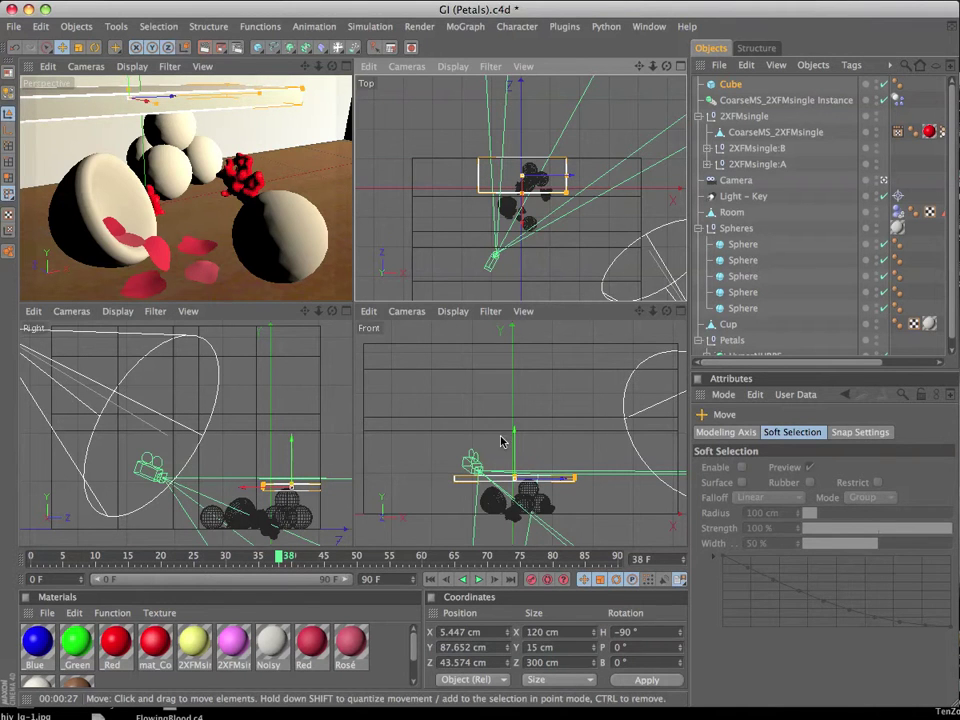
{"action": "left_click_drag", "start_coordinate": [509, 441], "coordinate": [509, 429]}
{"action": "left_click", "coordinate": [347, 68]}
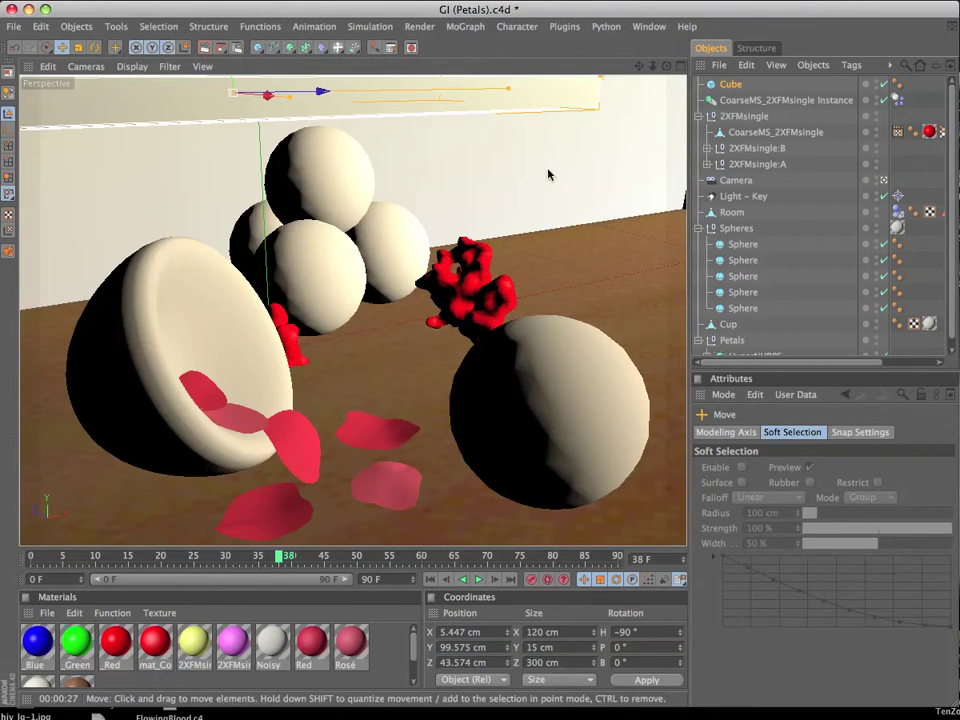
{"action": "left_click_drag", "start_coordinate": [647, 64], "coordinate": [630, 72]}
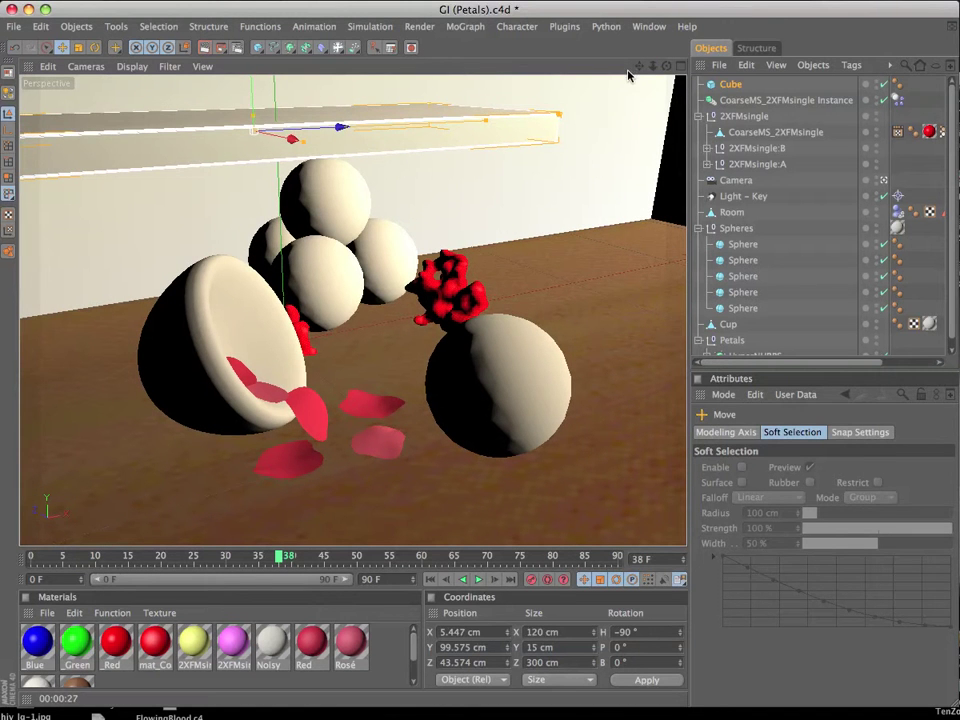
{"action": "mouse_move", "coordinate": [639, 66]}
{"action": "left_mouse_down"}
{"action": "mouse_move", "coordinate": [640, 100]}
{"action": "mouse_move", "coordinate": [624, 79]}
{"action": "left_mouse_up"}
Step: Add a ribbon backbone representation to the CoarseMS_2XFMsingle molecule in ePMV
{"action": "left_click", "coordinate": [730, 101]}
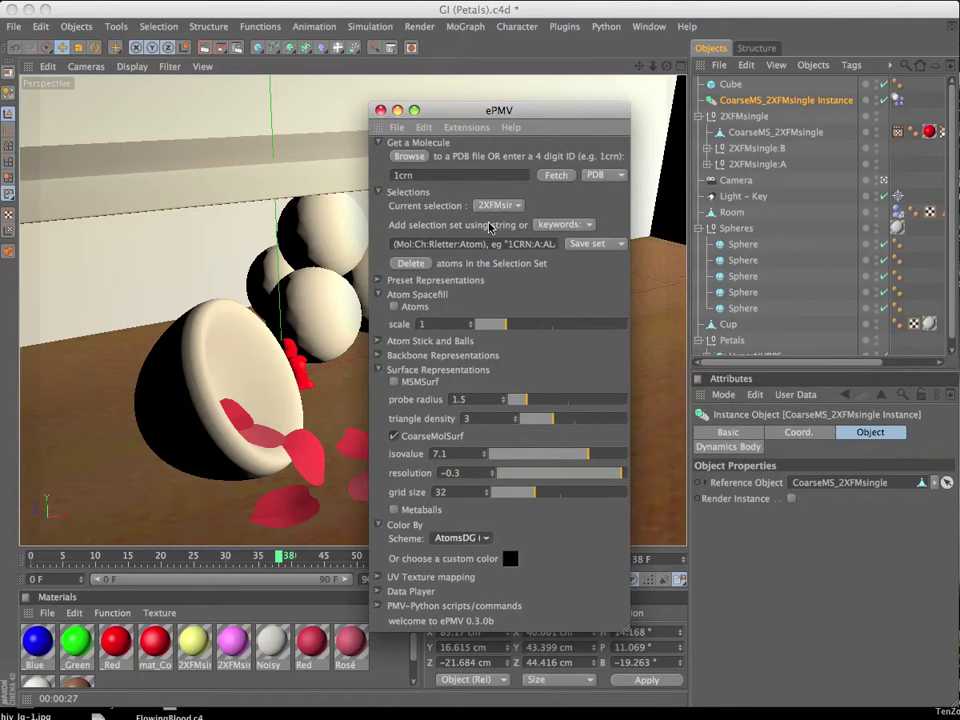
{"action": "left_click", "coordinate": [379, 370]}
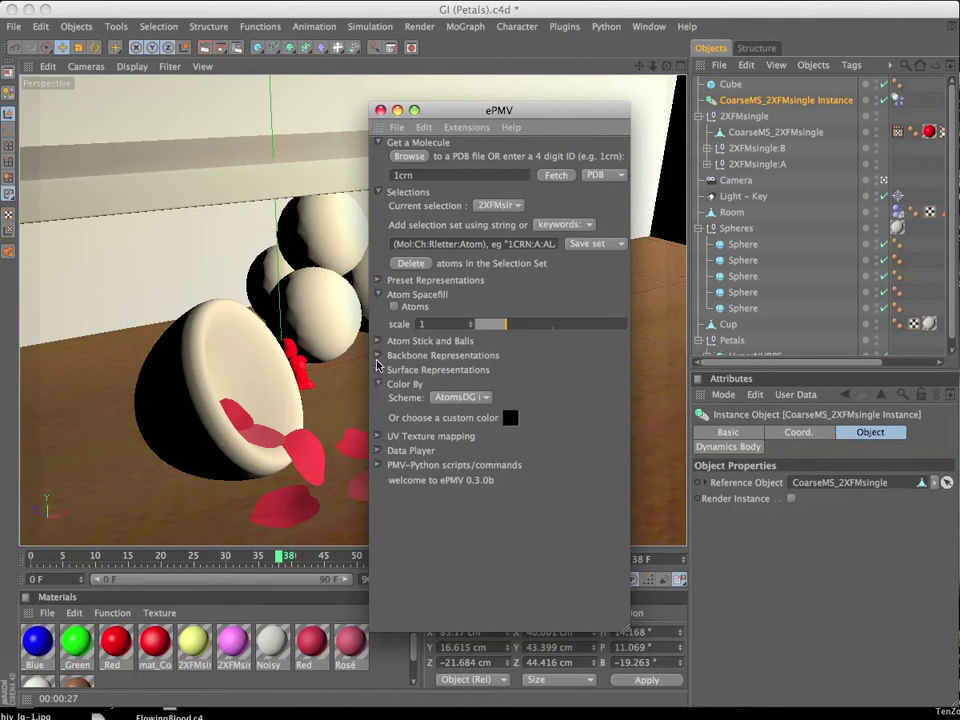
{"action": "left_click", "coordinate": [378, 356]}
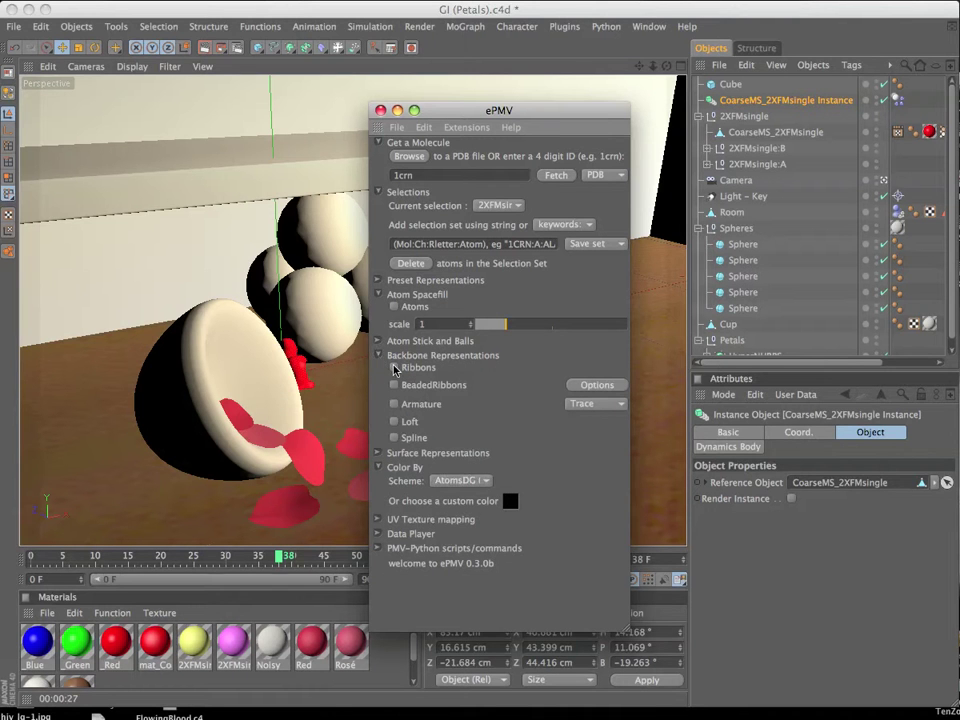
{"action": "left_click", "coordinate": [393, 367]}
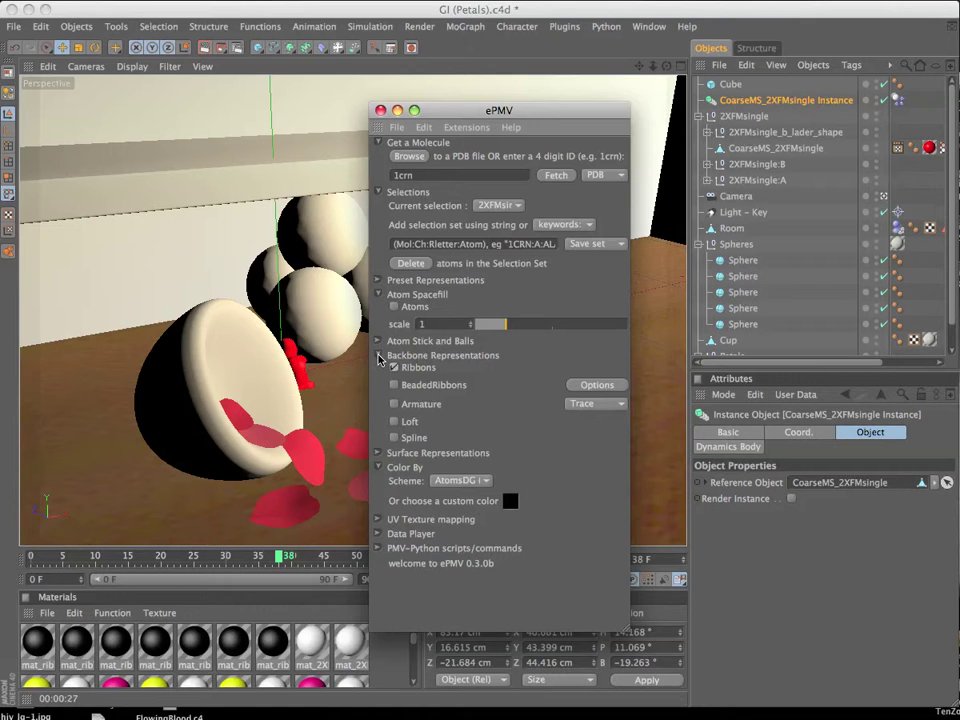
{"action": "left_click", "coordinate": [379, 356]}
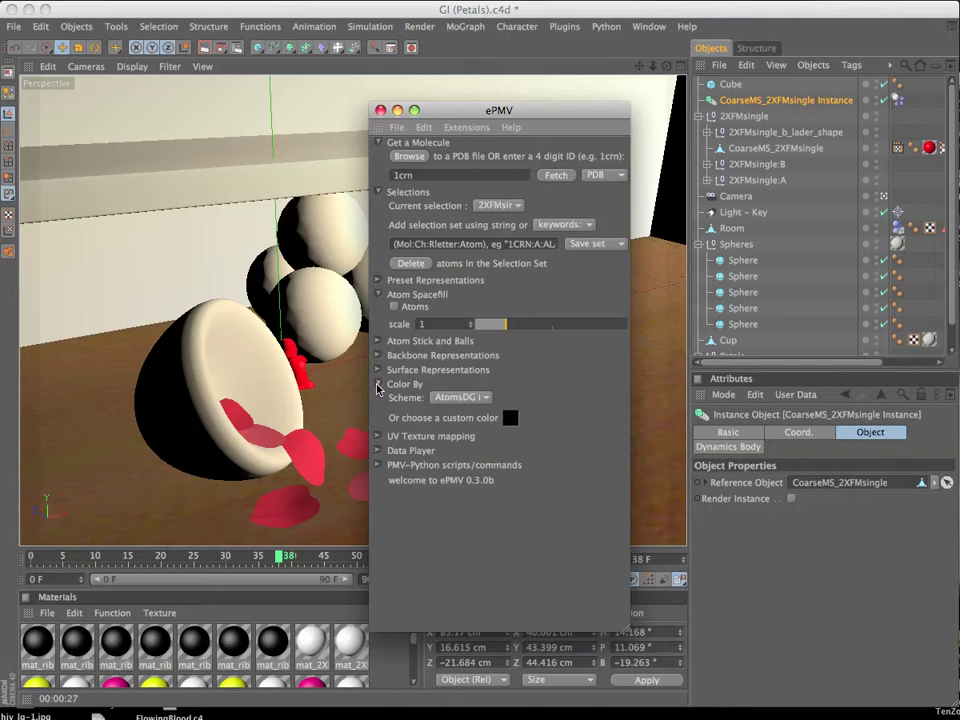
Step: Colour the atoms by the AtomsDG polarity/charge scheme and move the ePMV panel aside
{"action": "left_click", "coordinate": [378, 385]}
{"action": "left_click", "coordinate": [378, 370]}
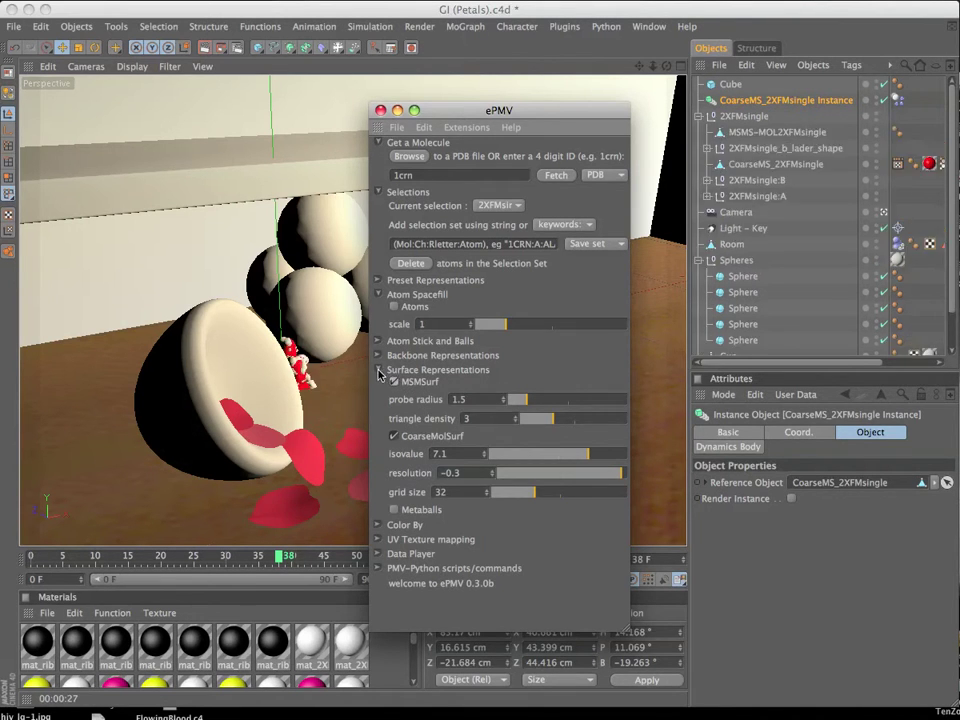
{"action": "left_click", "coordinate": [378, 370]}
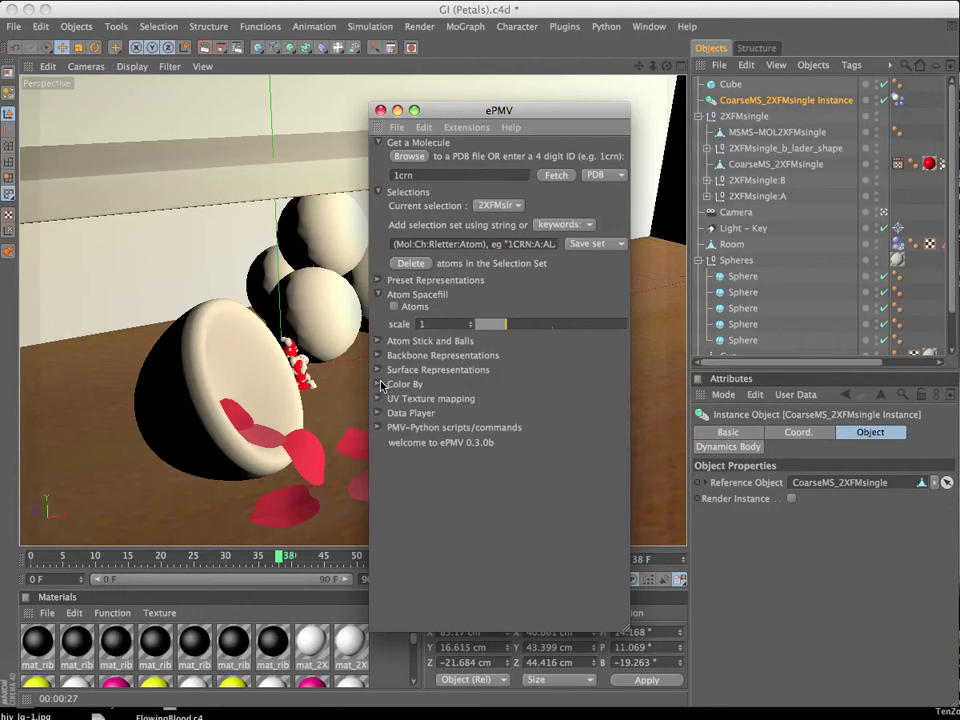
{"action": "left_click", "coordinate": [378, 384]}
{"action": "left_click", "coordinate": [460, 398]}
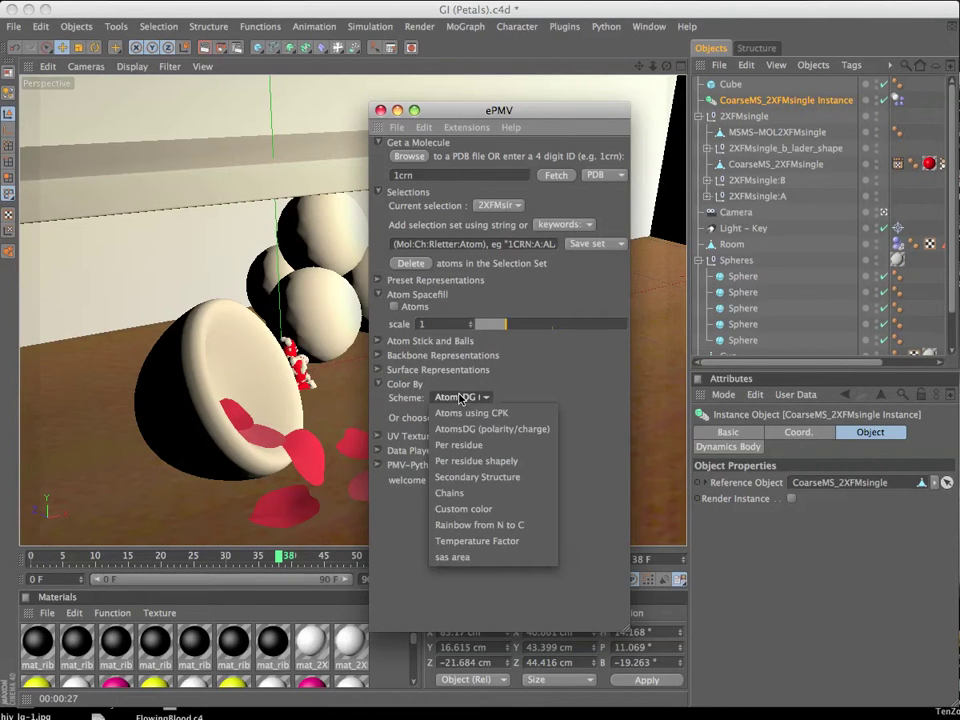
{"action": "left_click", "coordinate": [470, 430]}
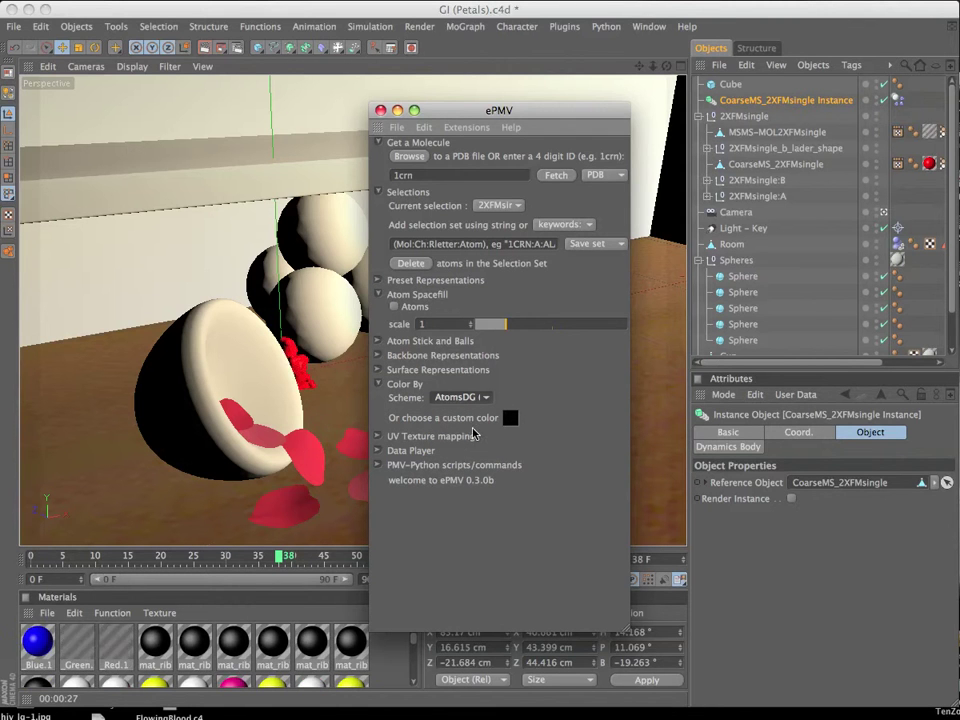
{"action": "left_click_drag", "start_coordinate": [448, 113], "coordinate": [959, 350]}
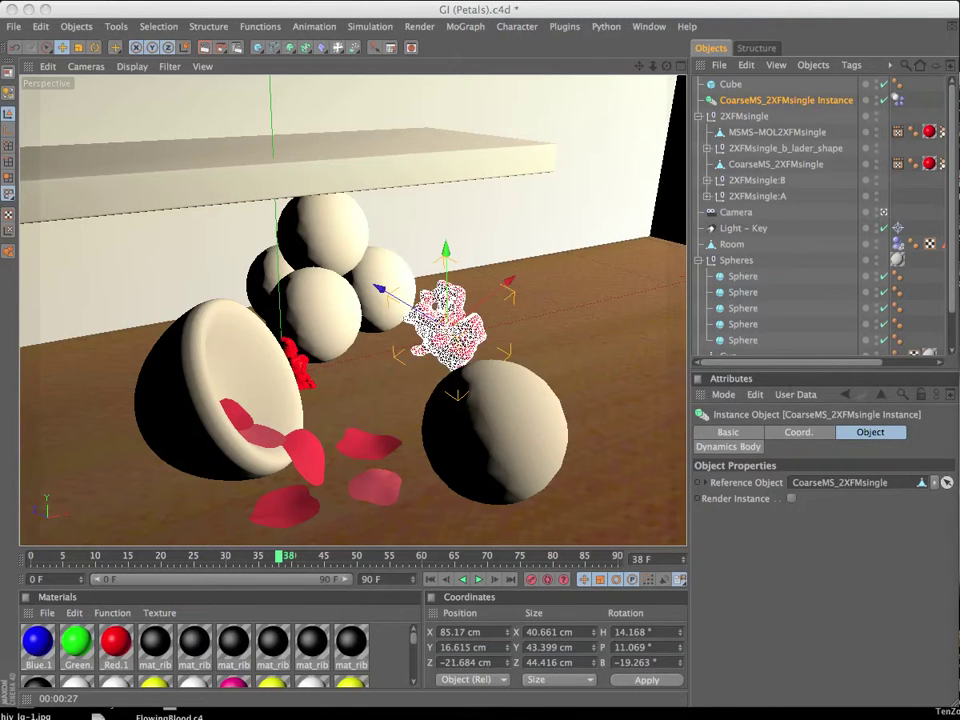
Step: Create instances of 2XFMsingle:A_ss and the MSMS-MOL2XFMsingle surface
{"action": "left_click", "coordinate": [707, 197]}
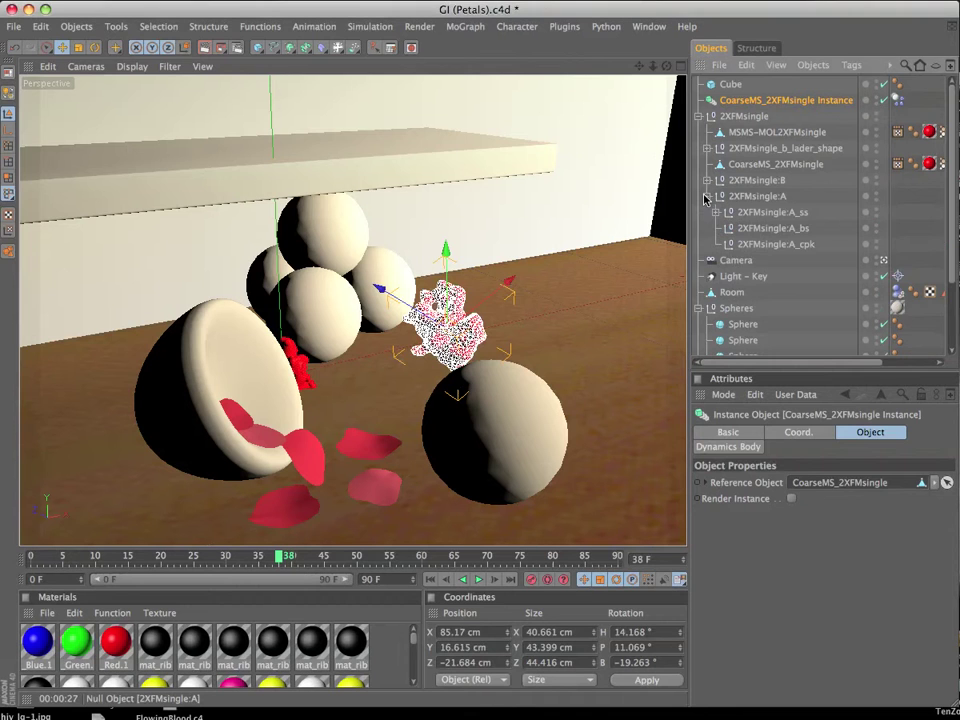
{"action": "left_click", "coordinate": [757, 217]}
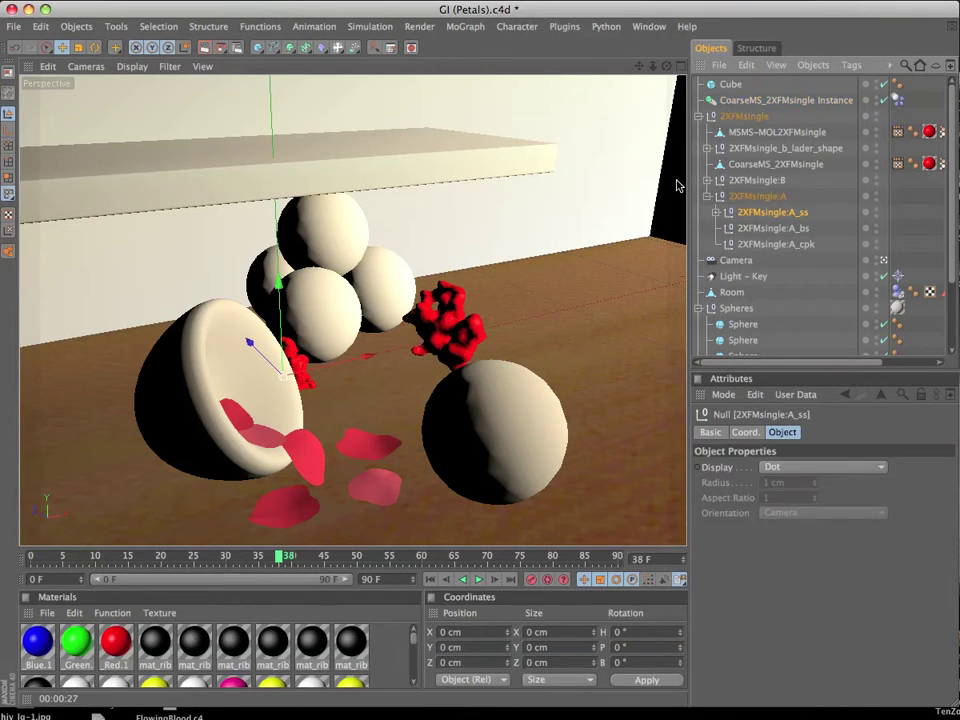
{"action": "left_click", "coordinate": [305, 47]}
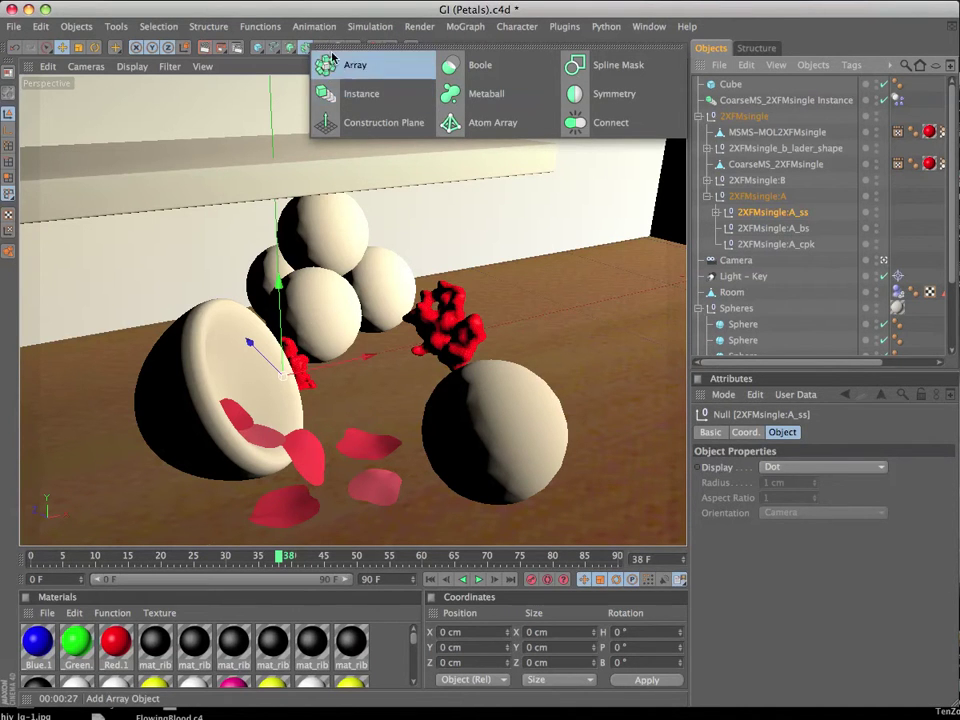
{"action": "left_click", "coordinate": [356, 95]}
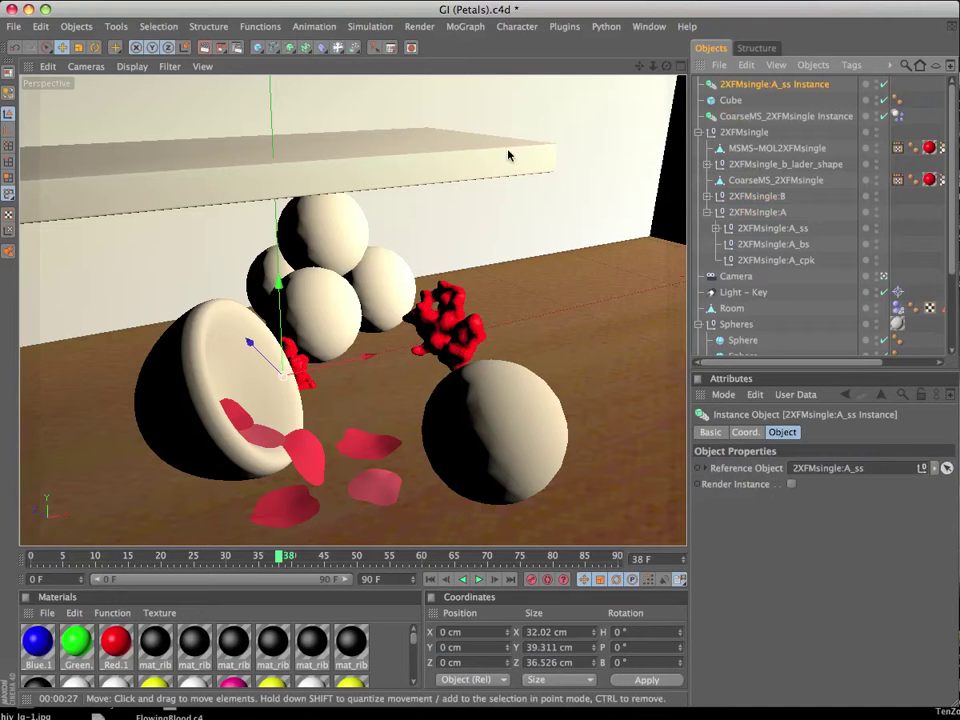
{"action": "left_click", "coordinate": [765, 148]}
{"action": "left_click", "coordinate": [305, 47]}
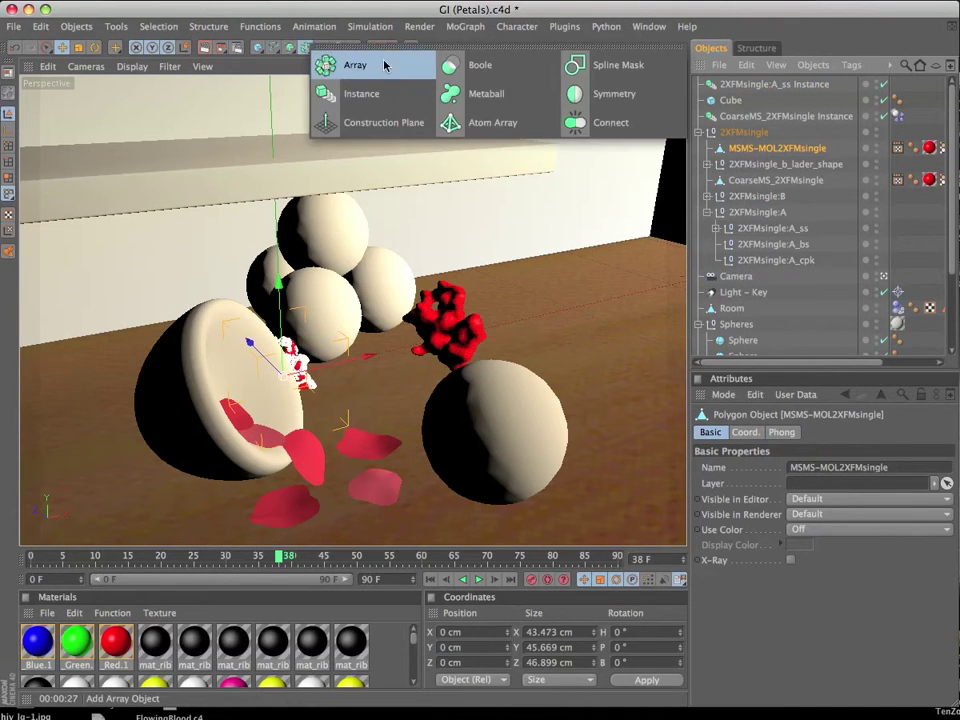
{"action": "left_click", "coordinate": [362, 94]}
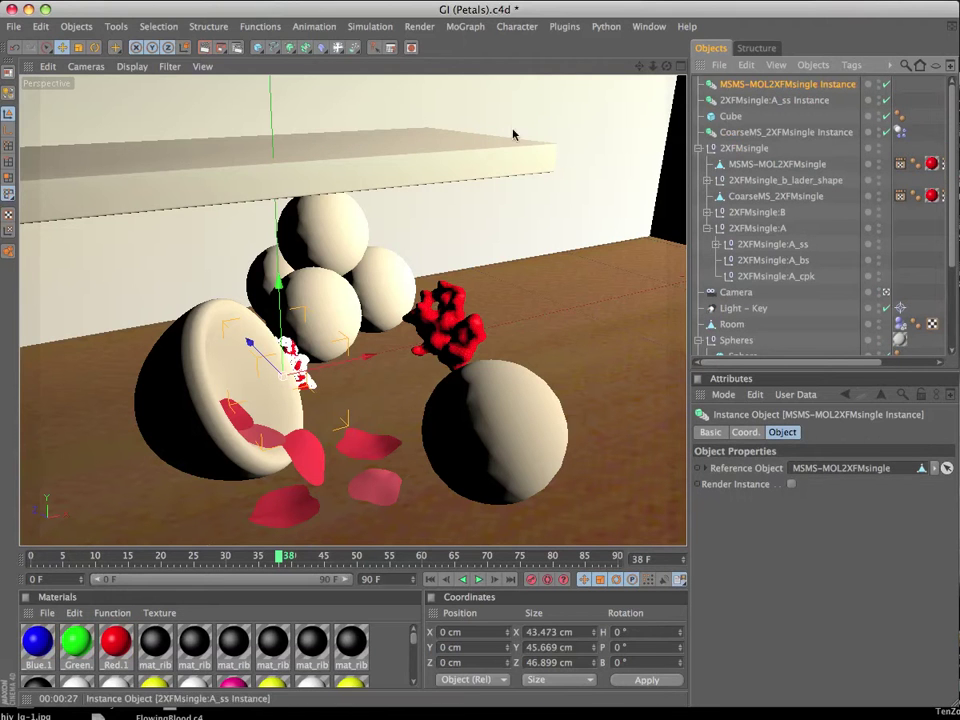
Step: Lift both instances onto the shelf and slide the surface instance to the right
{"action": "left_click", "coordinate": [749, 100]}
{"action": "left_click", "coordinate": [744, 148], "text": "shift"}
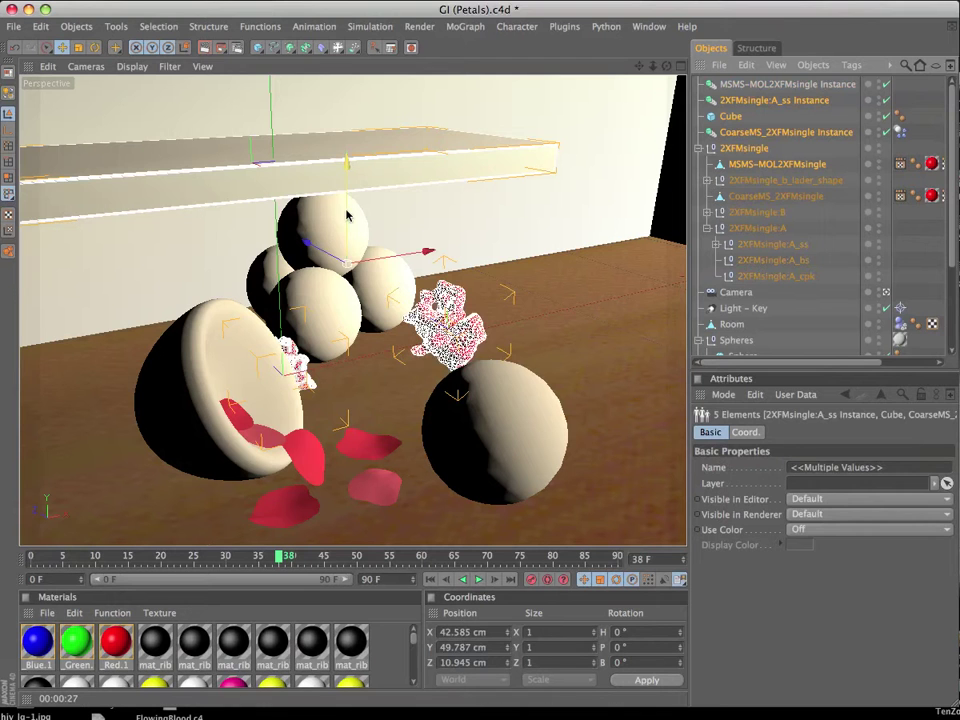
{"action": "left_click", "coordinate": [760, 100]}
{"action": "left_click", "coordinate": [780, 84], "text": "ctrl"}
{"action": "left_click_drag", "start_coordinate": [278, 290], "coordinate": [272, 115]}
{"action": "left_click", "coordinate": [268, 110]}
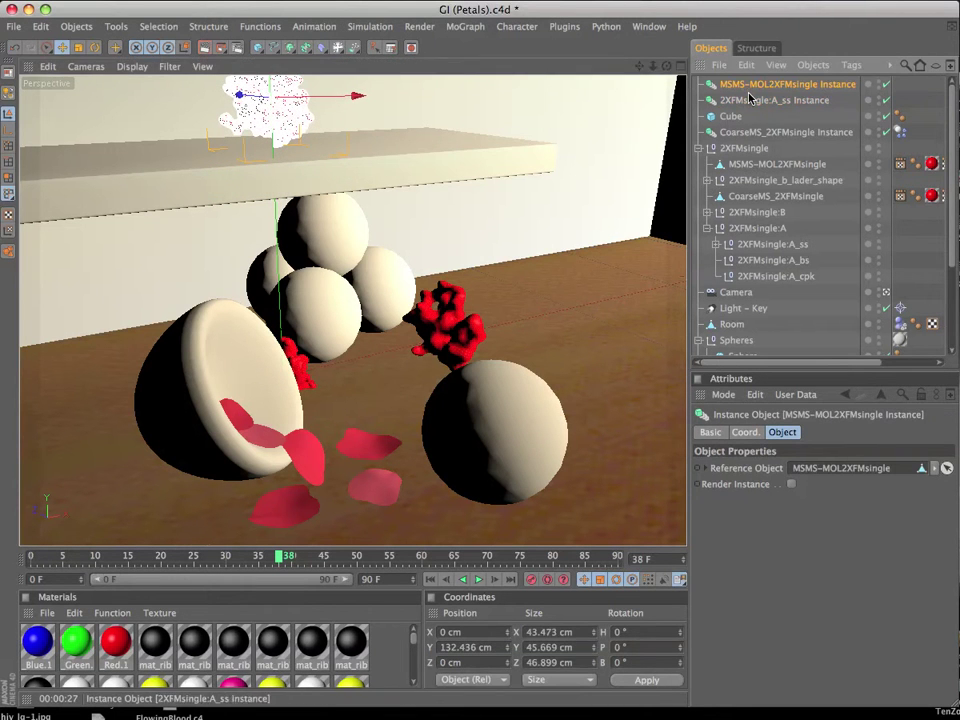
{"action": "left_click_drag", "start_coordinate": [347, 96], "coordinate": [465, 93]}
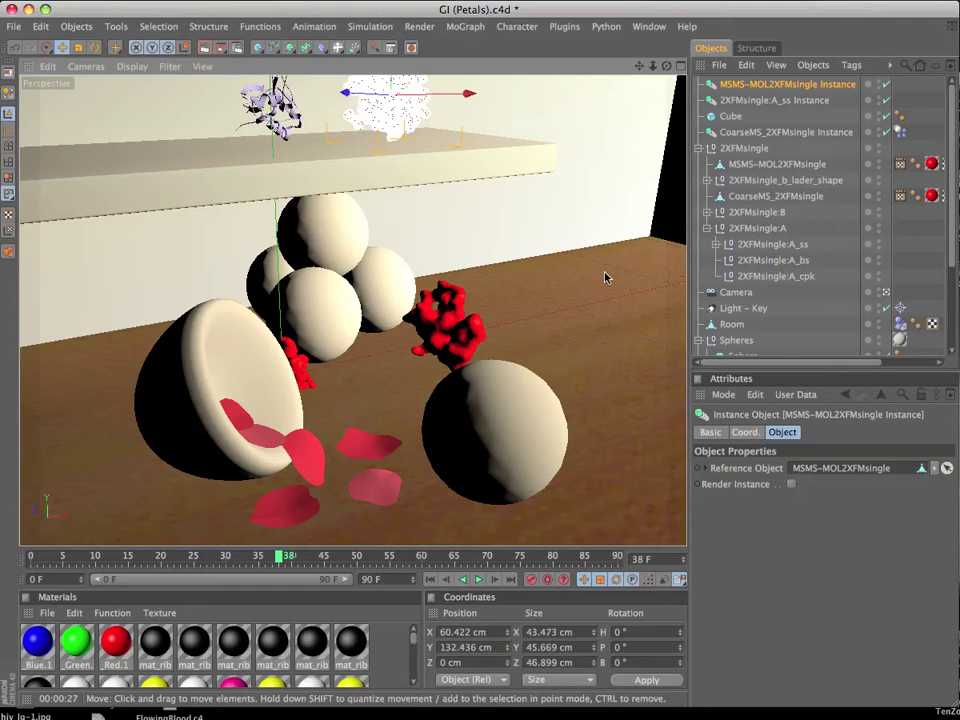
Step: Group the original 2XFMsingle molecule into a Null and hide it in the viewport
{"action": "left_click", "coordinate": [737, 149]}
{"action": "key", "text": "ctrl+z"}
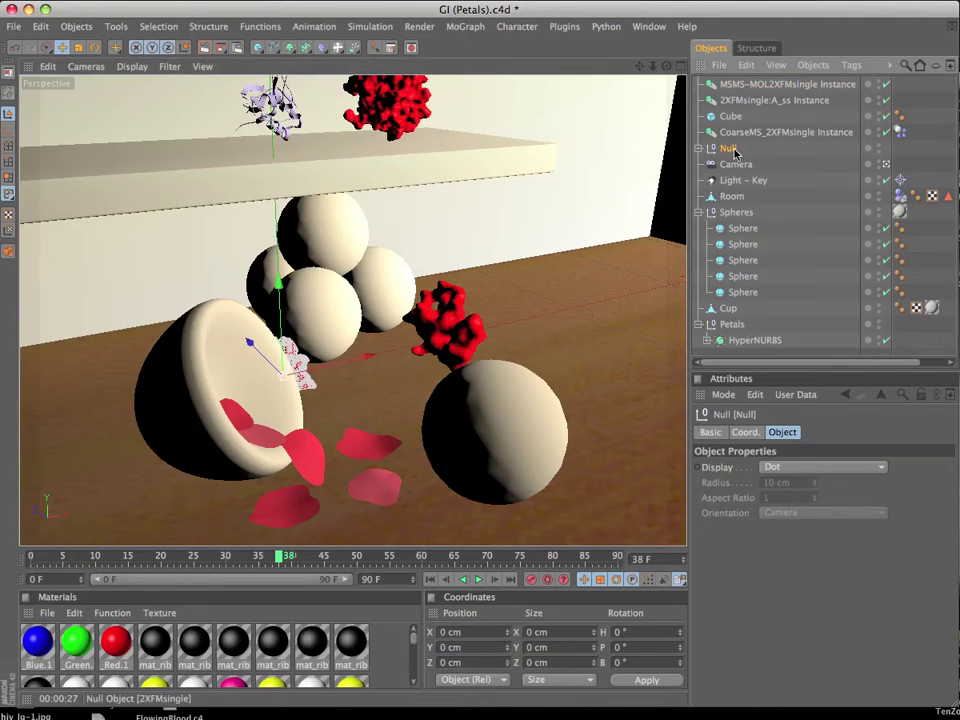
{"action": "left_click", "coordinate": [879, 149]}
Step: Exclude the original molecule Null from renders and slide both instances back to Z ≈ 47.6 cm
{"action": "left_click", "coordinate": [880, 153]}
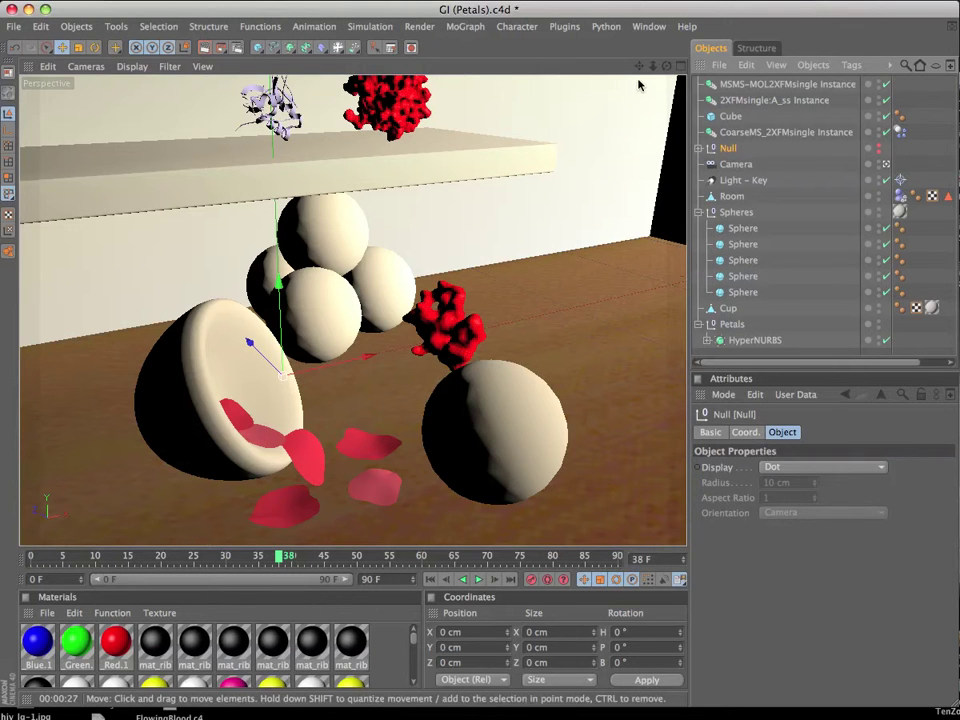
{"action": "left_click", "coordinate": [678, 66]}
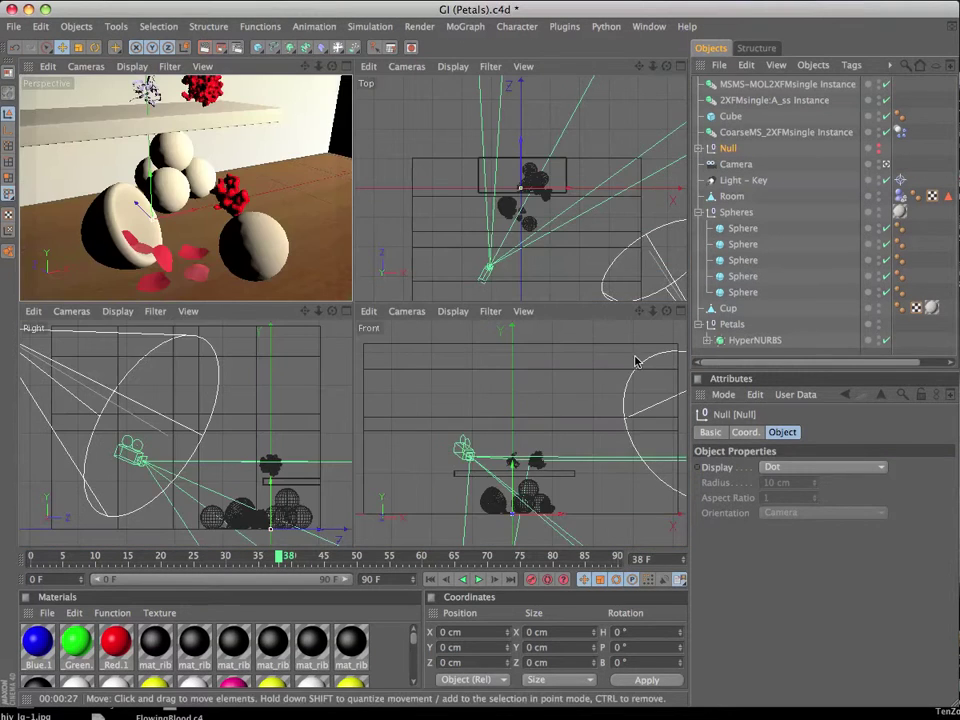
{"action": "left_click", "coordinate": [740, 100]}
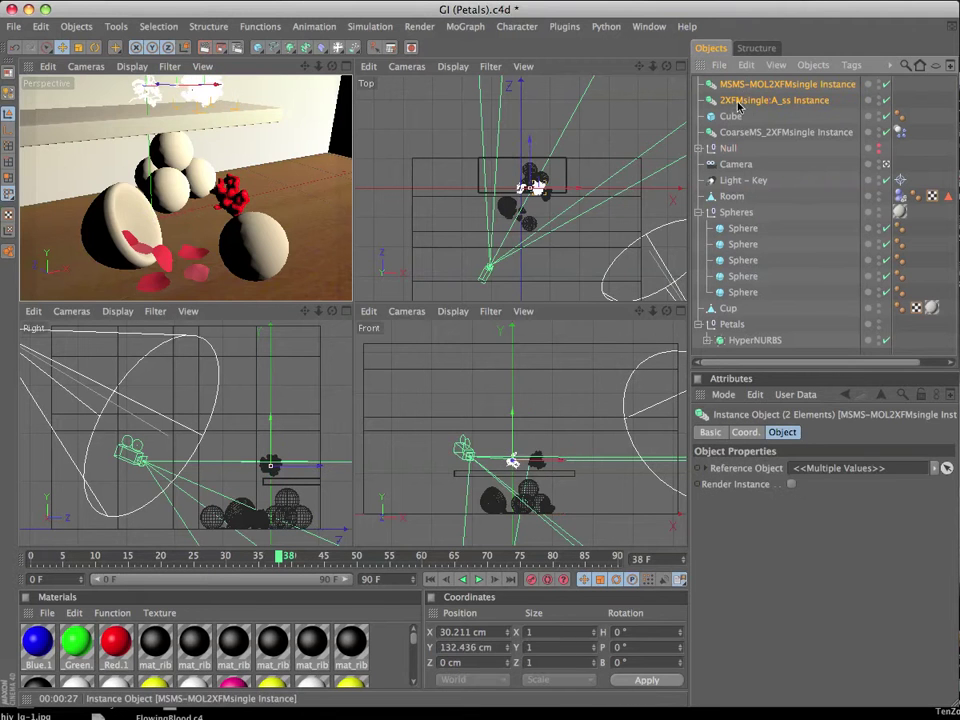
{"action": "key", "text": "o"}
{"action": "key", "text": "o"}
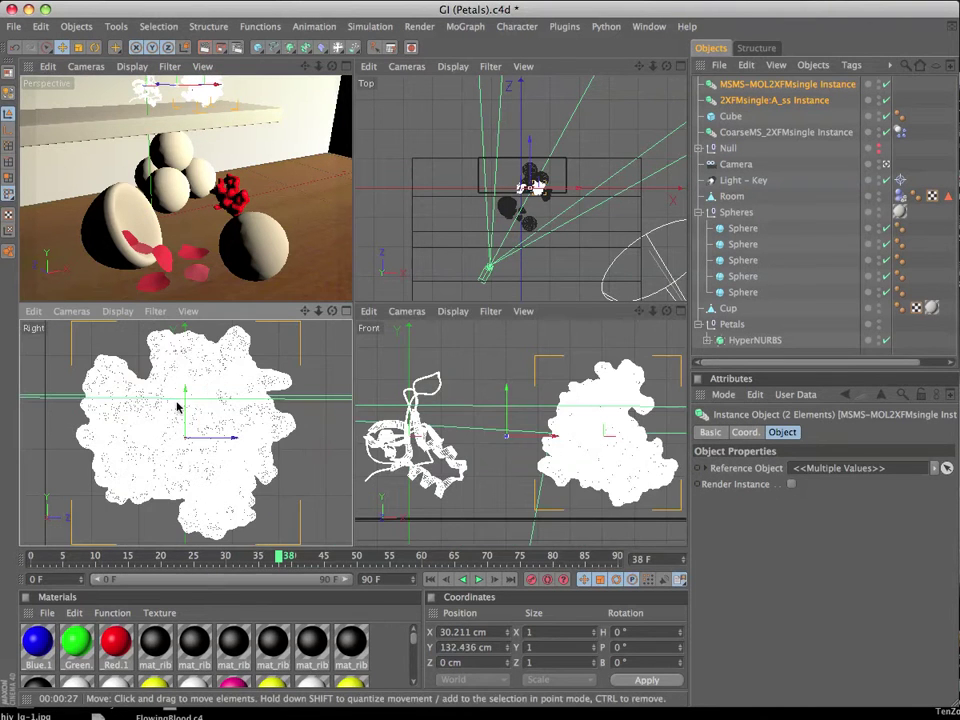
{"action": "scroll", "coordinate": [228, 391], "scroll_direction": "down", "scroll_amount": 5}
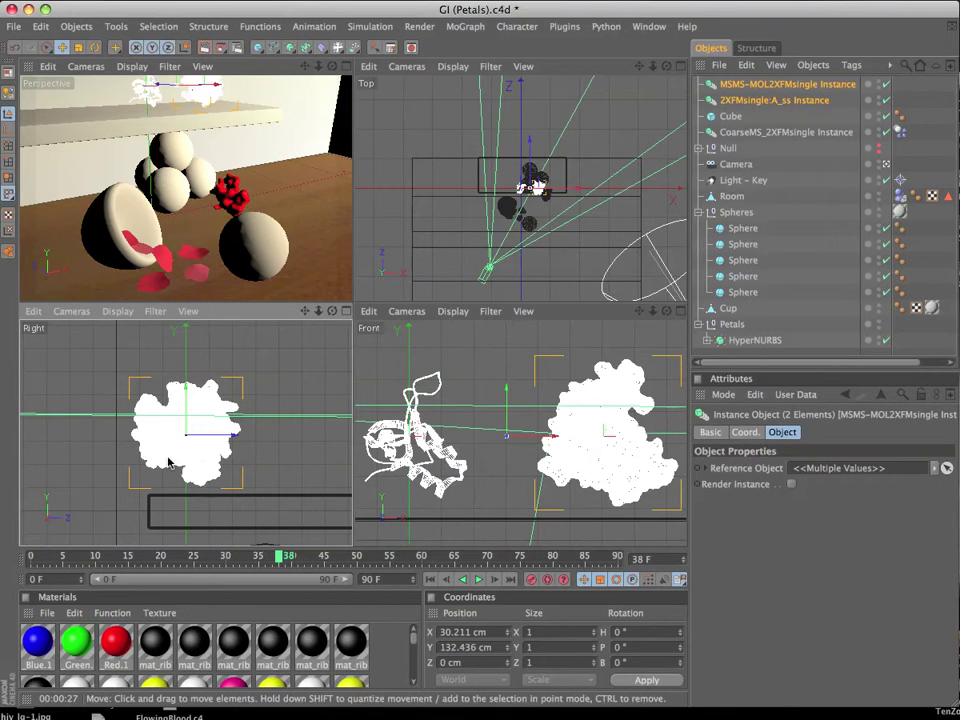
{"action": "left_click_drag", "start_coordinate": [230, 440], "coordinate": [323, 436]}
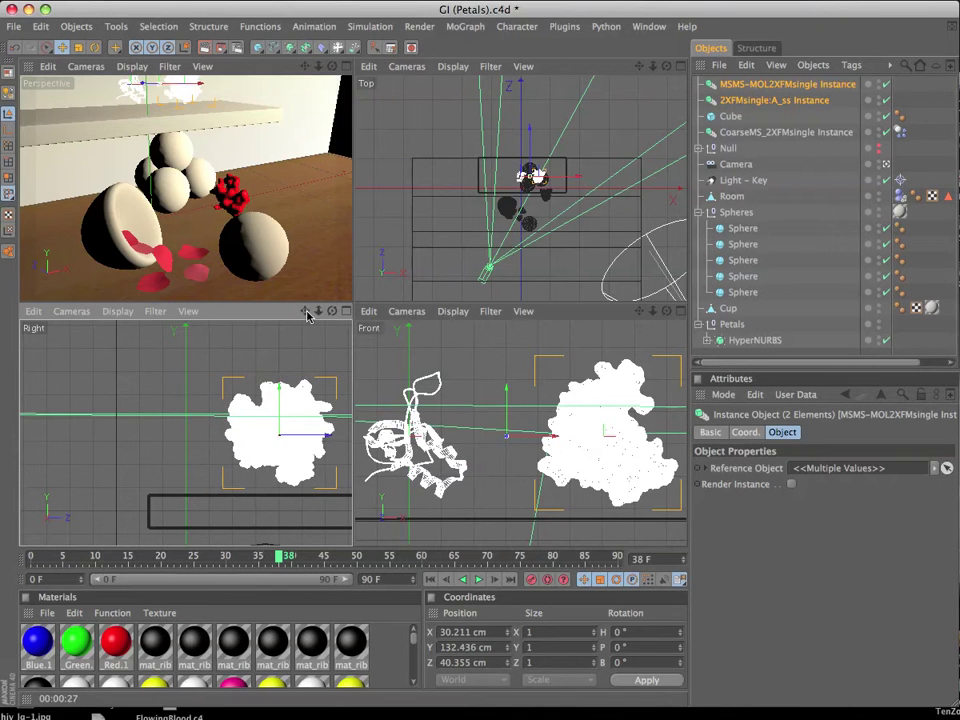
{"action": "middle_click_drag", "start_coordinate": [327, 434], "coordinate": [217, 421], "text": "alt"}
{"action": "mouse_move", "coordinate": [217, 421]}
{"action": "left_mouse_down"}
{"action": "mouse_move", "coordinate": [234, 420]}
{"action": "mouse_move", "coordinate": [217, 424]}
{"action": "left_mouse_up"}
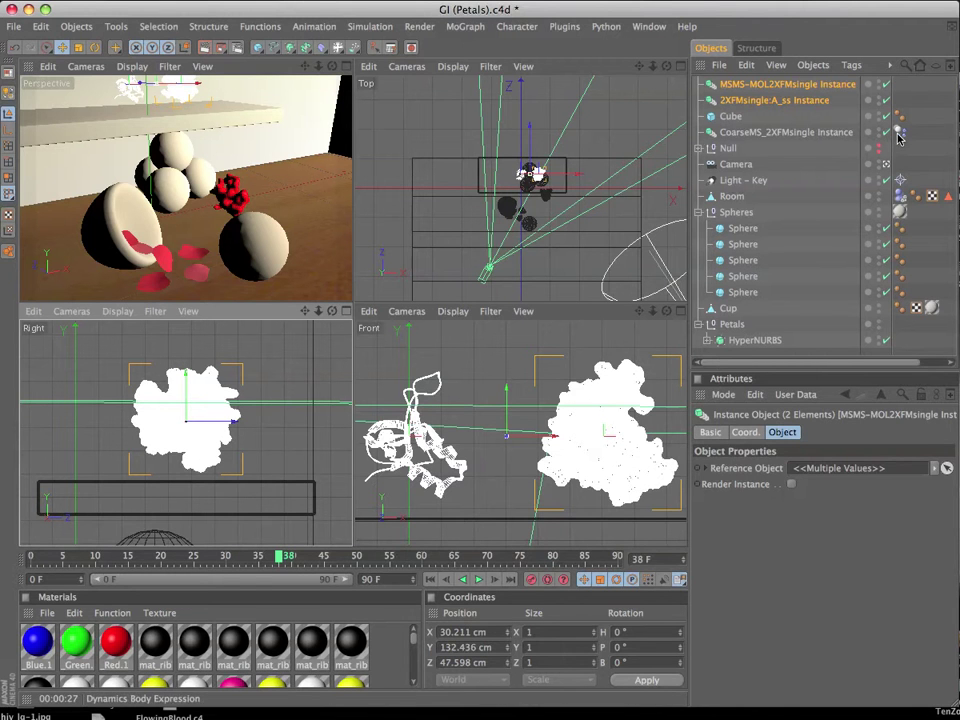
Step: From frame 0, add Dynamics Body tags to both molecule instances, test-play, then tag the cube too
{"action": "left_click", "coordinate": [428, 588]}
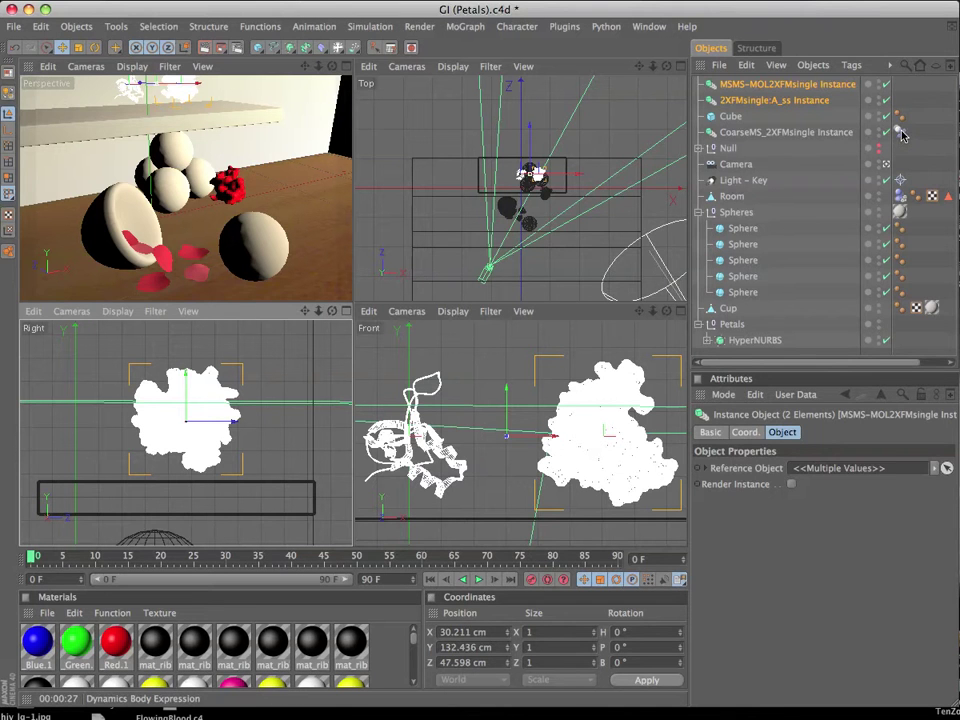
{"action": "left_click_drag", "start_coordinate": [900, 125], "coordinate": [900, 110], "text": "ctrl"}
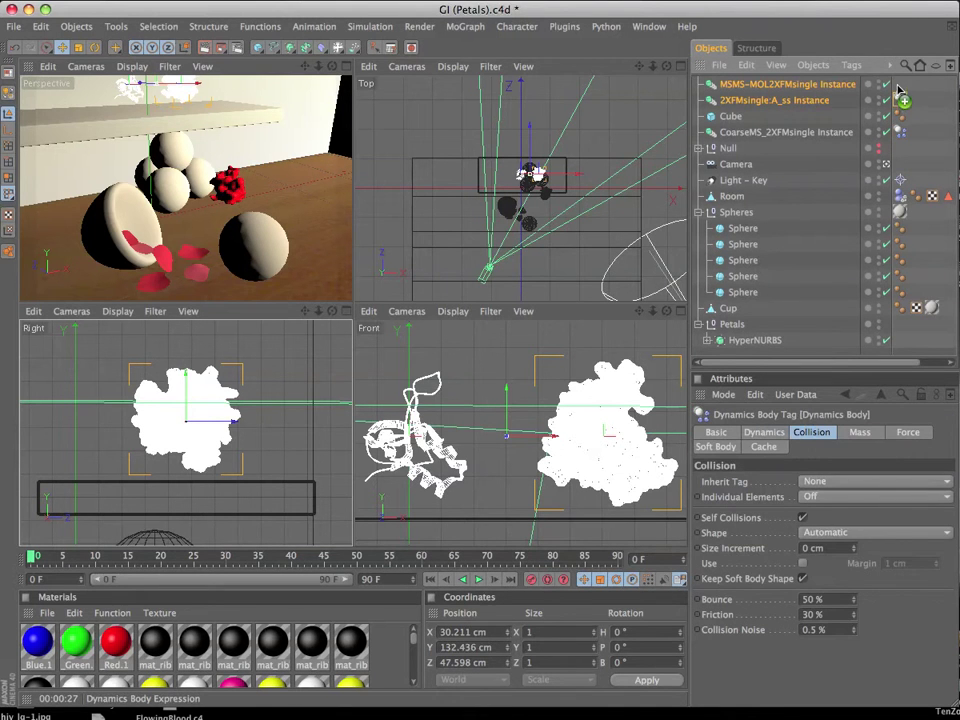
{"action": "left_click", "coordinate": [477, 580]}
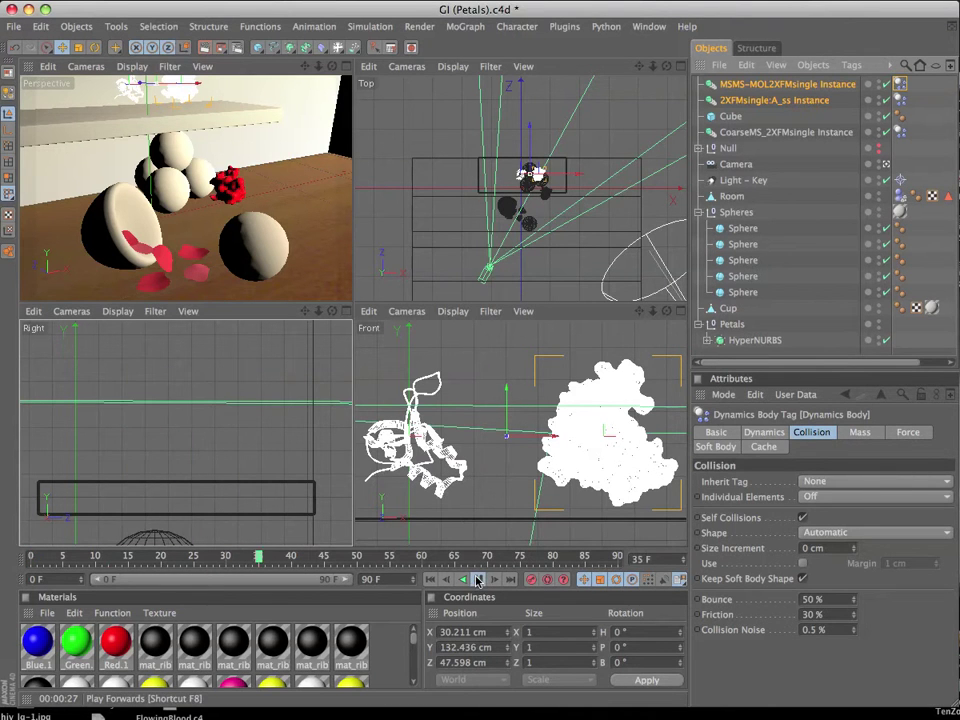
{"action": "left_click", "coordinate": [477, 580]}
{"action": "left_click", "coordinate": [430, 580]}
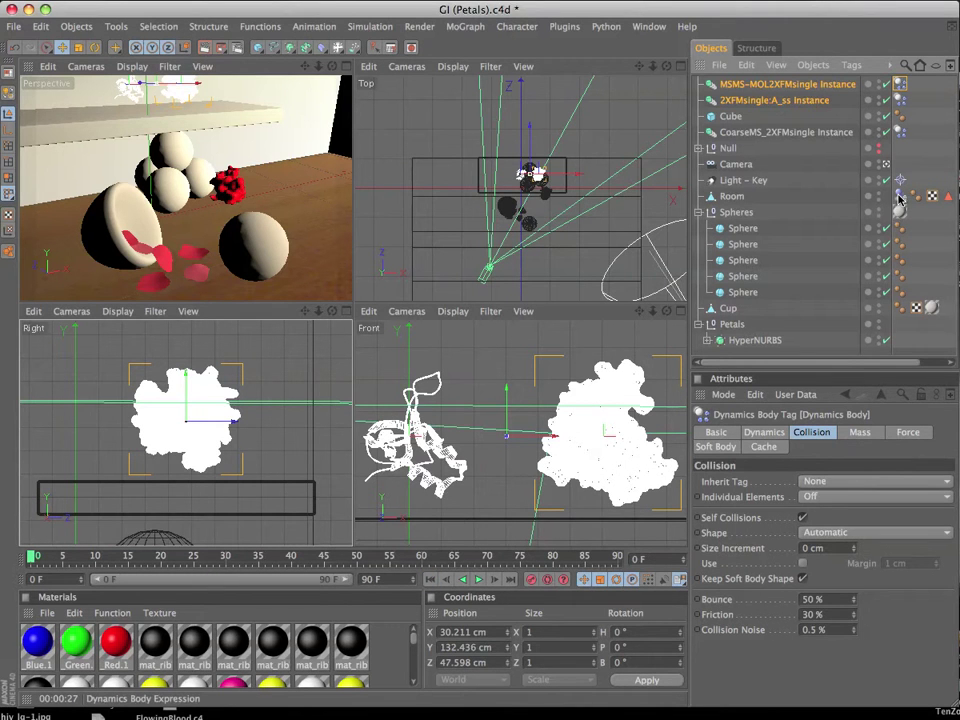
{"action": "left_click_drag", "start_coordinate": [899, 199], "coordinate": [917, 117], "text": "ctrl"}
Step: Rename the dynamics cube to 'Shelf'
{"action": "left_click", "coordinate": [788, 114]}
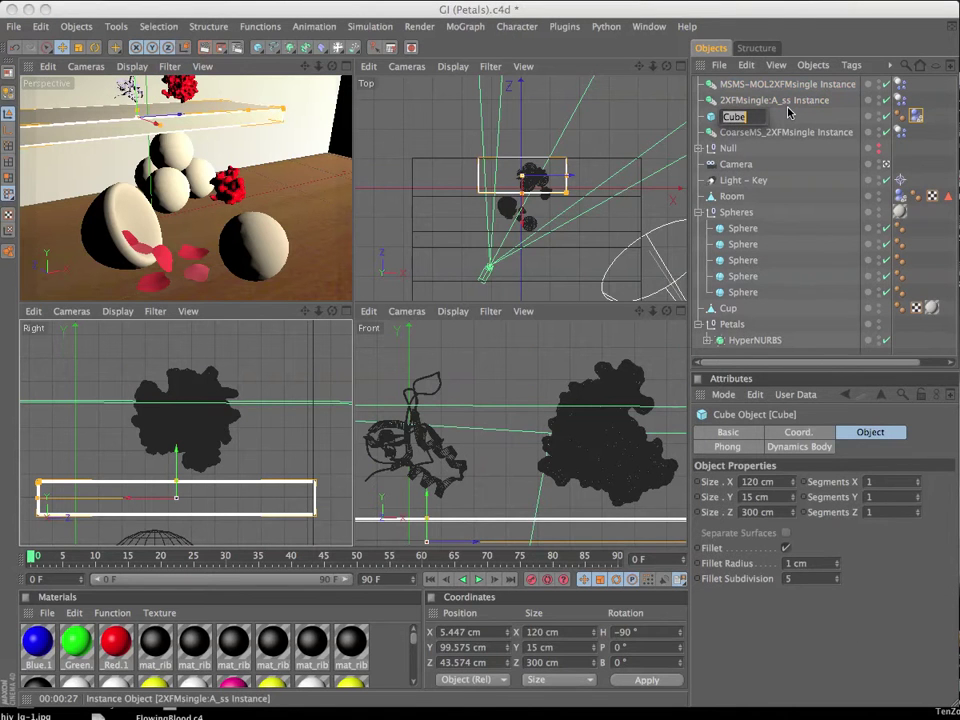
{"action": "type", "text": "Shelf"}
{"action": "key", "text": "Return"}
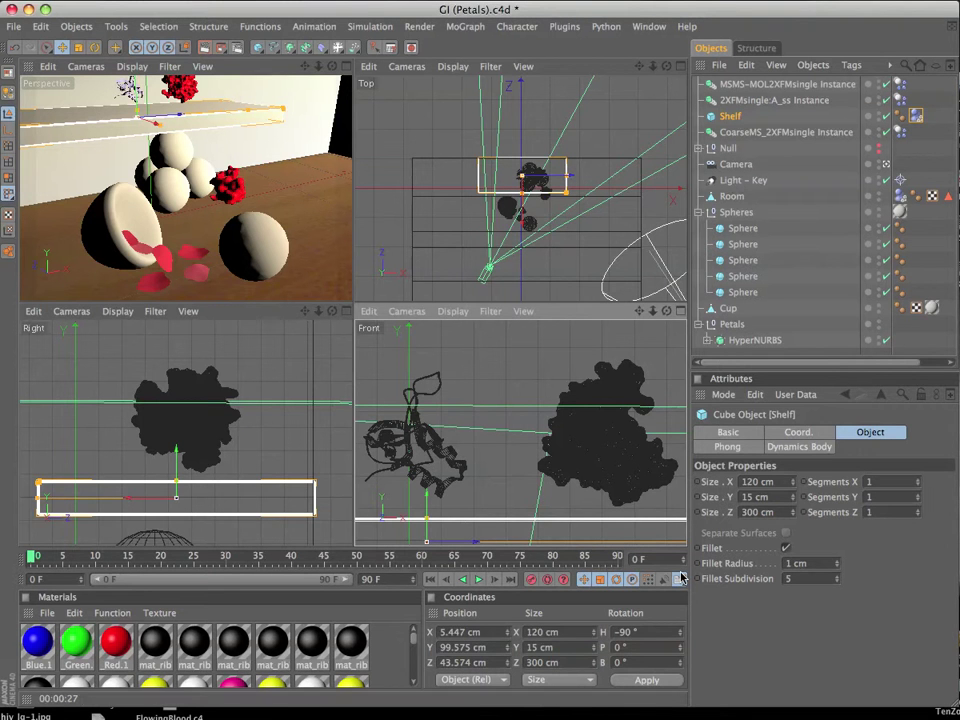
Step: Rerun the simulation from the start in a maximized Perspective view until the molecules settle
{"action": "left_click", "coordinate": [478, 581]}
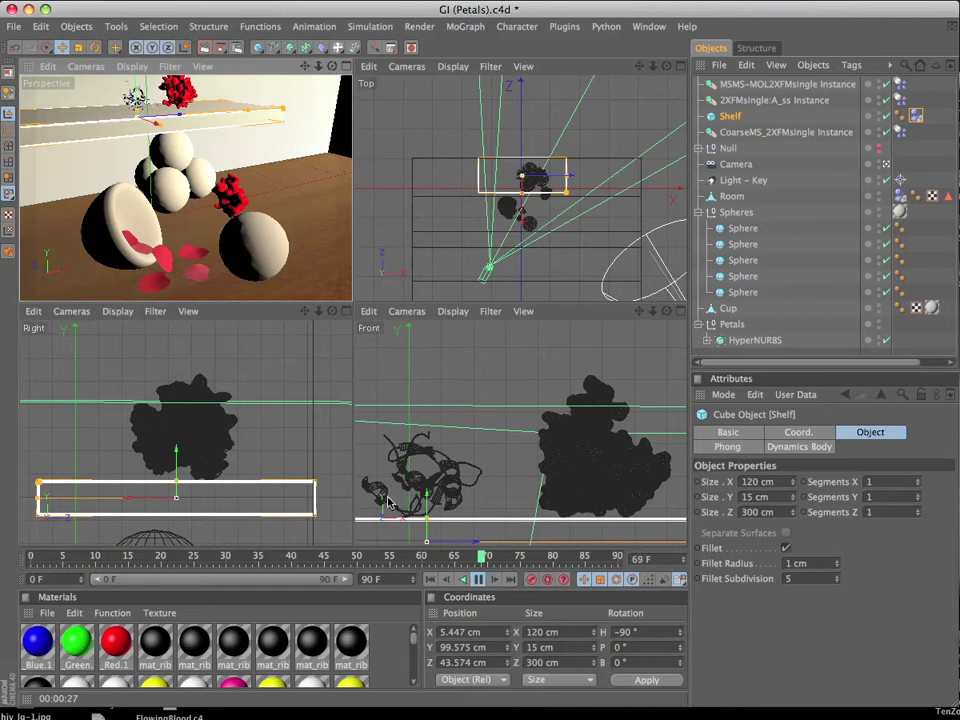
{"action": "left_click", "coordinate": [478, 579]}
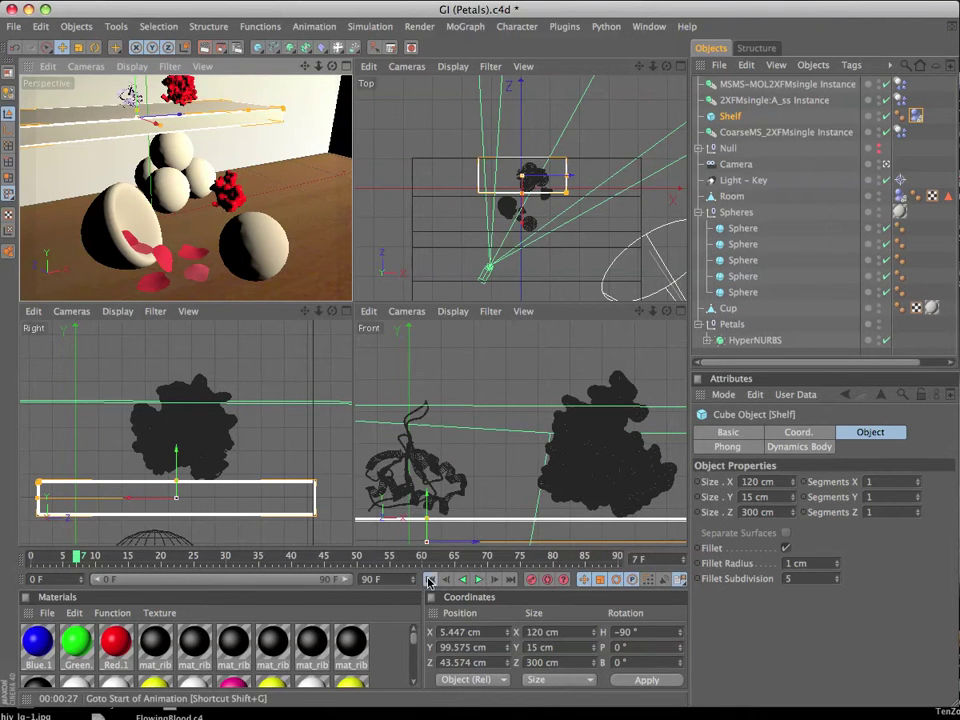
{"action": "left_click", "coordinate": [428, 579]}
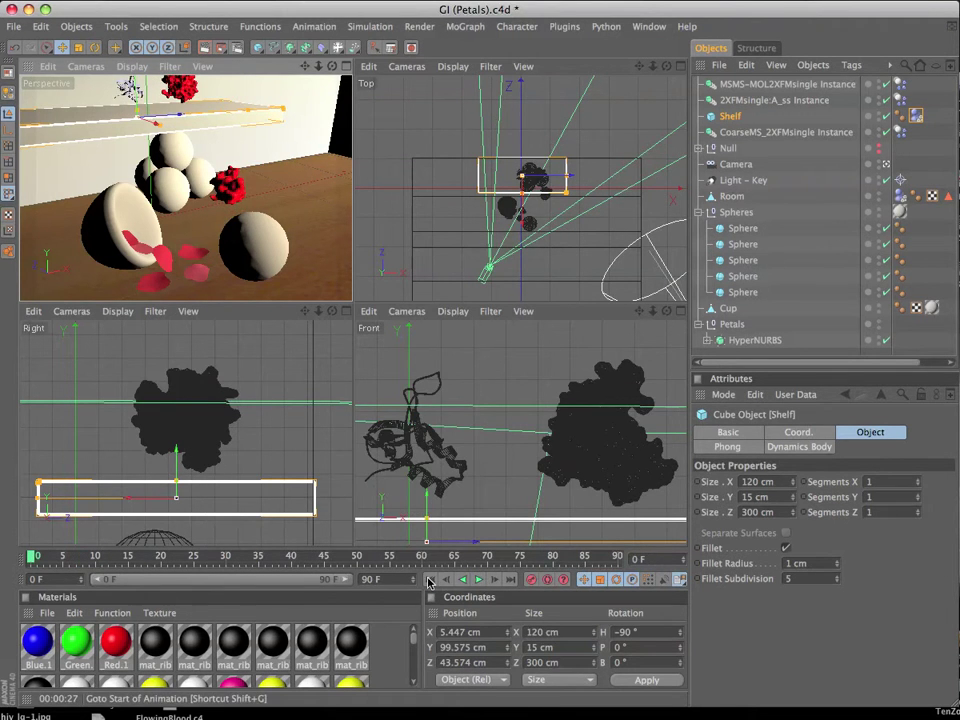
{"action": "left_click", "coordinate": [345, 66]}
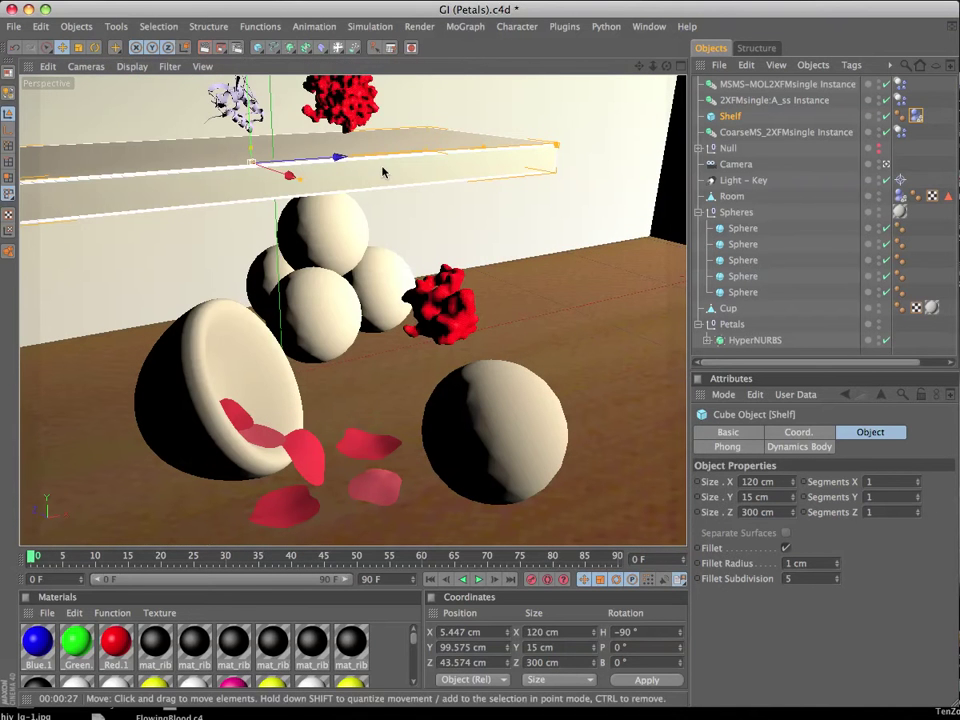
{"action": "left_click", "coordinate": [478, 579]}
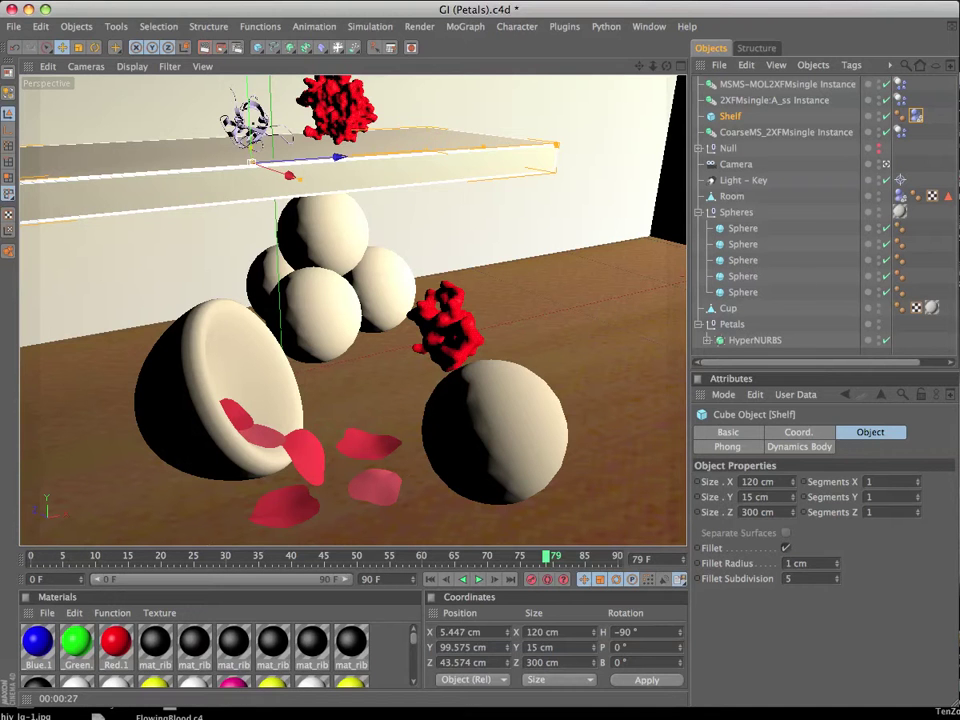
Step: Browse the Content Browser to the Presets > Prime > Materials > Misc collection
{"action": "key", "text": "shift+F8"}
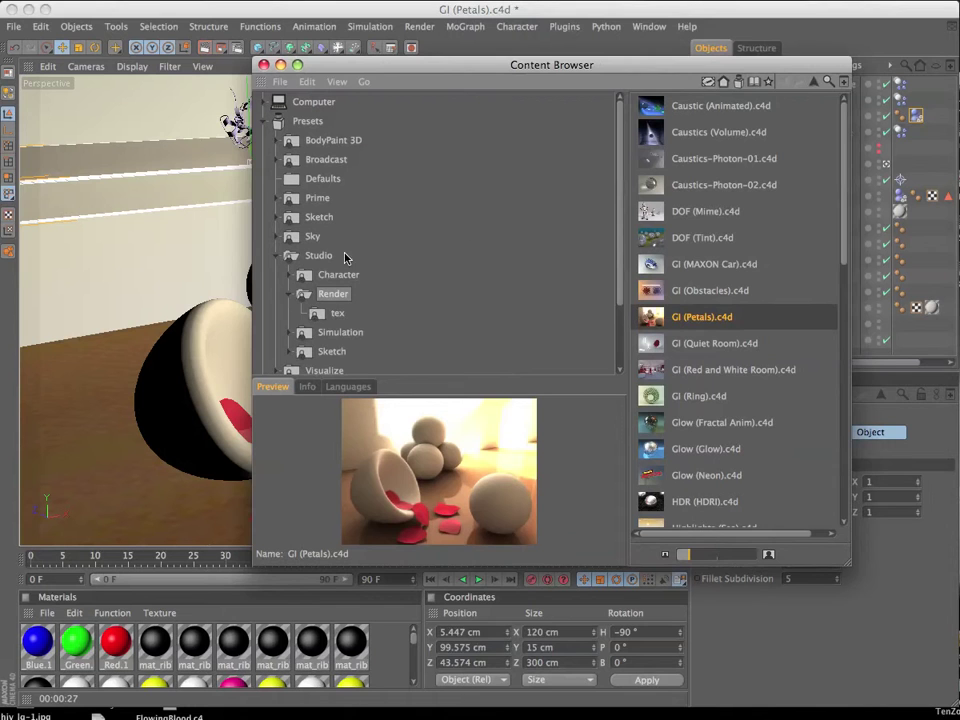
{"action": "left_click", "coordinate": [281, 257]}
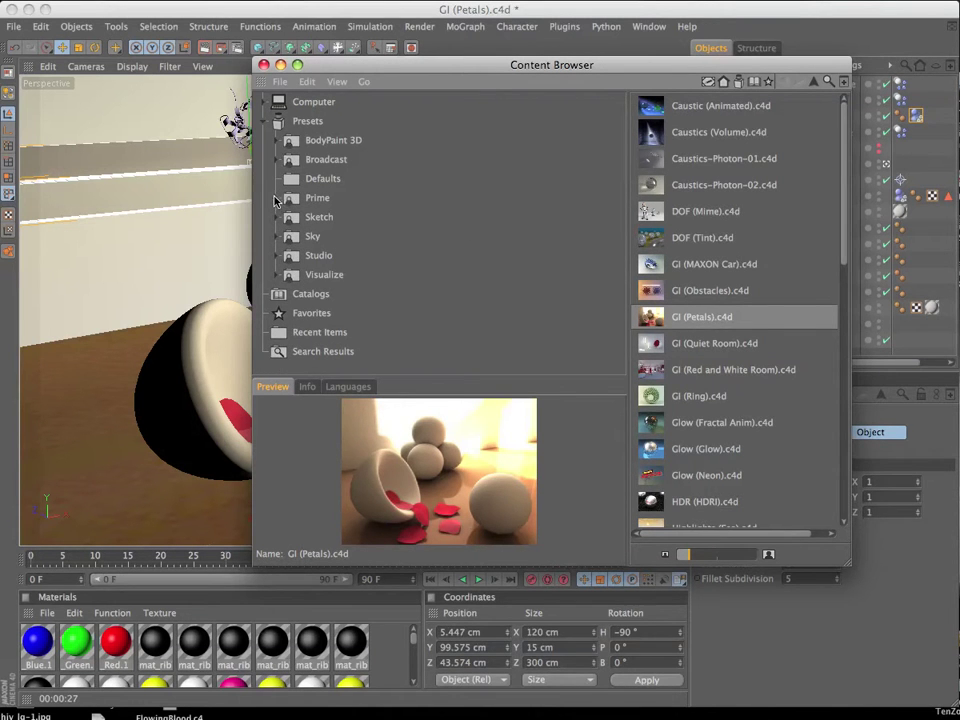
{"action": "left_click", "coordinate": [282, 199]}
{"action": "left_click", "coordinate": [306, 294]}
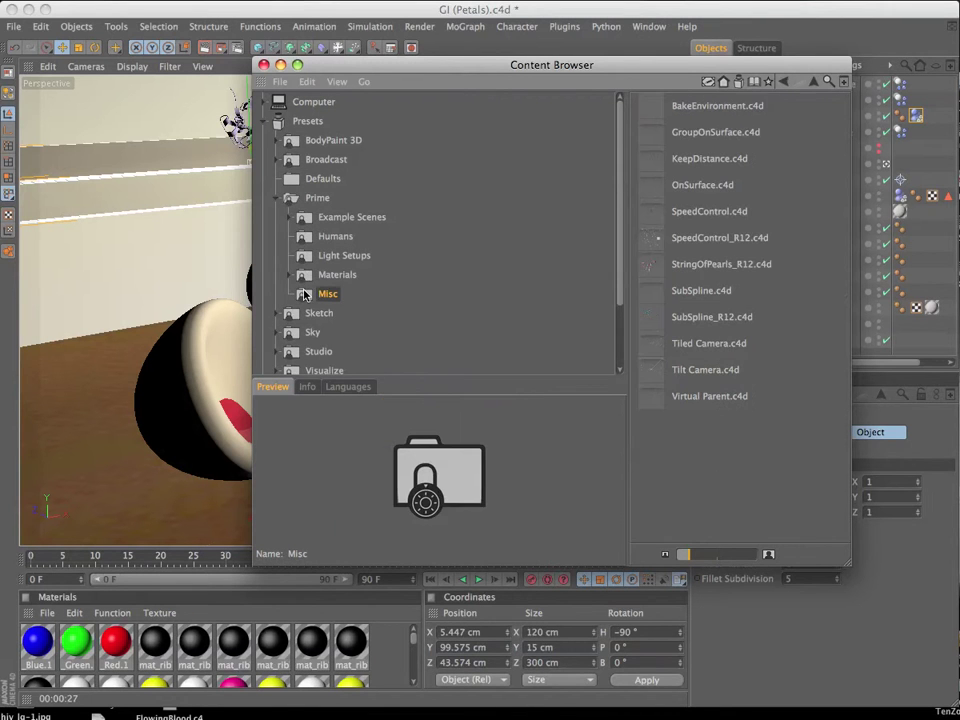
{"action": "left_click", "coordinate": [337, 274]}
{"action": "left_click", "coordinate": [291, 274]}
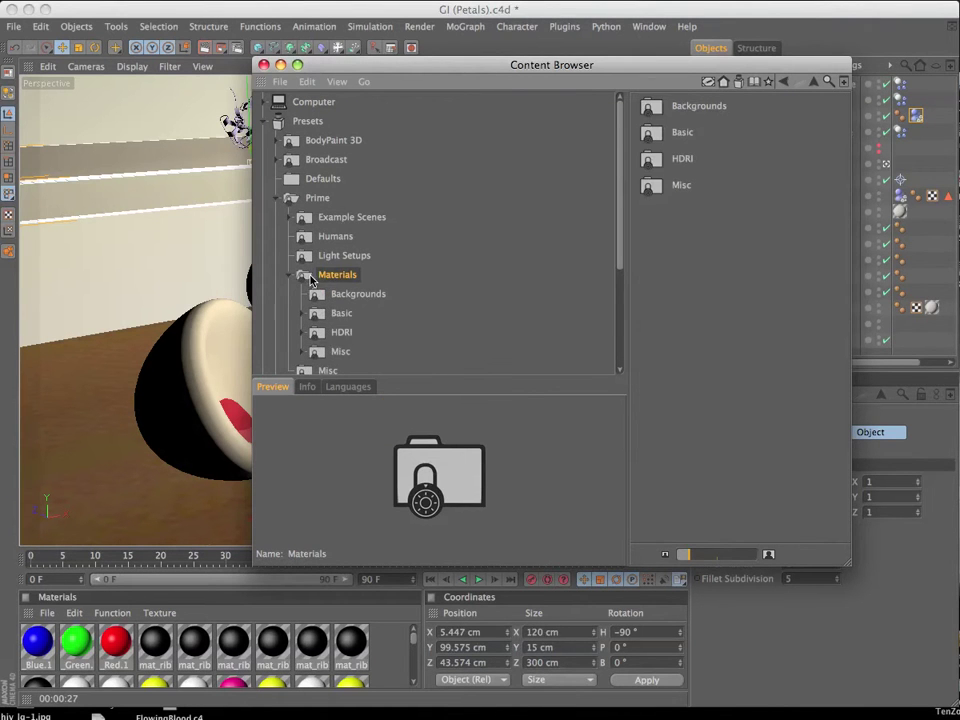
{"action": "double_click", "coordinate": [681, 185]}
{"action": "scroll", "coordinate": [735, 343], "scroll_direction": "down", "scroll_amount": 5}
{"action": "scroll", "coordinate": [737, 344], "scroll_direction": "down", "scroll_amount": 20}
{"action": "scroll", "coordinate": [737, 343], "scroll_direction": "up", "scroll_amount": 3}
{"action": "scroll", "coordinate": [736, 343], "scroll_direction": "up", "scroll_amount": 7}
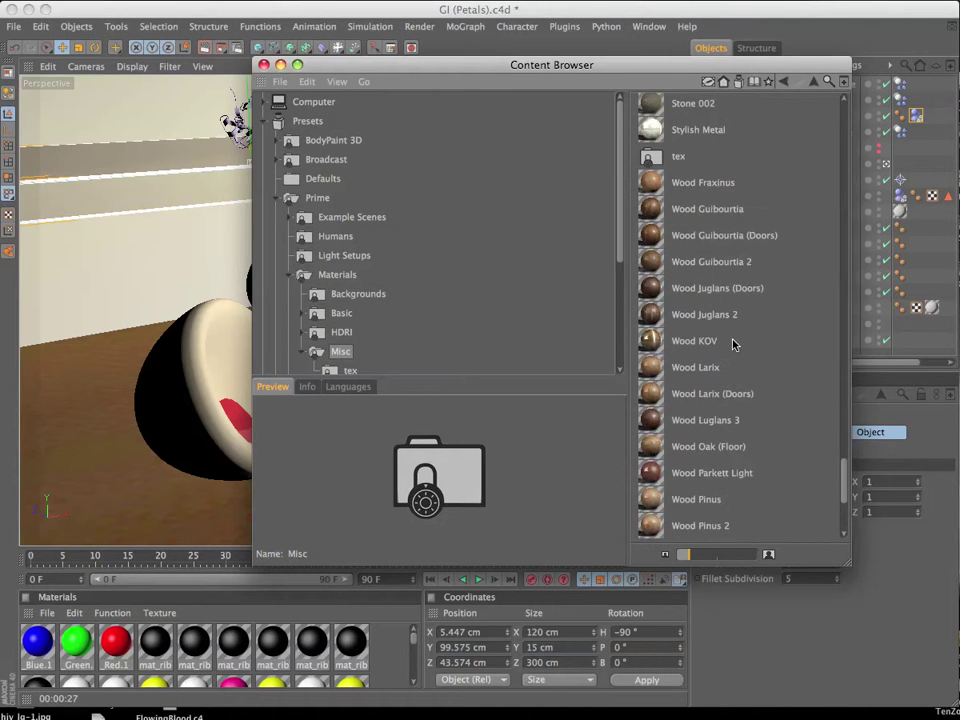
{"action": "scroll", "coordinate": [720, 343], "scroll_direction": "down", "scroll_amount": 2}
{"action": "scroll", "coordinate": [725, 340], "scroll_direction": "down", "scroll_amount": 3}
{"action": "scroll", "coordinate": [720, 343], "scroll_direction": "down", "scroll_amount": 2}
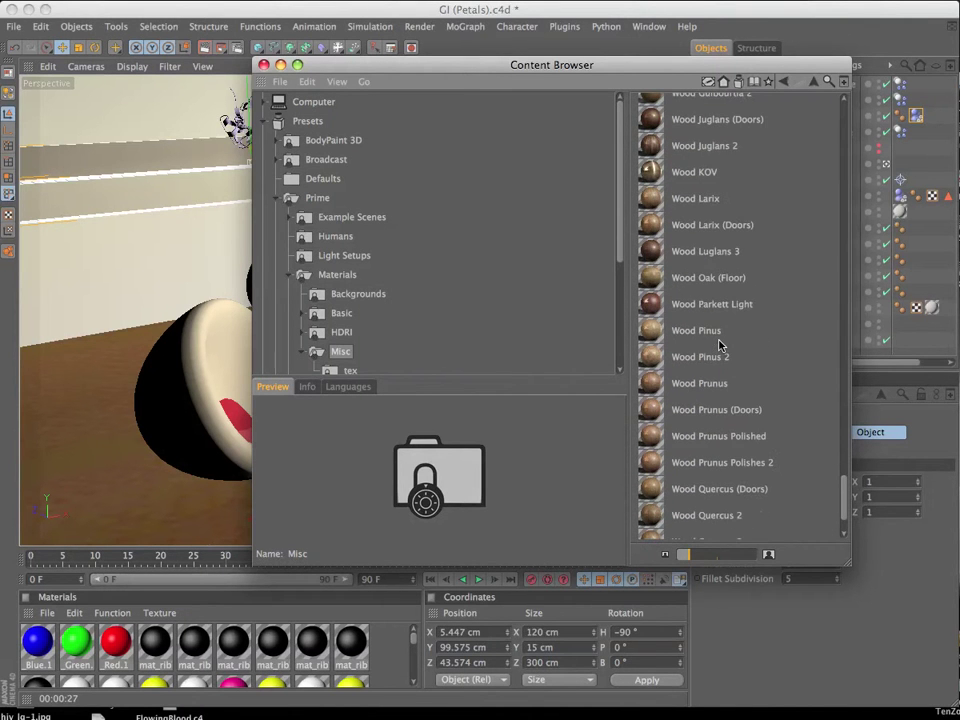
Step: Load the Wood Prunus material and apply it to the Shelf
{"action": "double_click", "coordinate": [655, 387]}
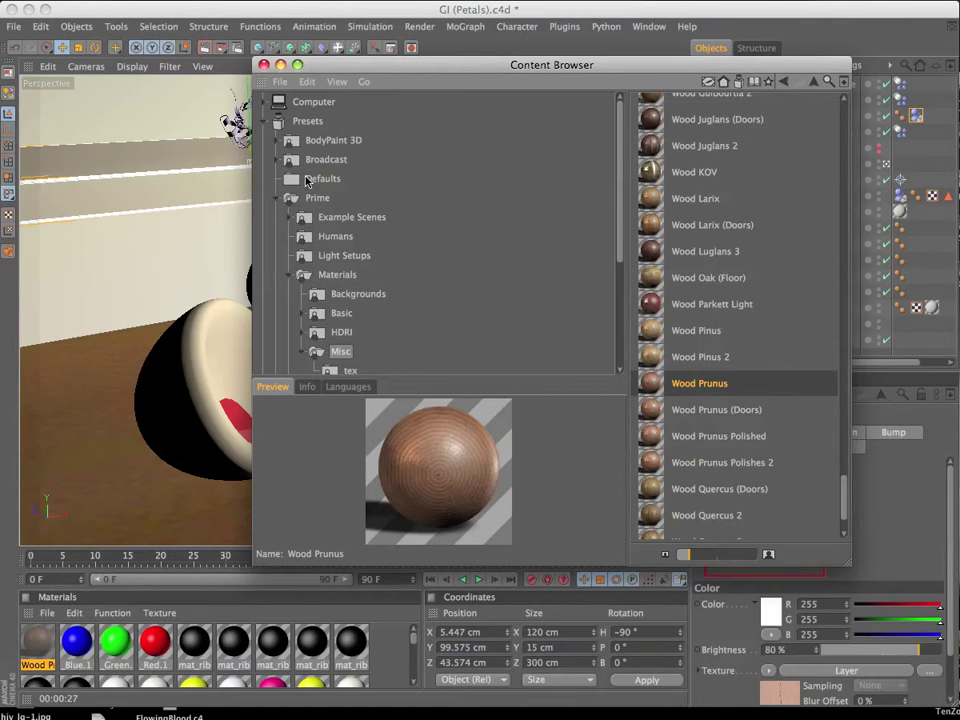
{"action": "left_click", "coordinate": [263, 64]}
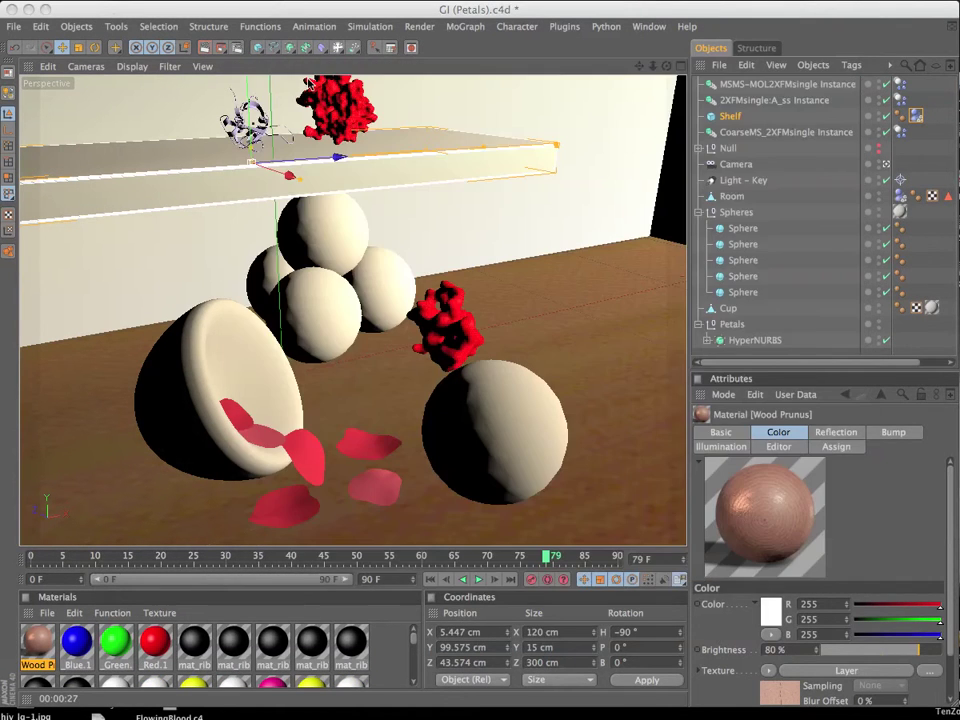
{"action": "left_click_drag", "start_coordinate": [38, 640], "coordinate": [156, 200]}
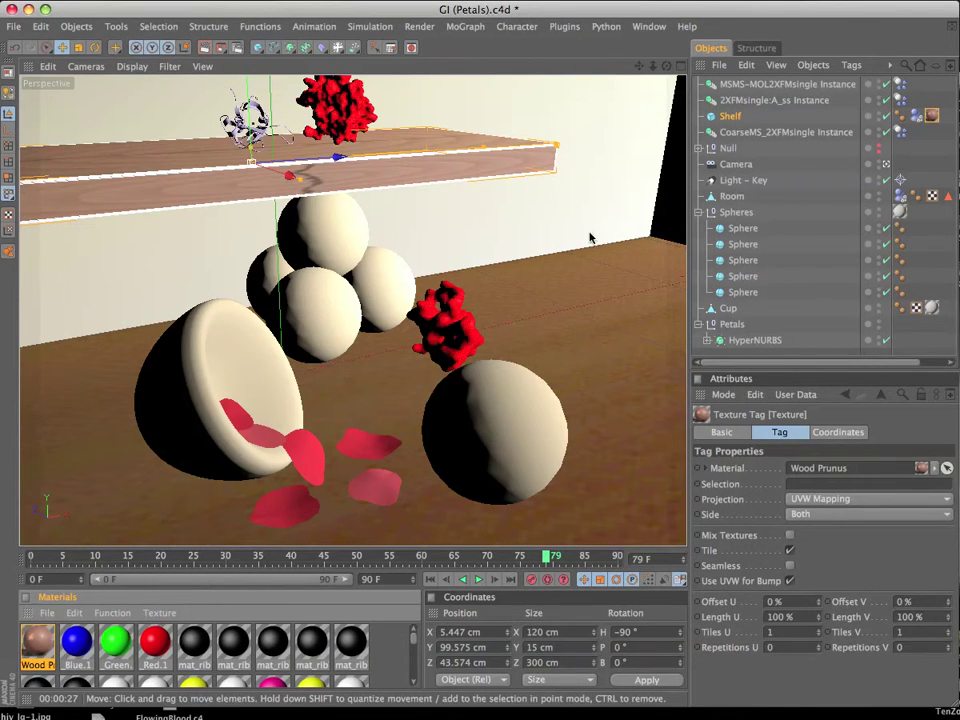
Step: Render the active view with global illumination using Ctrl+R
{"action": "key", "text": "ctrl+r"}
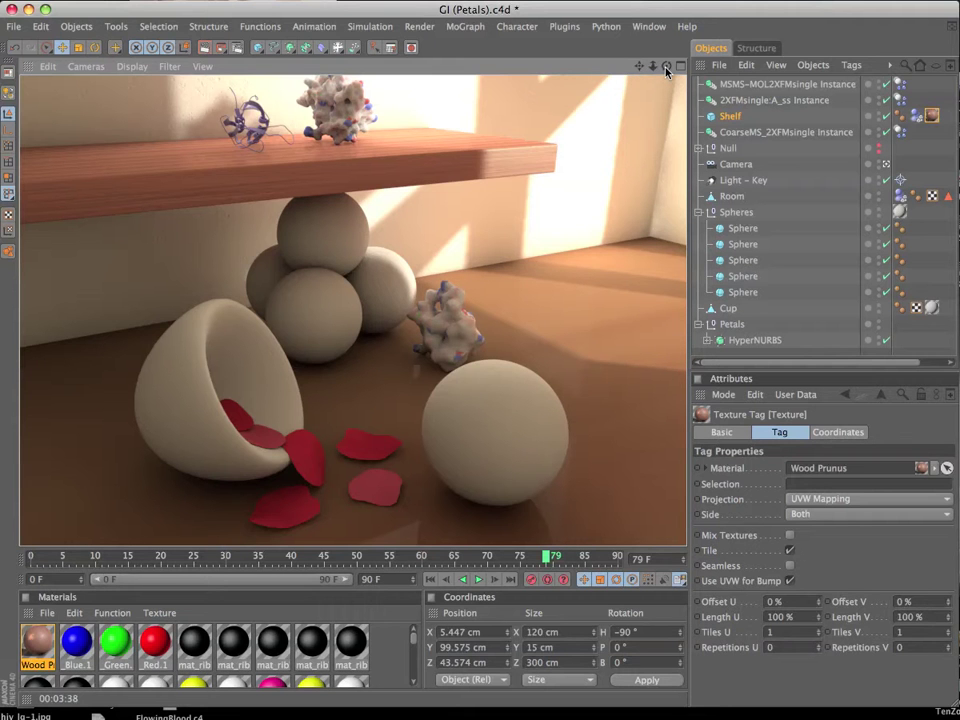
Step: Orbit and pull the view back to see the room box from outside
{"action": "left_click_drag", "start_coordinate": [666, 68], "coordinate": [580, 100]}
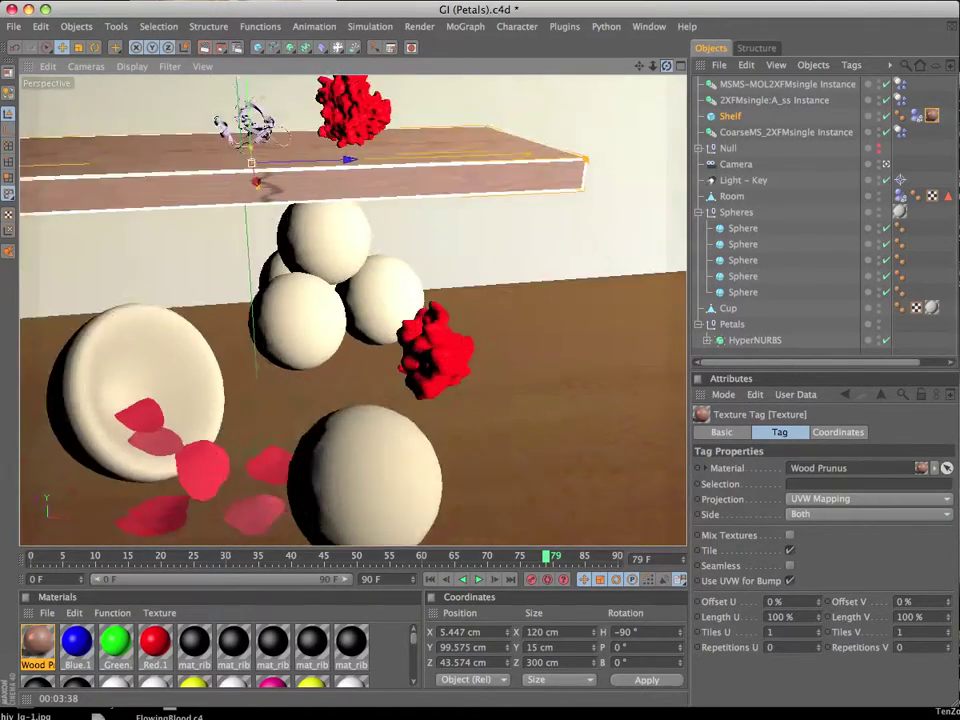
{"action": "left_click_drag", "start_coordinate": [638, 67], "coordinate": [652, 155]}
{"action": "left_click_drag", "start_coordinate": [667, 70], "coordinate": [700, 110]}
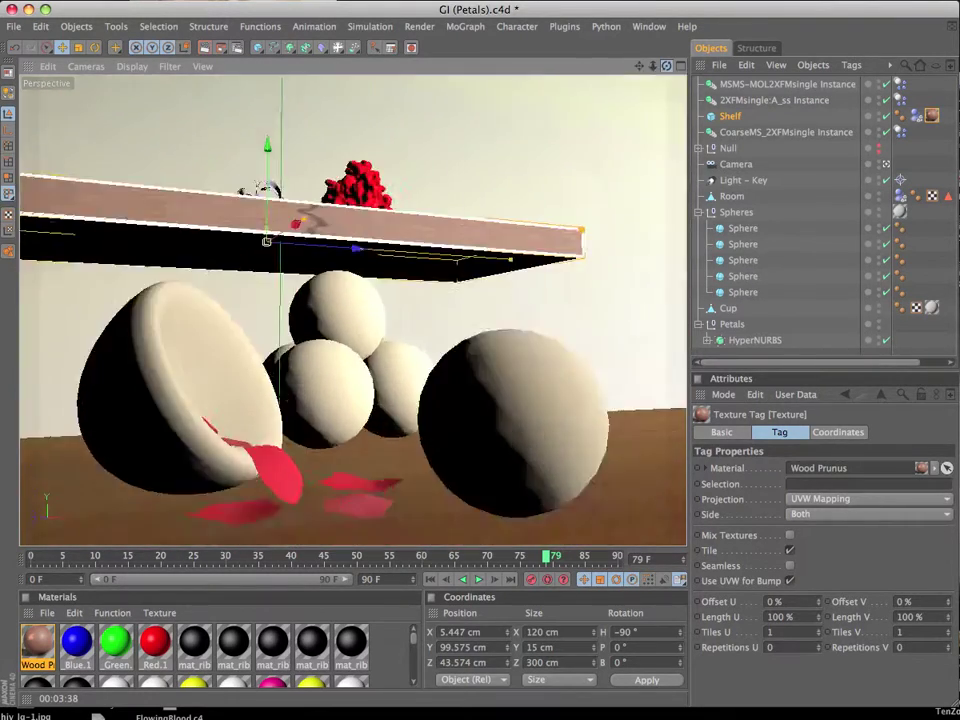
{"action": "left_click_drag", "start_coordinate": [667, 66], "coordinate": [667, 66]}
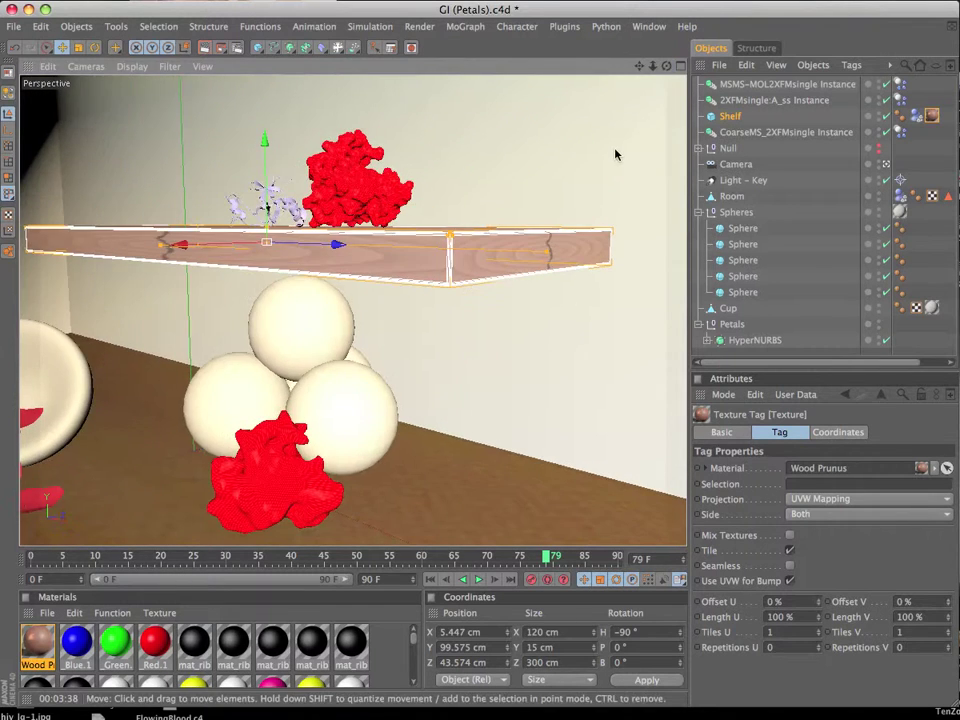
{"action": "scroll", "coordinate": [616, 154], "scroll_direction": "up", "scroll_amount": 3}
{"action": "scroll", "coordinate": [616, 154], "scroll_direction": "up", "scroll_amount": 4}
{"action": "scroll", "coordinate": [616, 154], "scroll_direction": "down", "scroll_amount": 2}
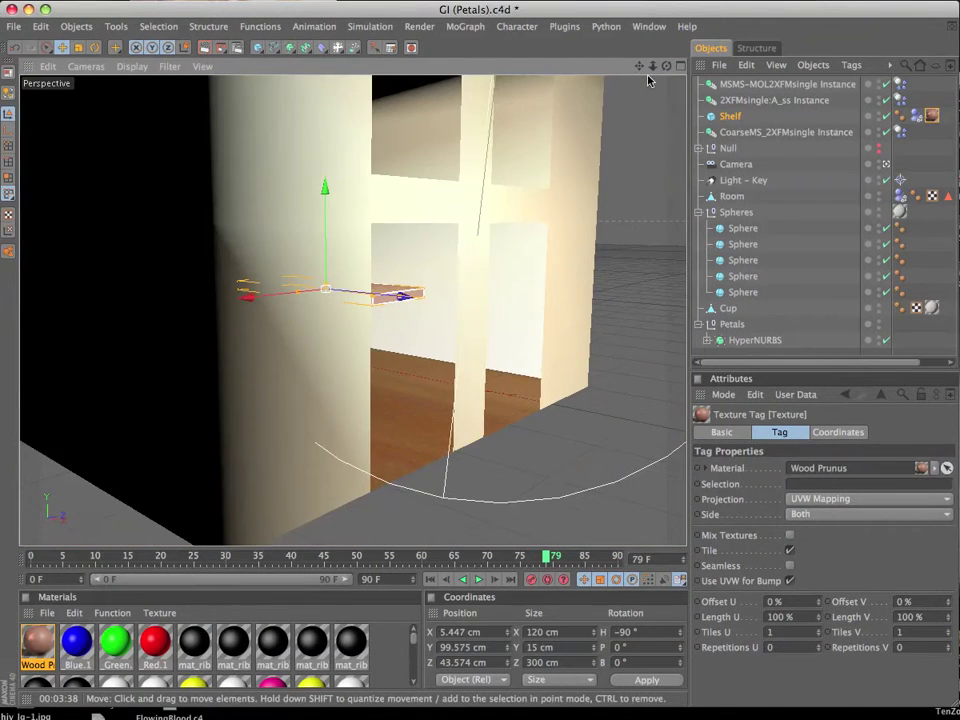
{"action": "left_click_drag", "start_coordinate": [667, 66], "coordinate": [636, 103]}
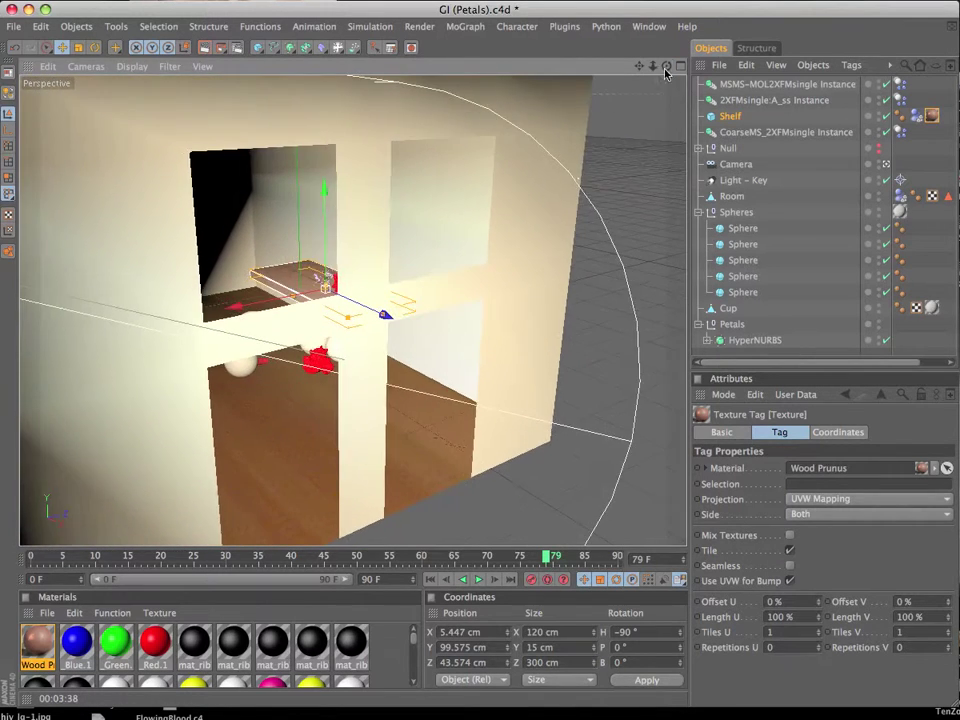
{"action": "scroll", "coordinate": [579, 182], "scroll_direction": "down", "scroll_amount": 5}
{"action": "scroll", "coordinate": [578, 186], "scroll_direction": "down", "scroll_amount": 2}
{"action": "left_click_drag", "start_coordinate": [667, 66], "coordinate": [667, 66]}
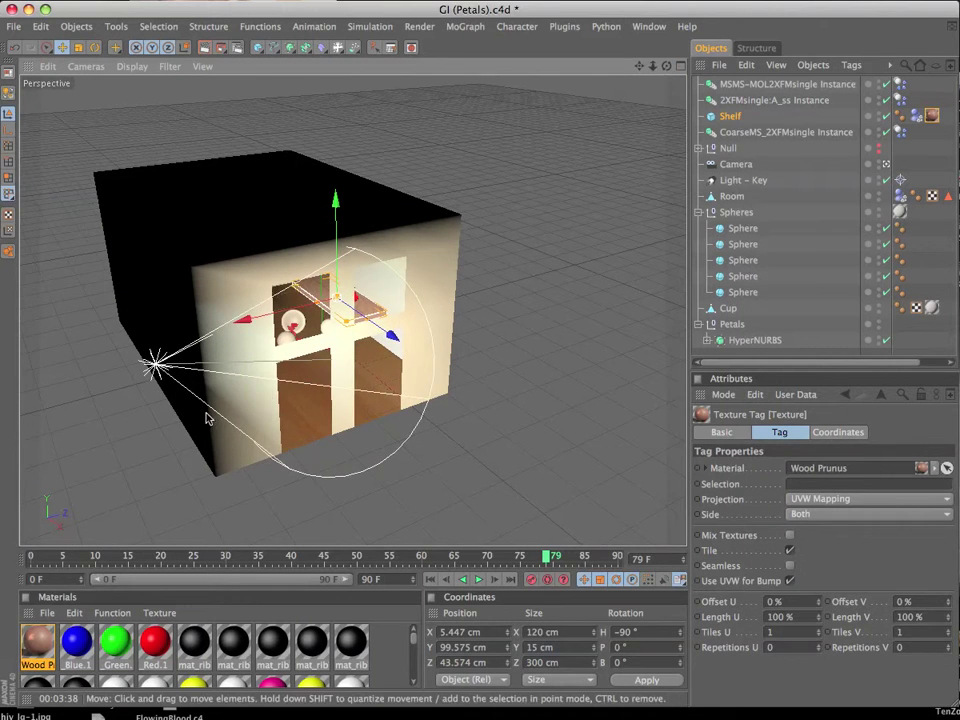
Step: Move and re-aim the Light - Key spot light, then zoom back in on the shelf
{"action": "left_click", "coordinate": [155, 365]}
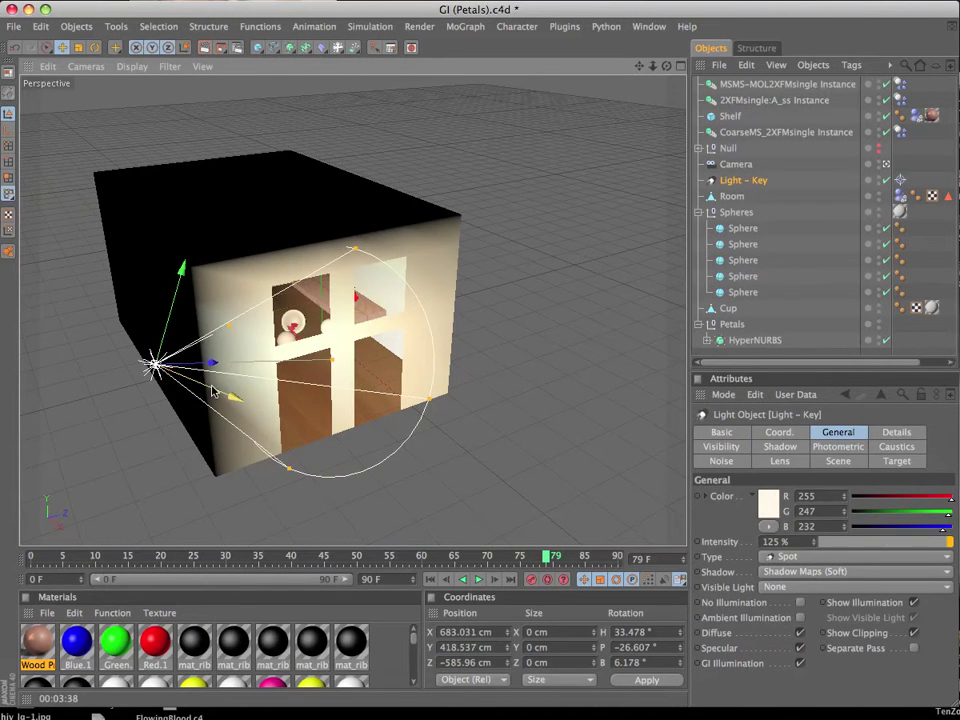
{"action": "mouse_move", "coordinate": [155, 365]}
{"action": "left_mouse_down"}
{"action": "mouse_move", "coordinate": [368, 455]}
{"action": "mouse_move", "coordinate": [172, 374]}
{"action": "left_mouse_up"}
{"action": "scroll", "coordinate": [212, 390], "scroll_direction": "up", "scroll_amount": 3}
{"action": "scroll", "coordinate": [212, 390], "scroll_direction": "up", "scroll_amount": 4}
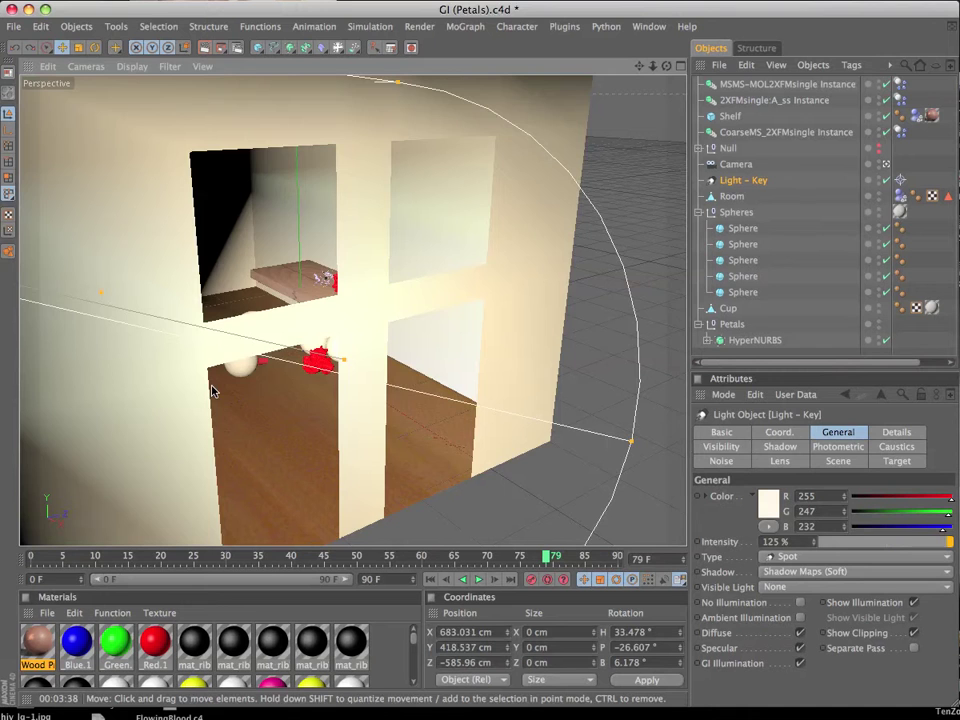
{"action": "scroll", "coordinate": [212, 390], "scroll_direction": "up", "scroll_amount": 3}
{"action": "scroll", "coordinate": [212, 390], "scroll_direction": "up", "scroll_amount": 3}
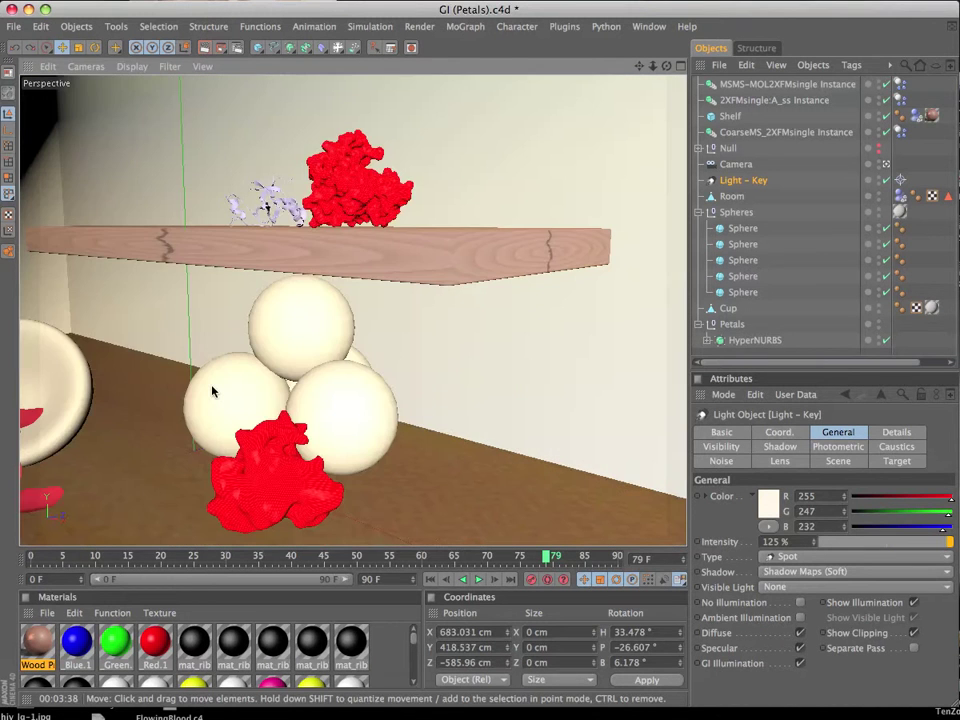
{"action": "scroll", "coordinate": [212, 390], "scroll_direction": "up", "scroll_amount": 3}
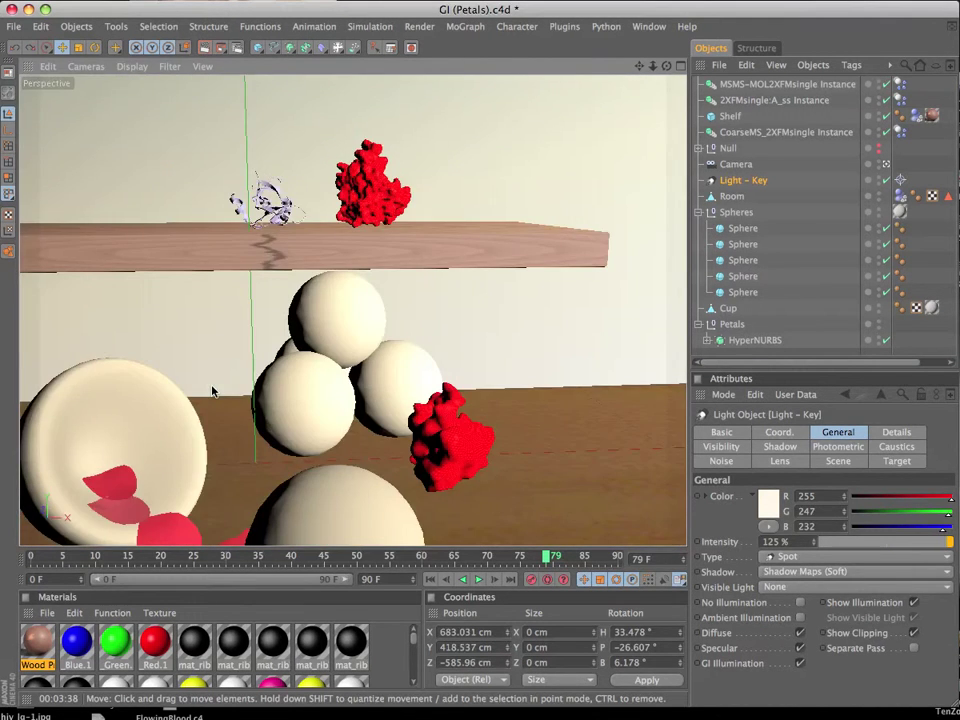
{"action": "scroll", "coordinate": [212, 390], "scroll_direction": "up", "scroll_amount": 2}
{"action": "scroll", "coordinate": [212, 390], "scroll_direction": "up", "scroll_amount": 2}
{"action": "scroll", "coordinate": [212, 390], "scroll_direction": "up", "scroll_amount": 2}
{"action": "scroll", "coordinate": [212, 390], "scroll_direction": "up", "scroll_amount": 2}
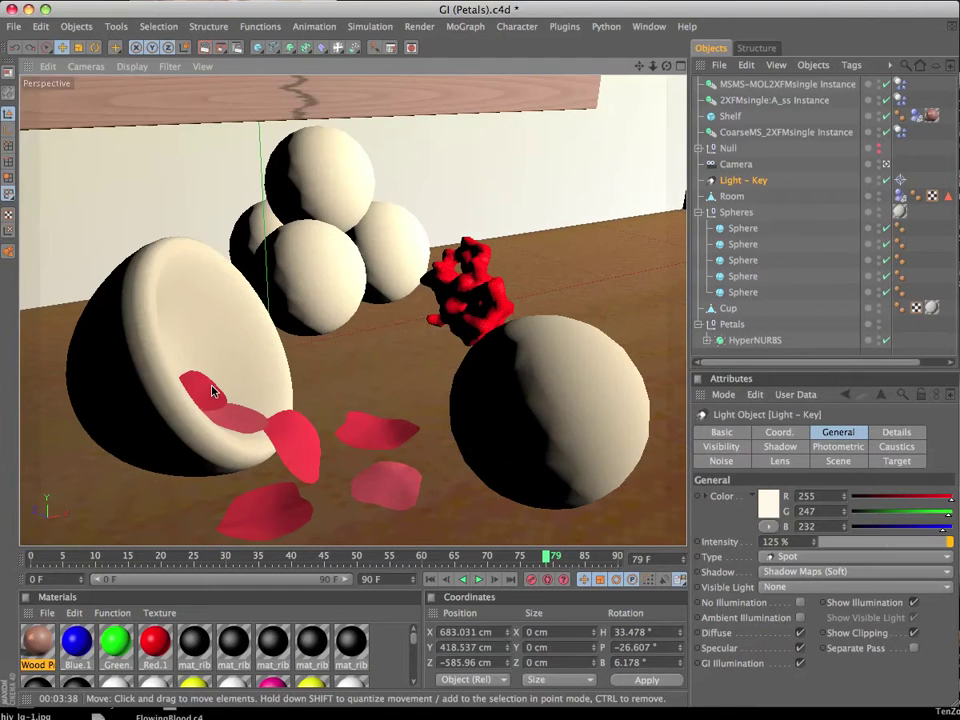
{"action": "scroll", "coordinate": [212, 390], "scroll_direction": "down", "scroll_amount": 3}
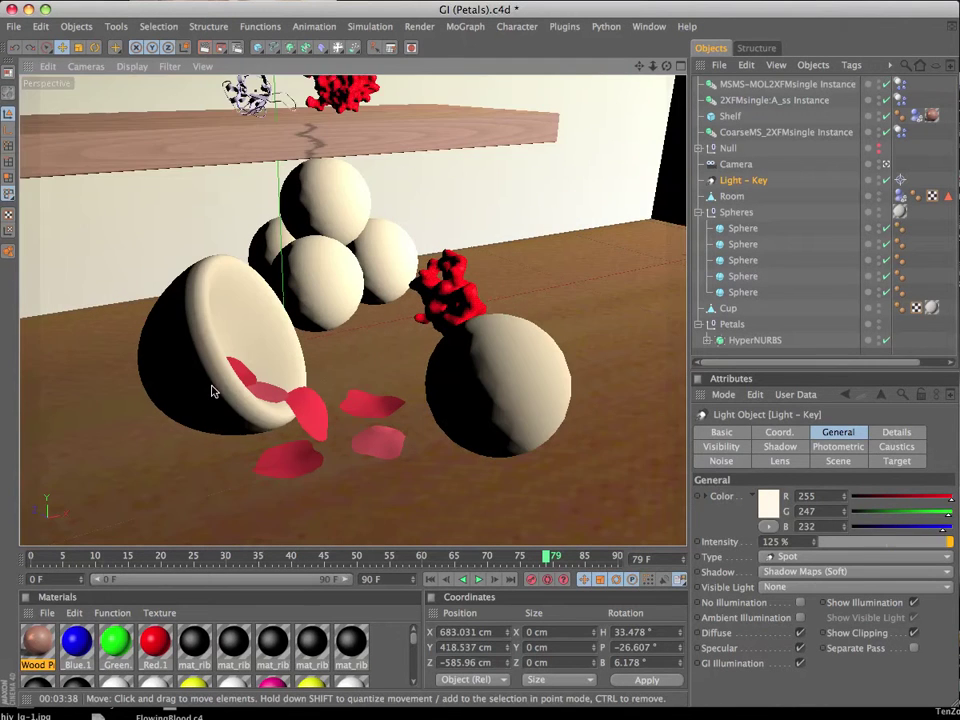
{"action": "scroll", "coordinate": [212, 390], "scroll_direction": "up", "scroll_amount": 1}
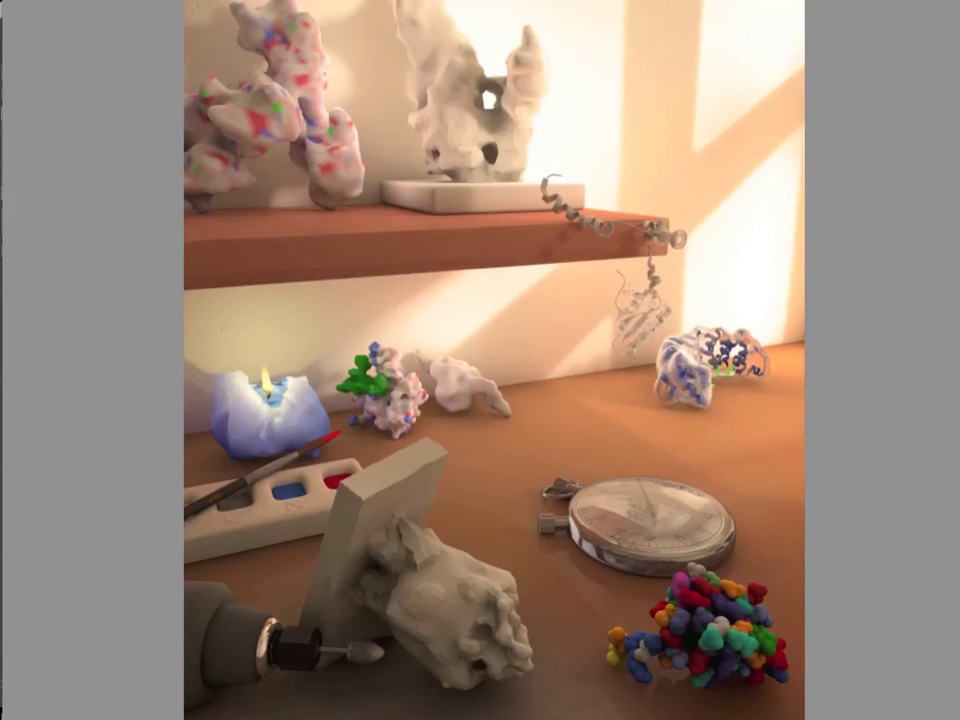
Step: Scroll through the final molecule-shelf render in the image viewer
{"action": "scroll", "coordinate": [414, 128], "scroll_direction": "up", "scroll_amount": 3}
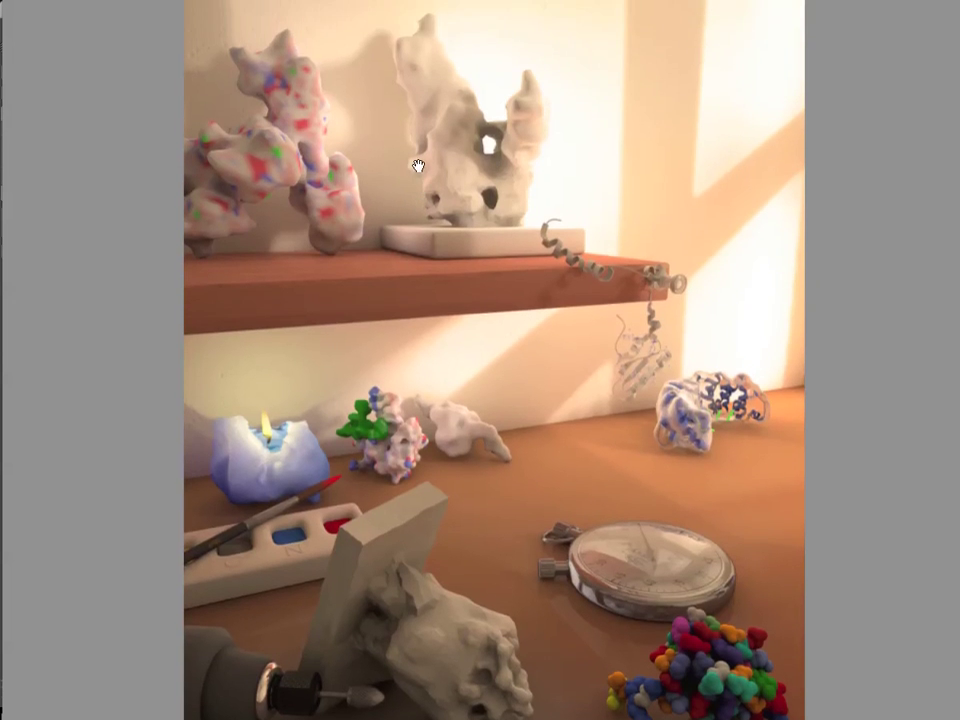